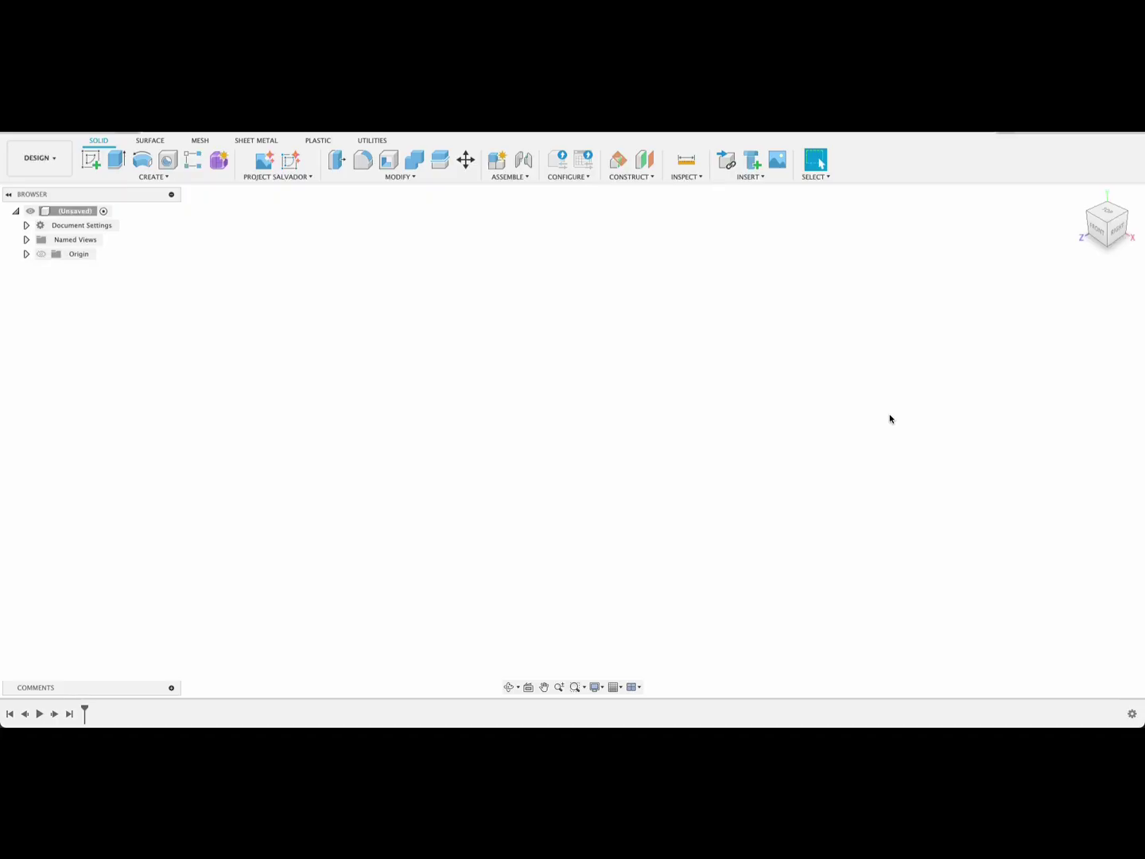
# Insert bullet.png from the computer as a canvas on the XY plane with the default settings
pyautogui.click(749, 176)
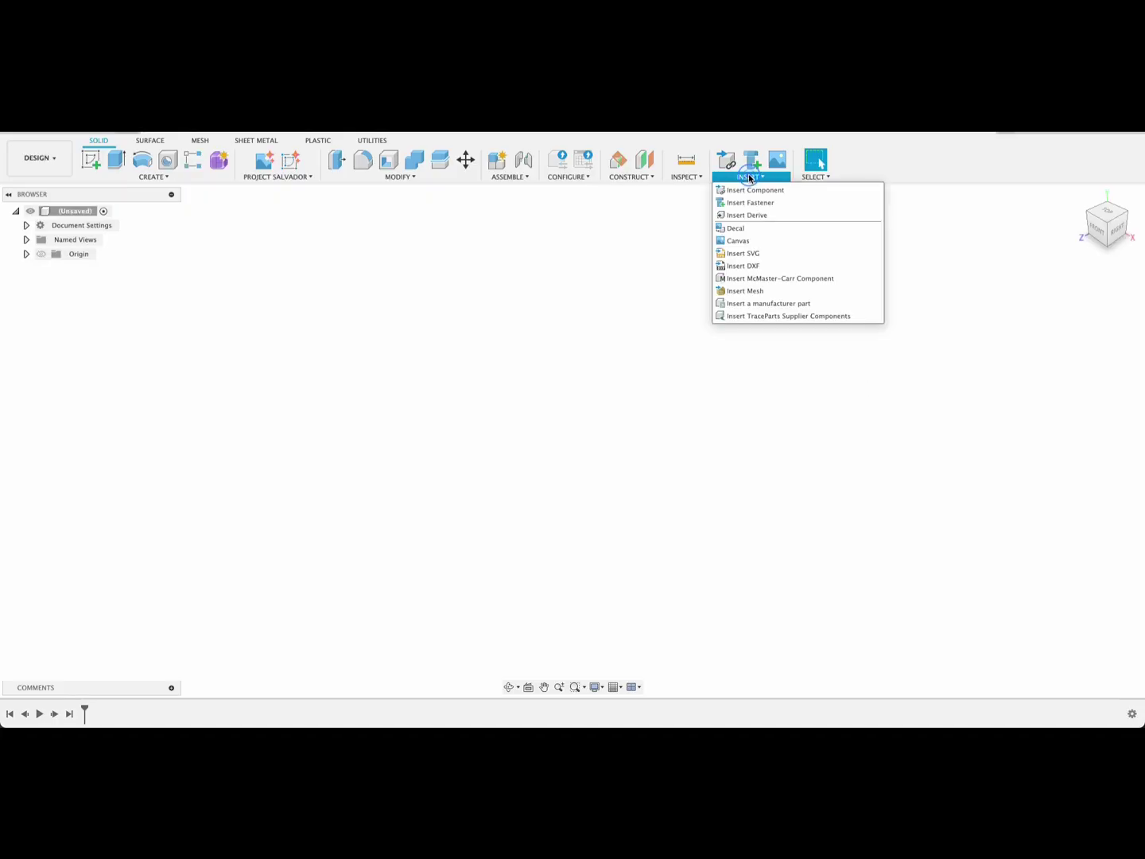
pyautogui.click(747, 240)
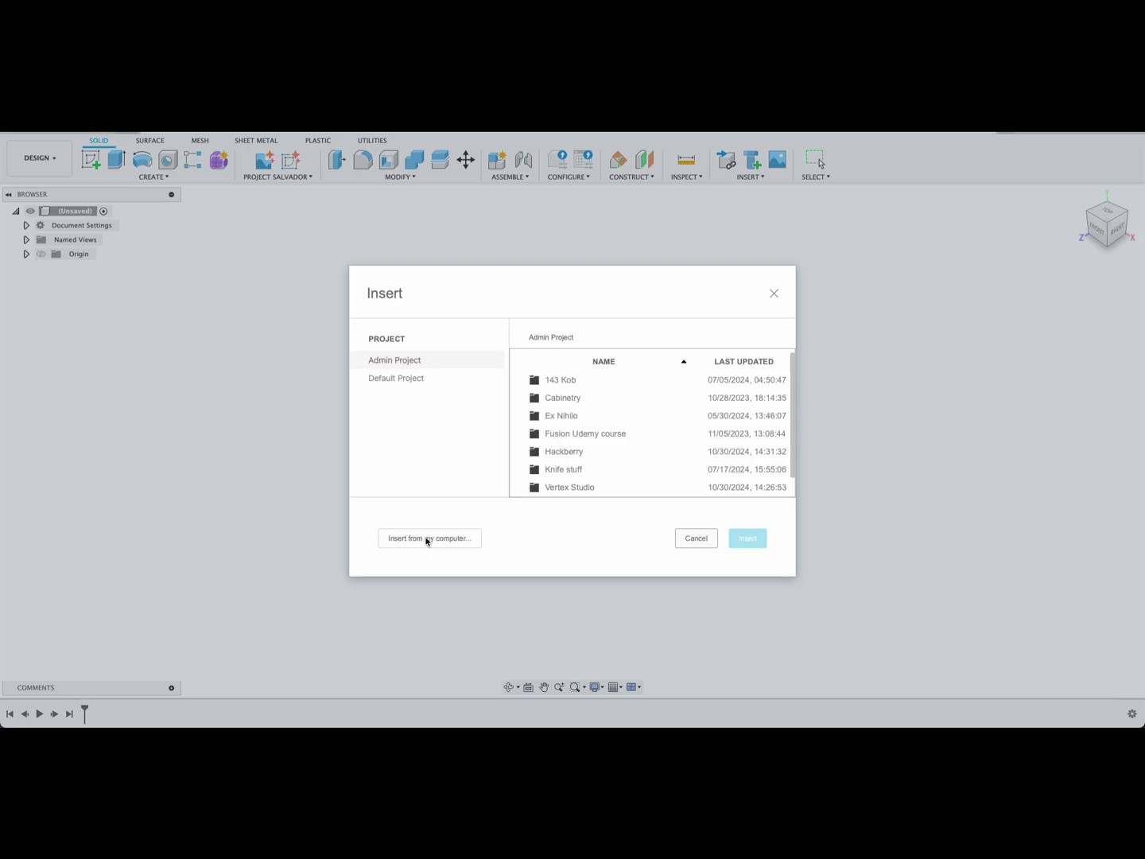
pyautogui.click(427, 540)
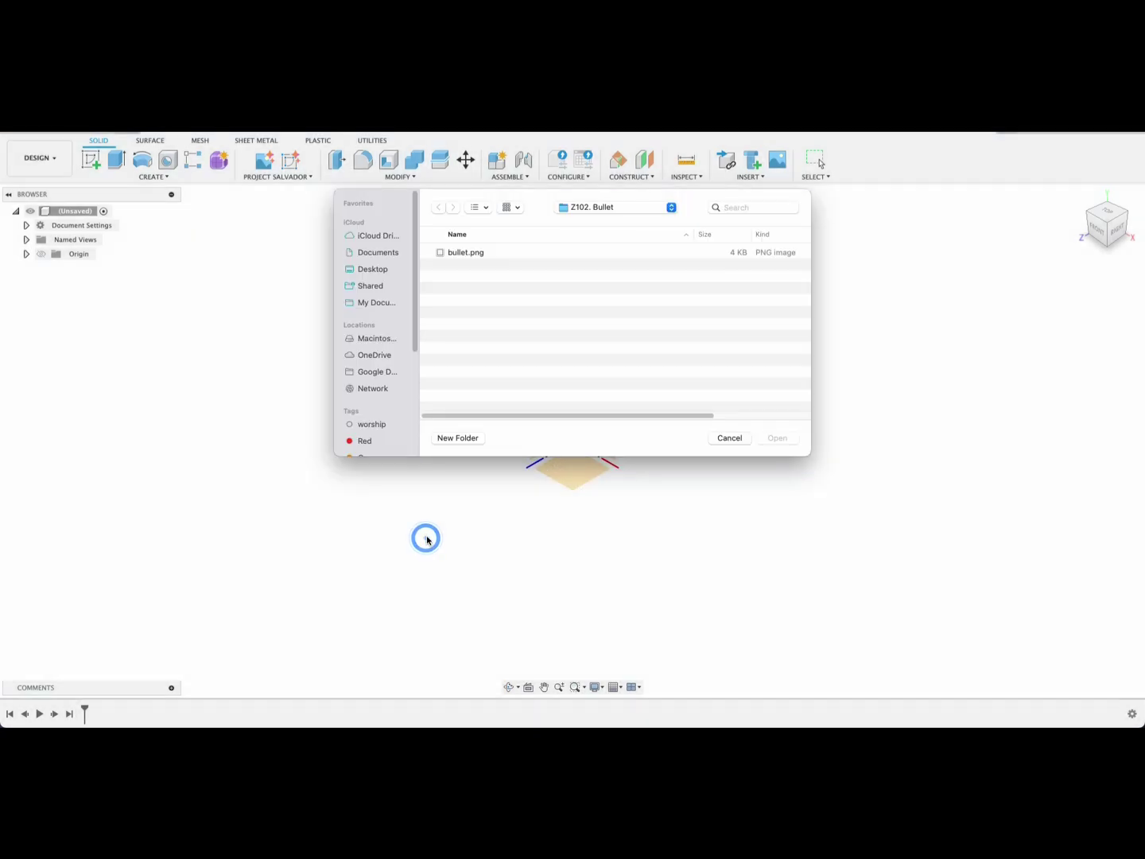
pyautogui.doubleClick(459, 254)
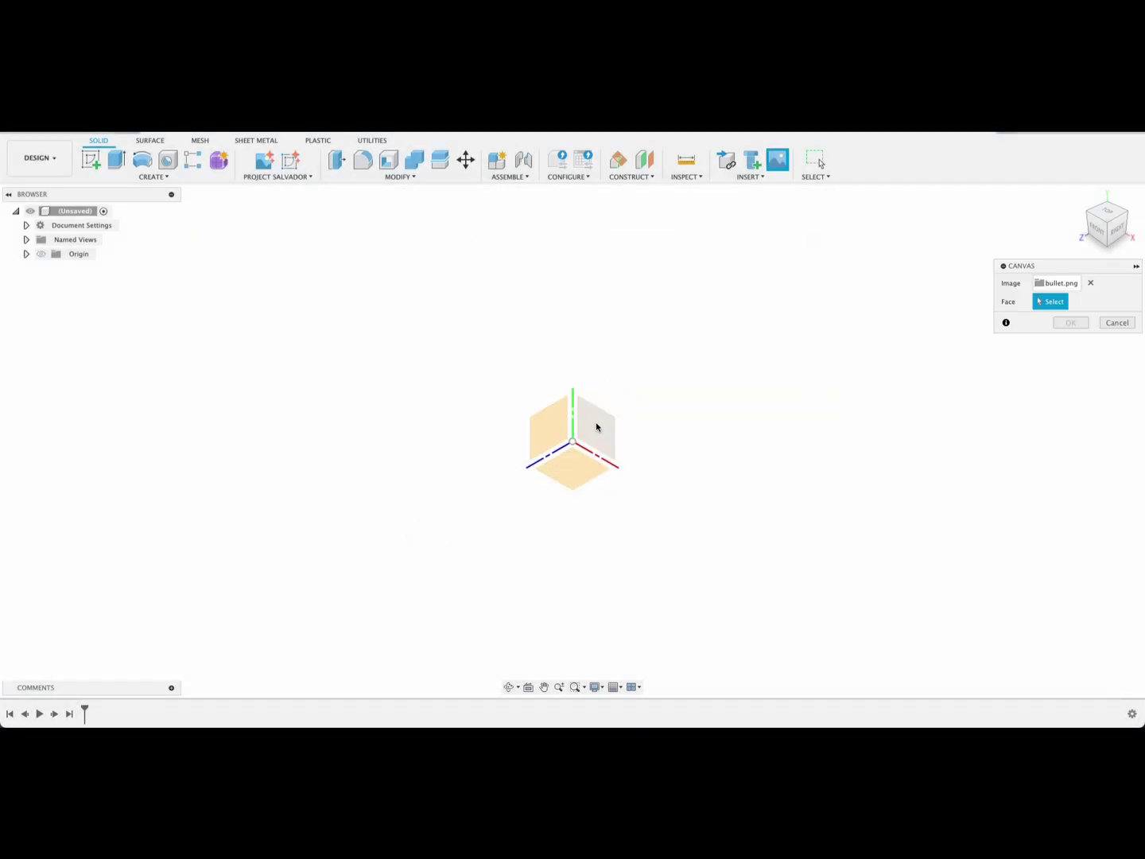
pyautogui.click(596, 427)
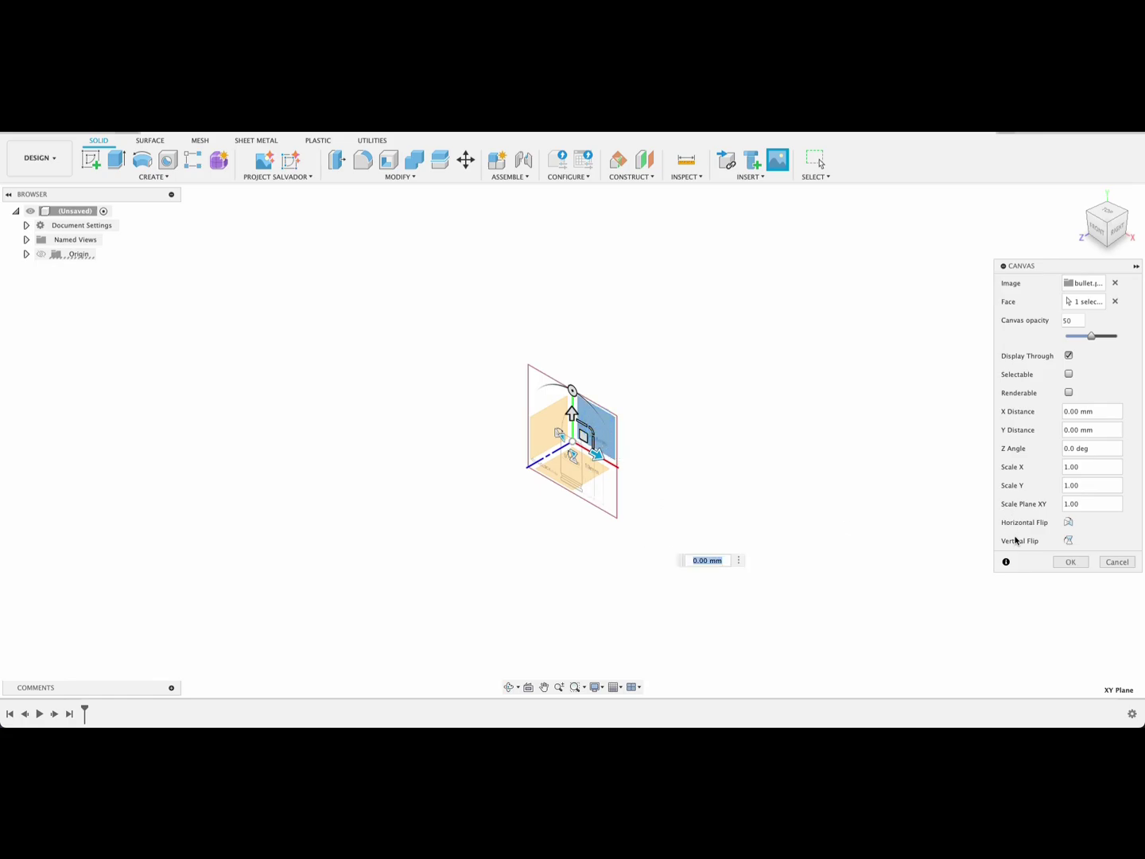
pyautogui.click(1069, 562)
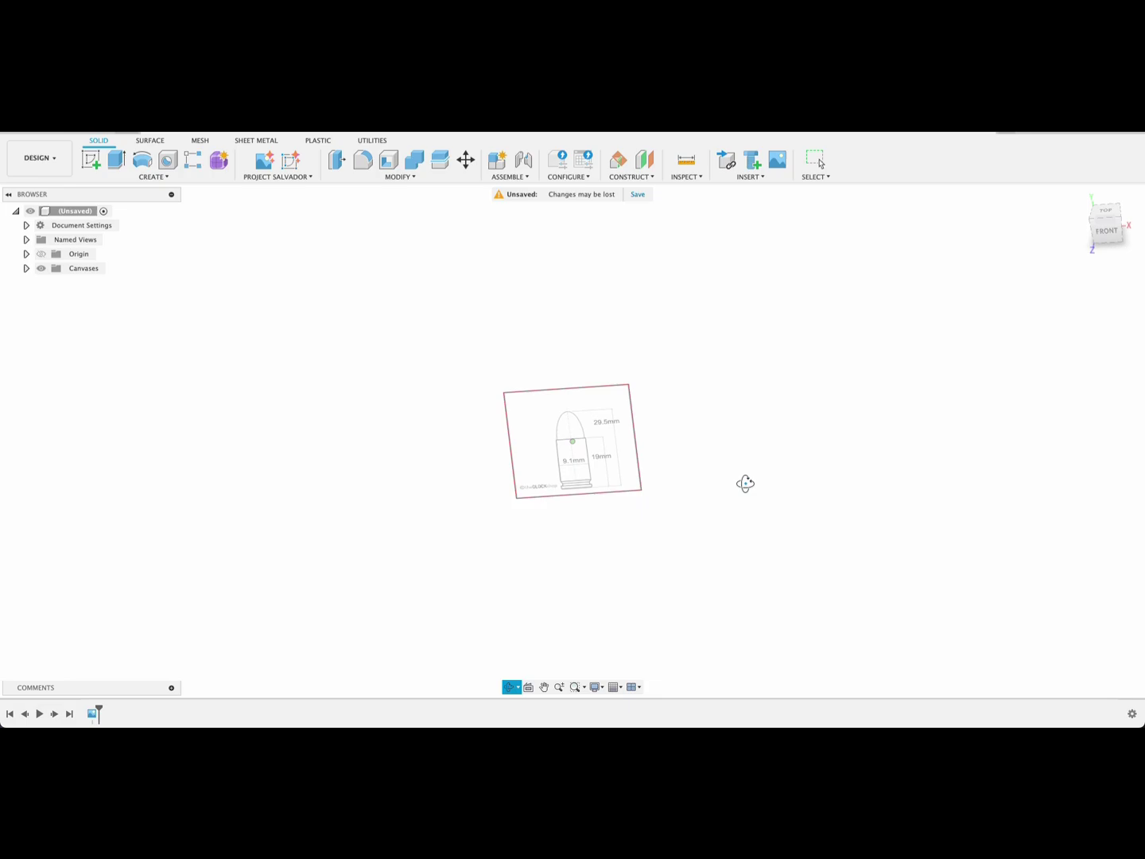
# Calibrate the bullet canvas in the front view by setting the case height between the 19mm dimension's ends to 19 mm
pyautogui.press('Escape')
pyautogui.click(1105, 230)
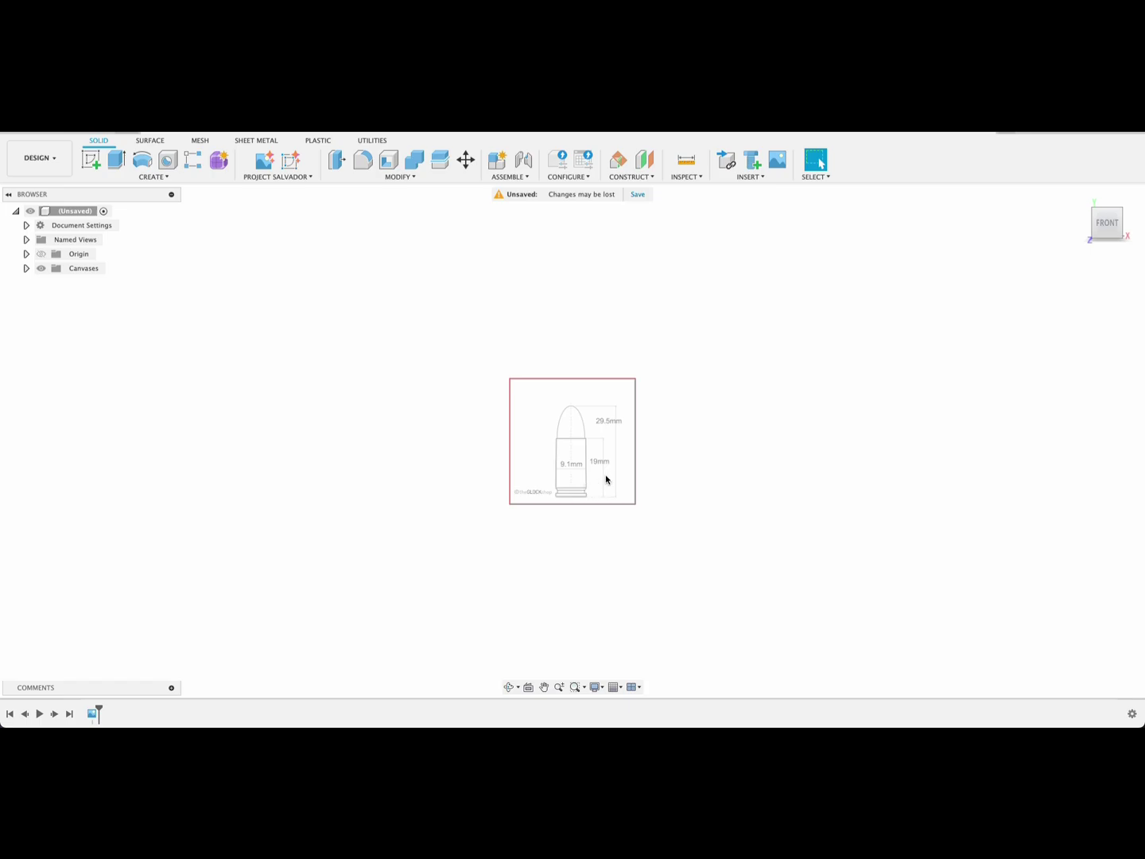
pyautogui.click(27, 268)
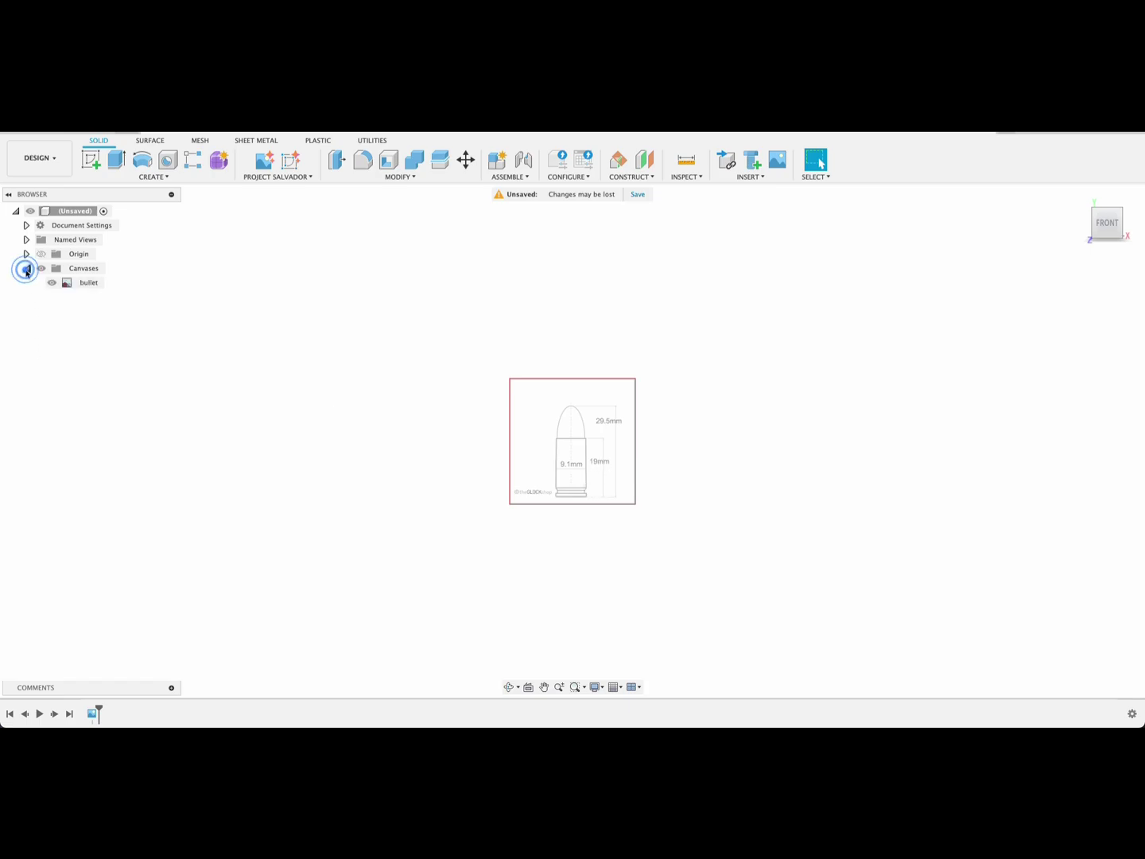
pyautogui.rightClick(83, 284)
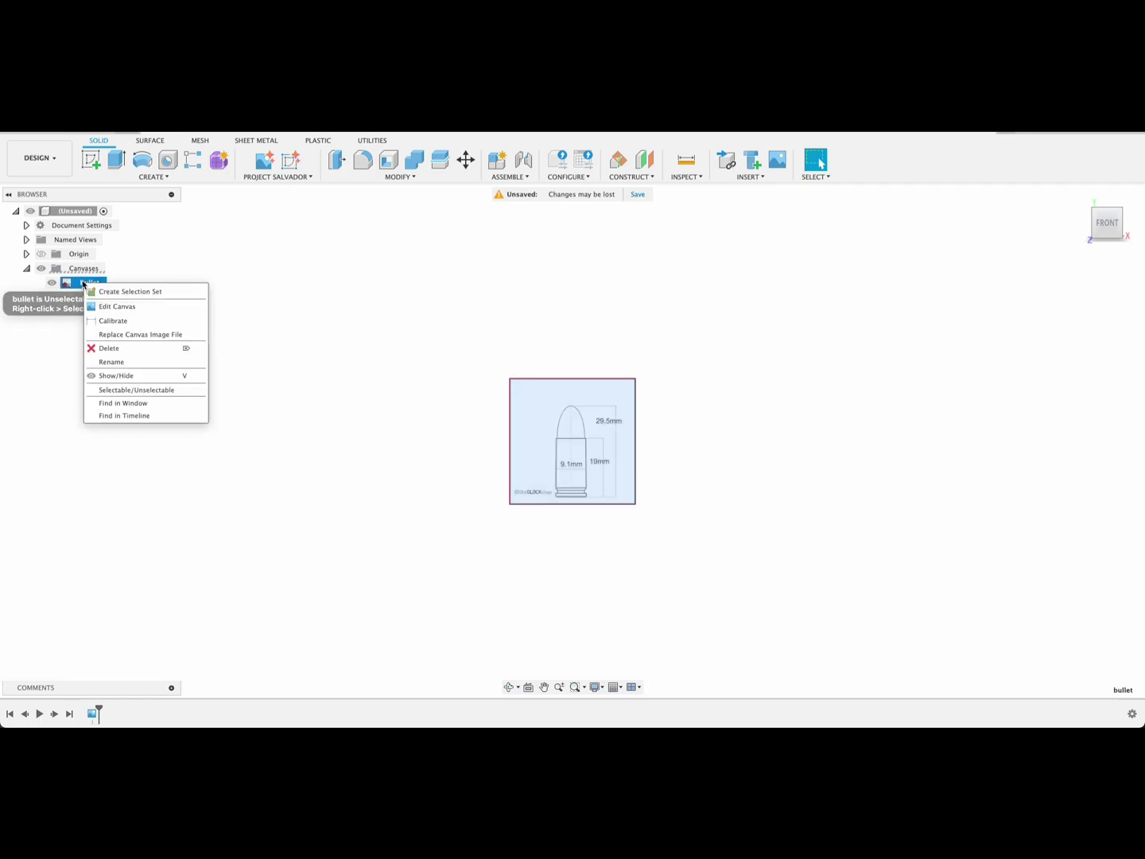
pyautogui.click(98, 318)
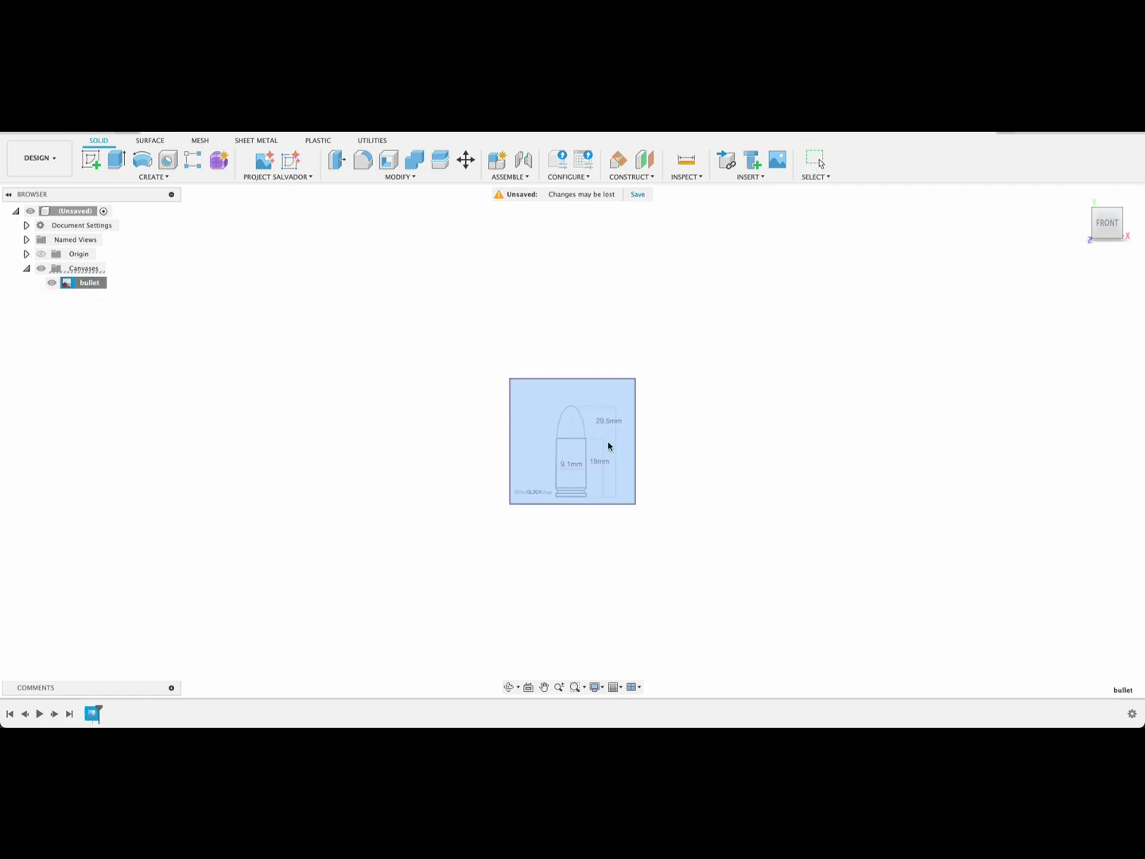
pyautogui.scroll(5, 607, 440)
pyautogui.moveTo(603, 505); pyautogui.dragTo(579, 472, button='middle')
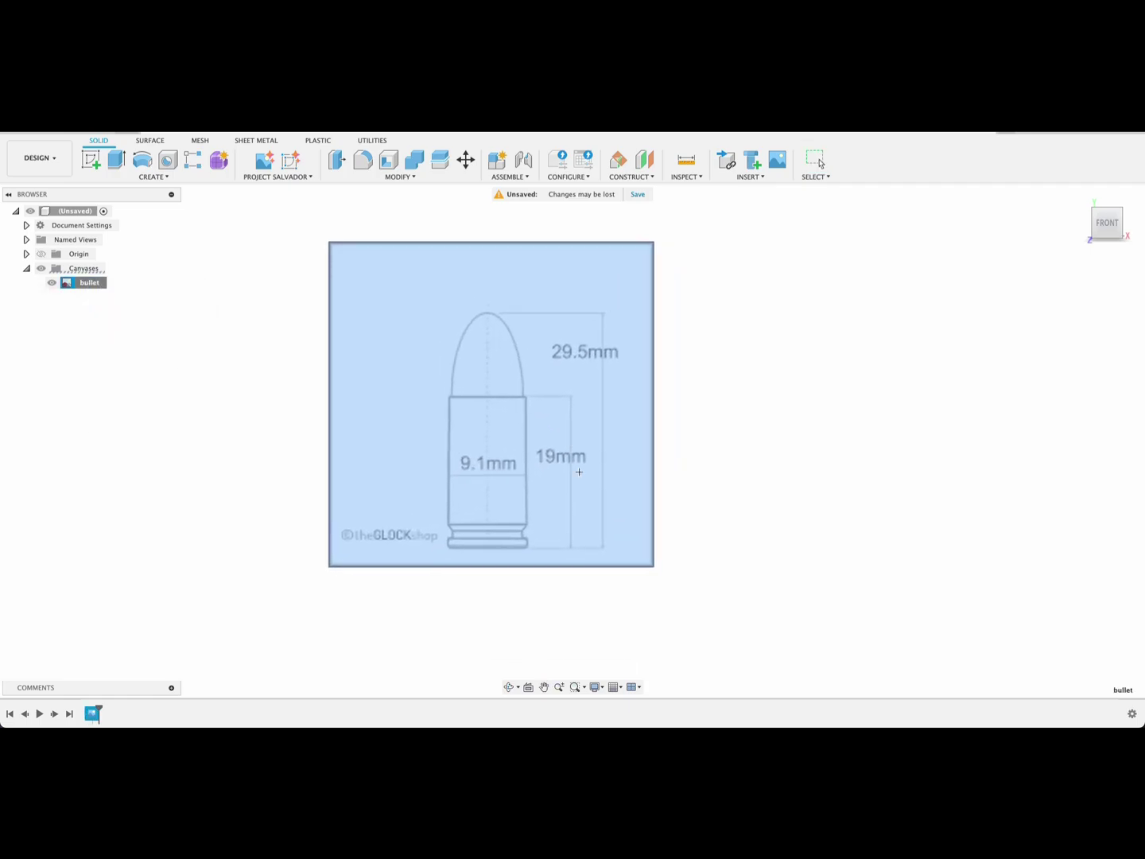
pyautogui.click(570, 547)
pyautogui.click(570, 395)
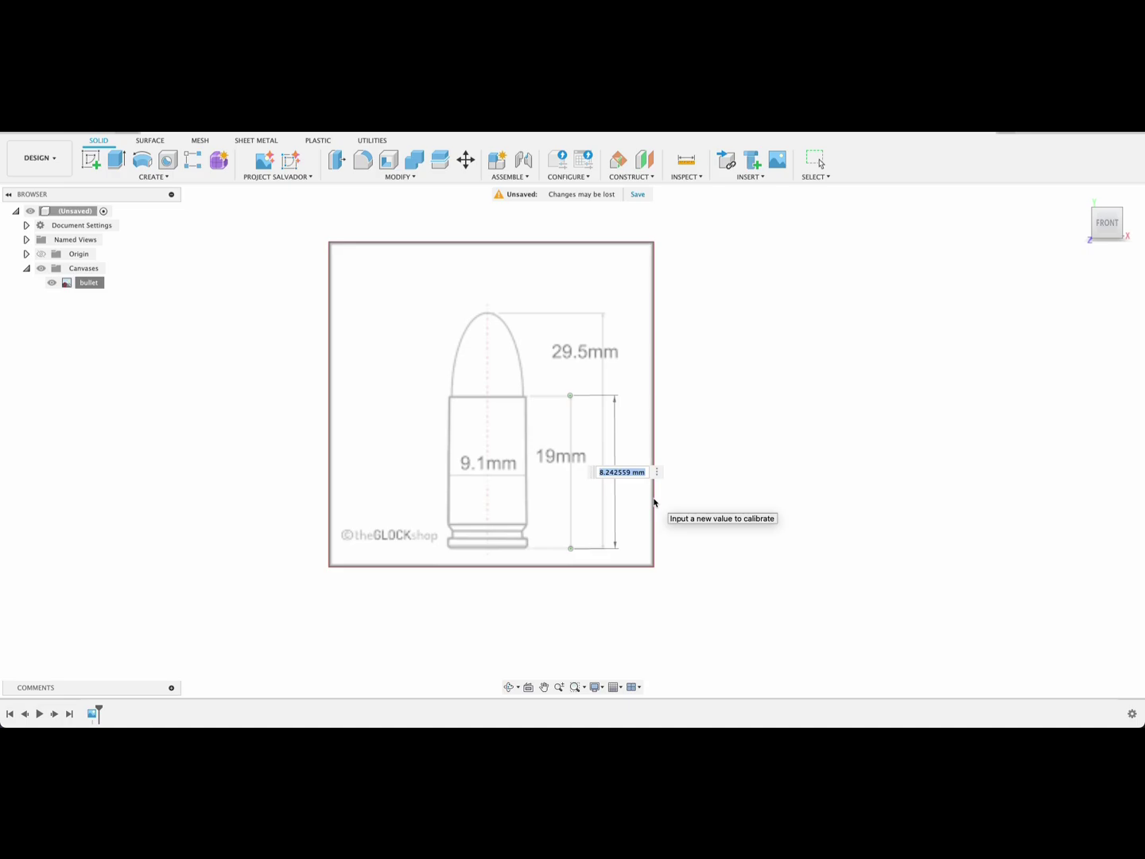
pyautogui.write('19')
pyautogui.press('Return')
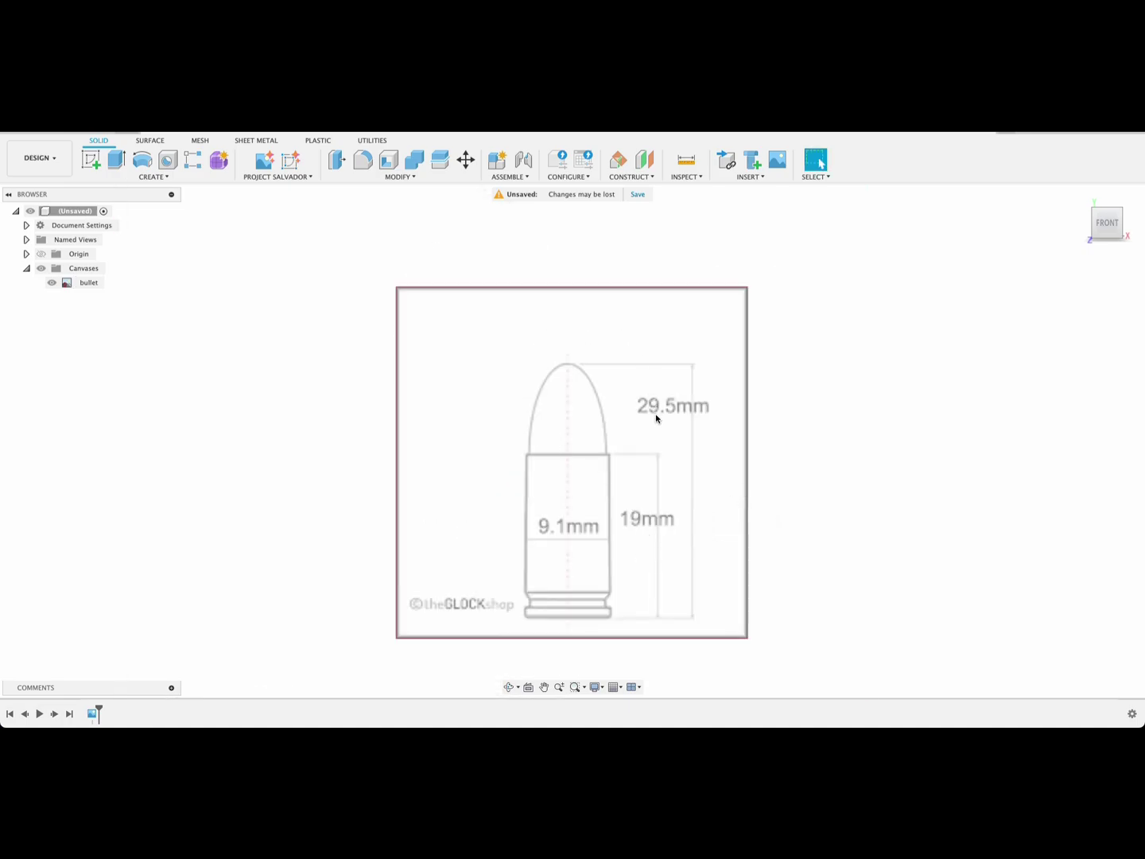
# Start a sketch on the XY plane and draw a vertical construction line 15 mm upward from the origin
pyautogui.click(89, 159)
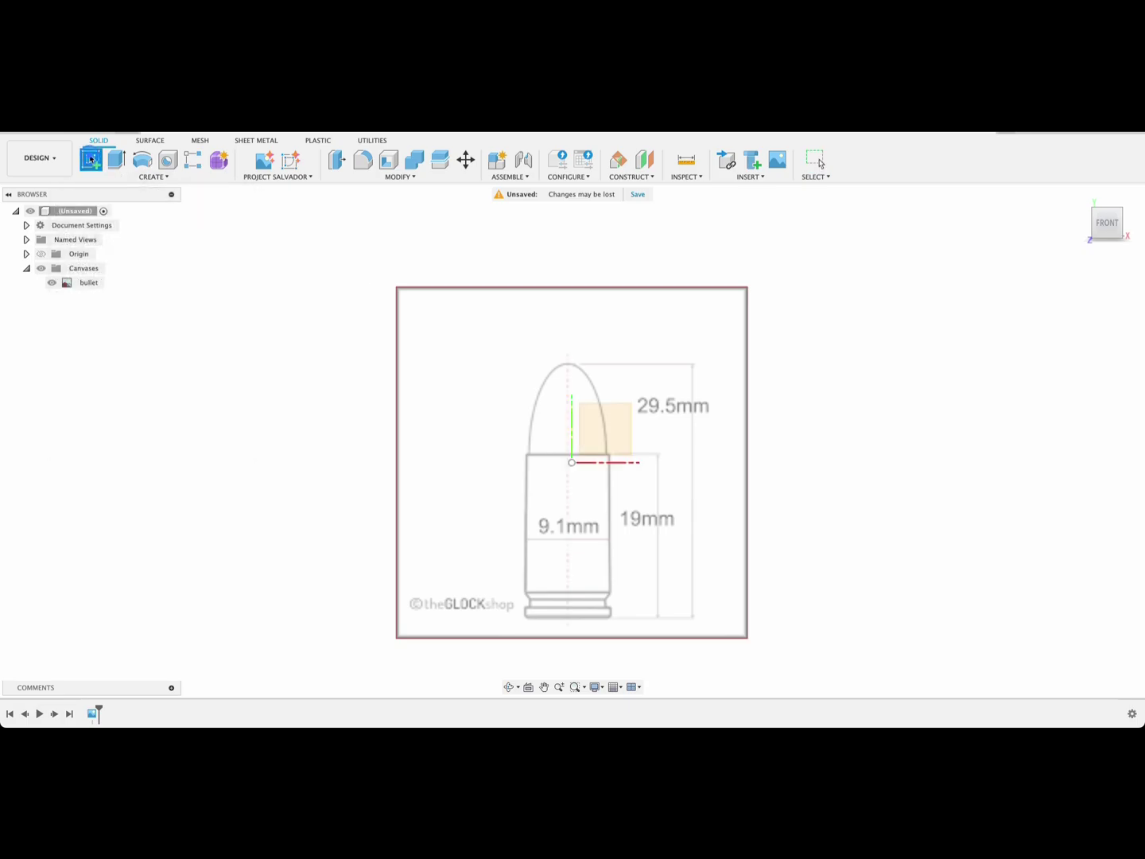
pyautogui.click(615, 435)
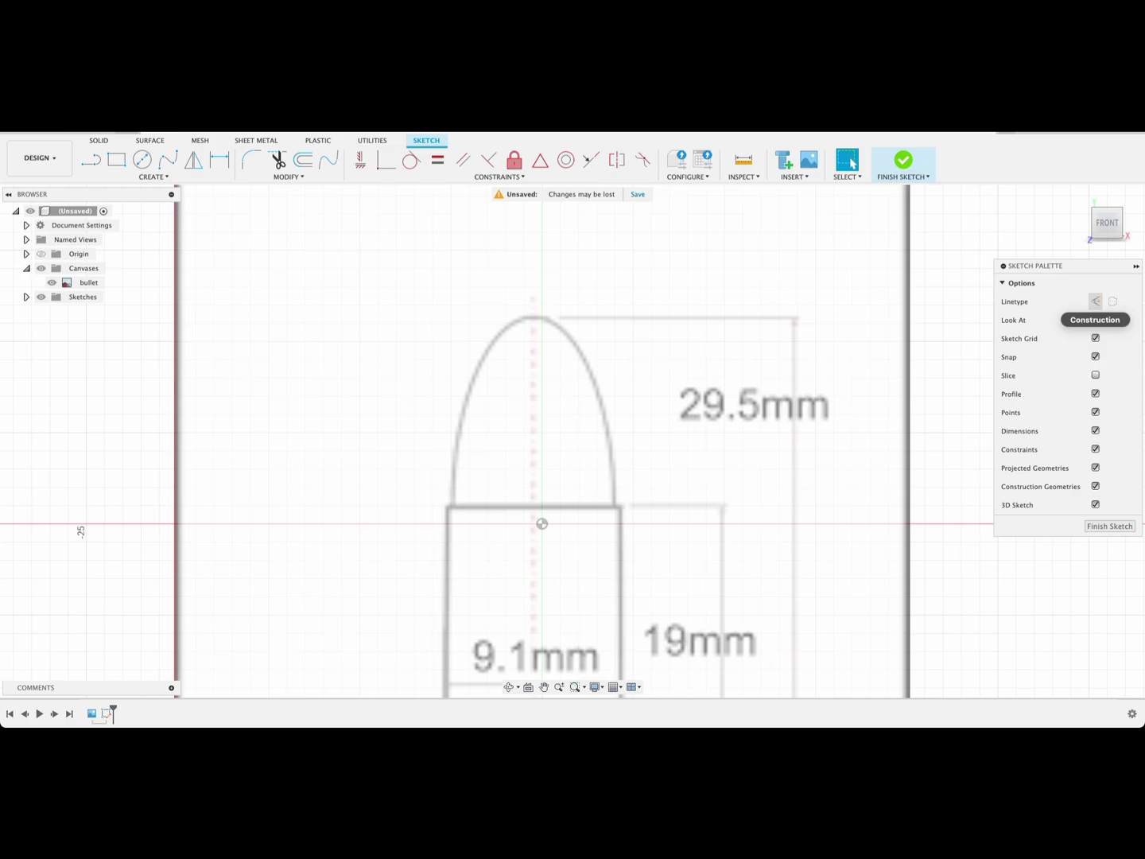
pyautogui.click(1095, 303)
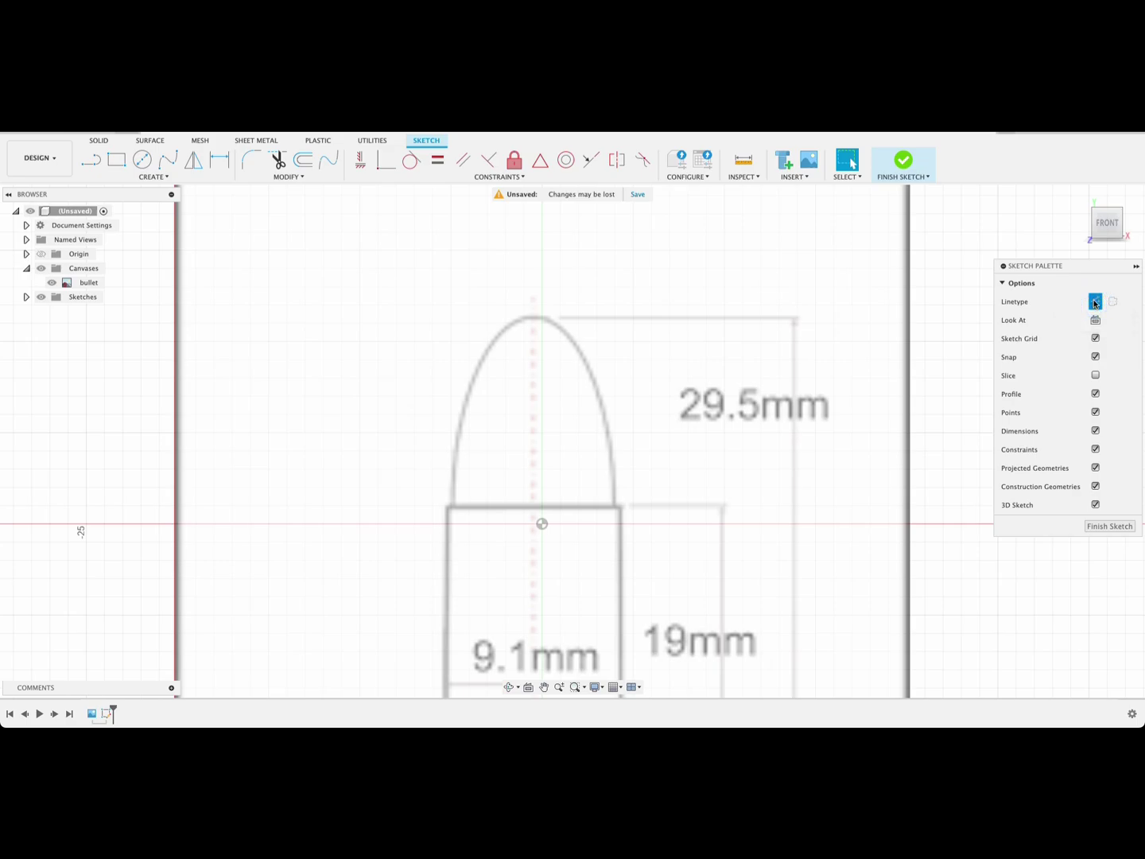
pyautogui.press('l')
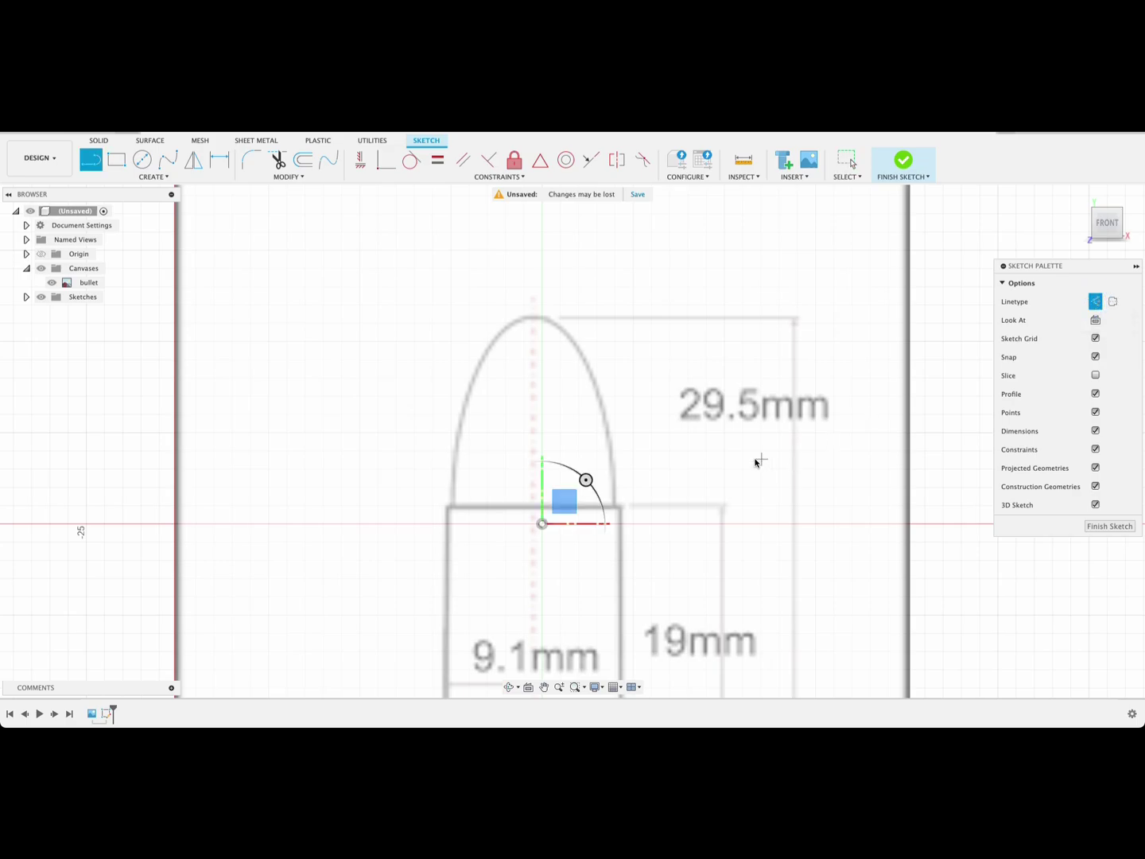
pyautogui.click(541, 523)
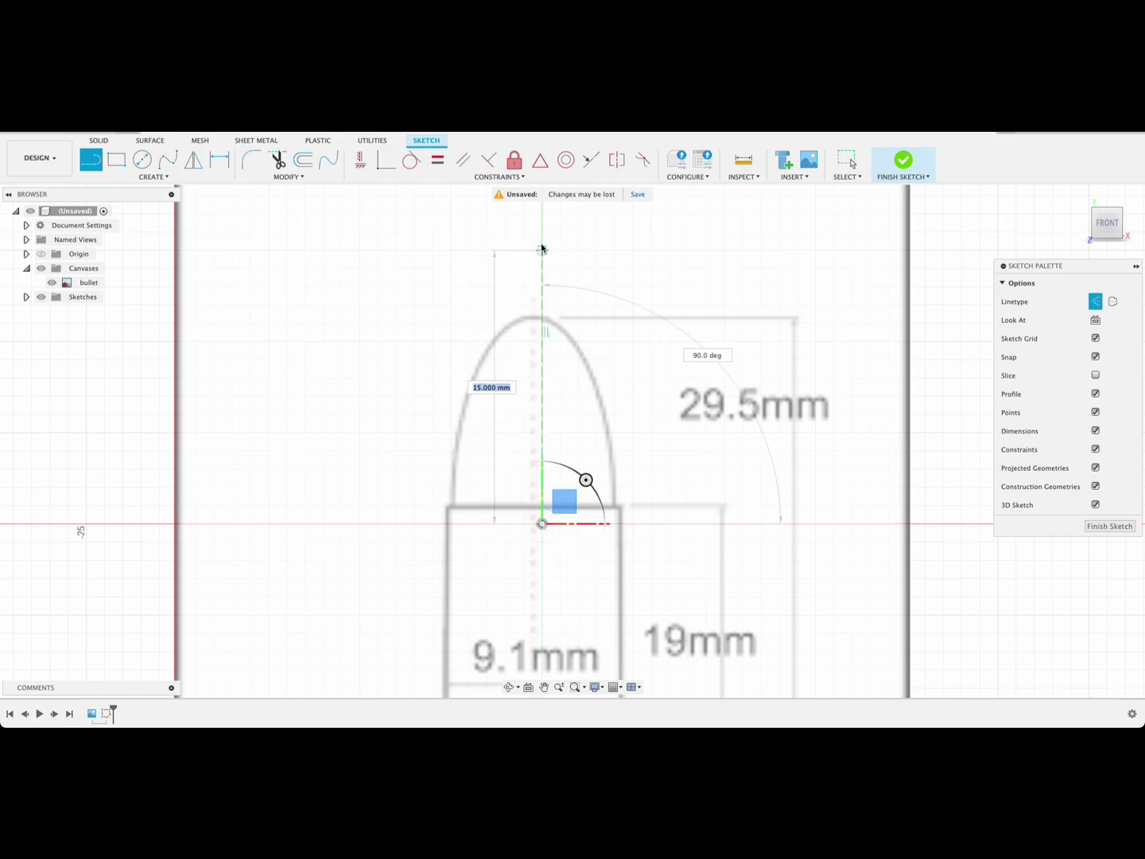
pyautogui.click(542, 250)
pyautogui.press('Escape')
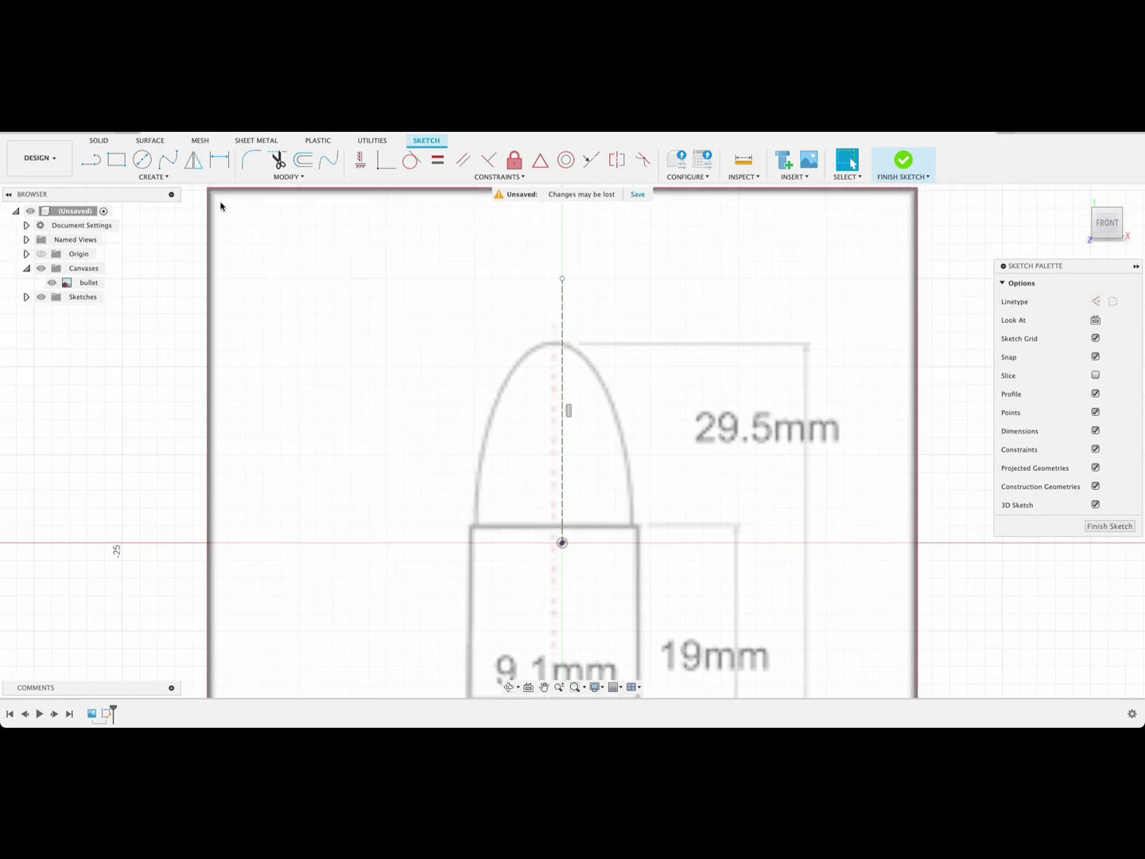
# Trace the right half of the bullet tip with a five-point fit point spline from the construction line to the case's upper edge
pyautogui.click(168, 159)
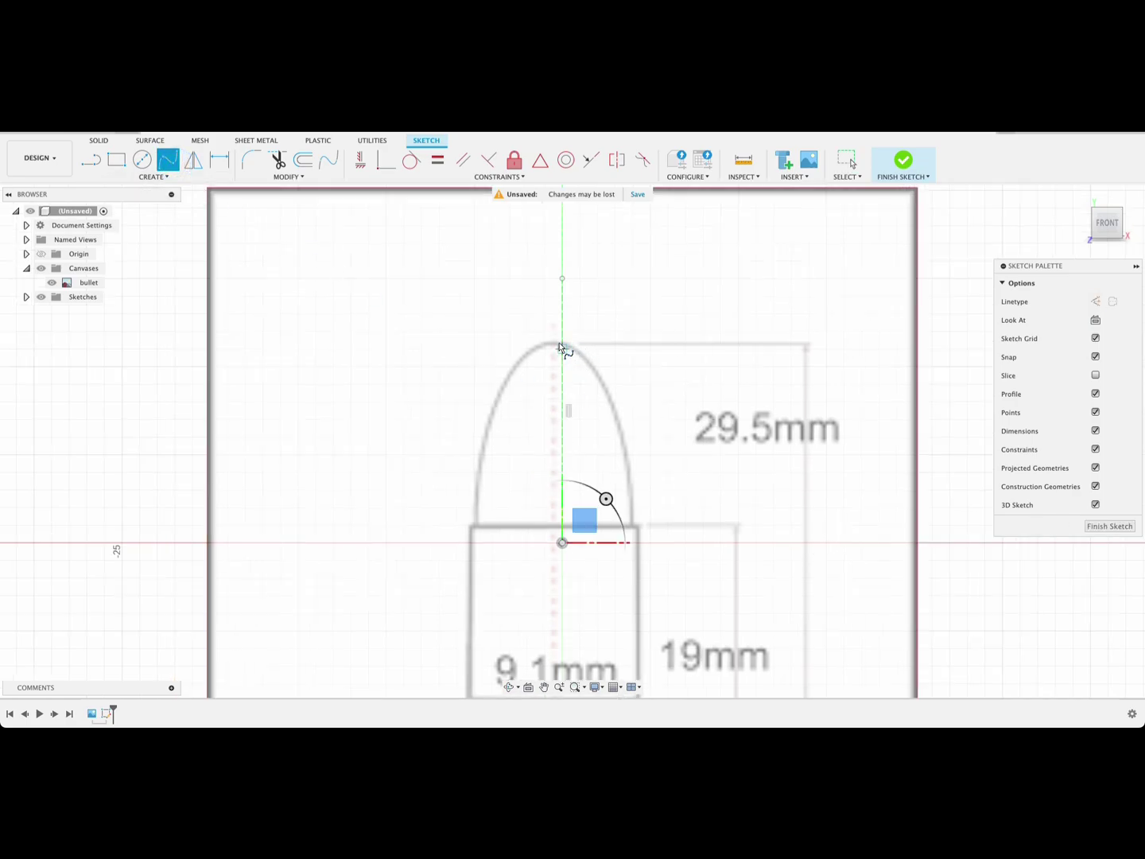
pyautogui.scroll(1, 562, 342)
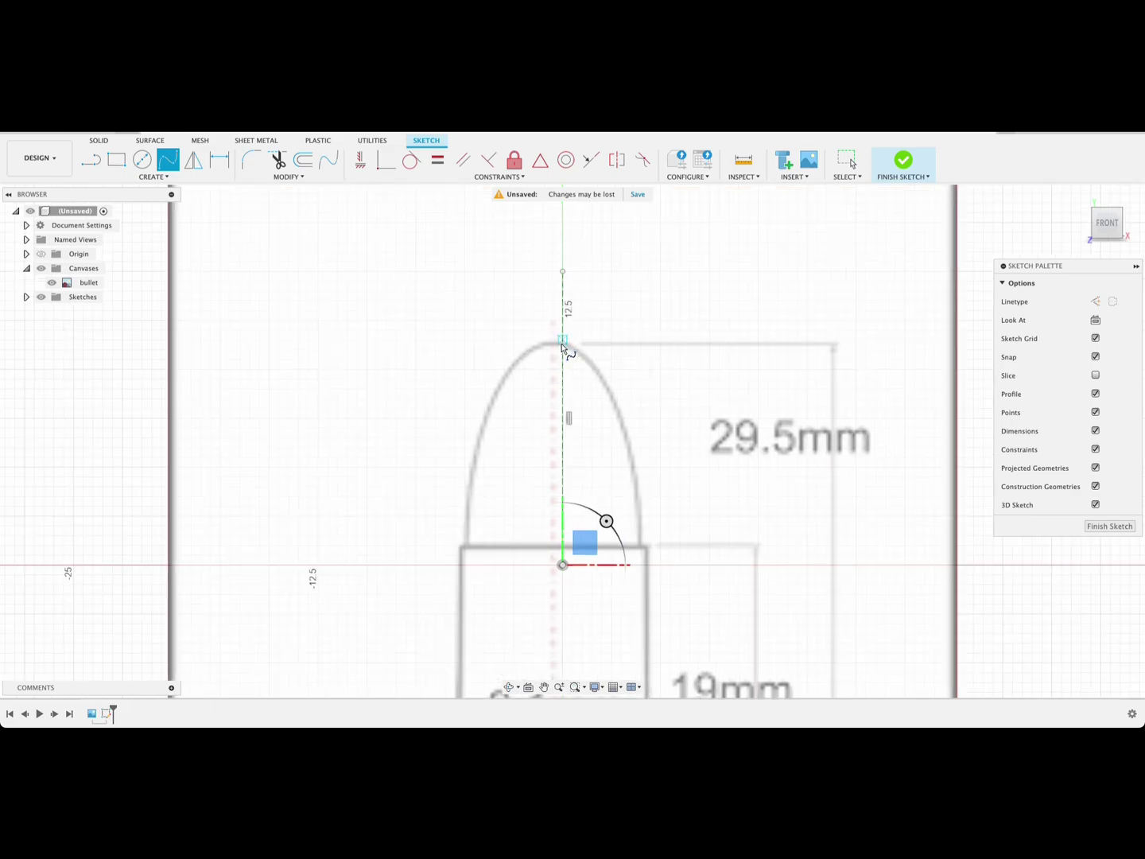
pyautogui.click(562, 341)
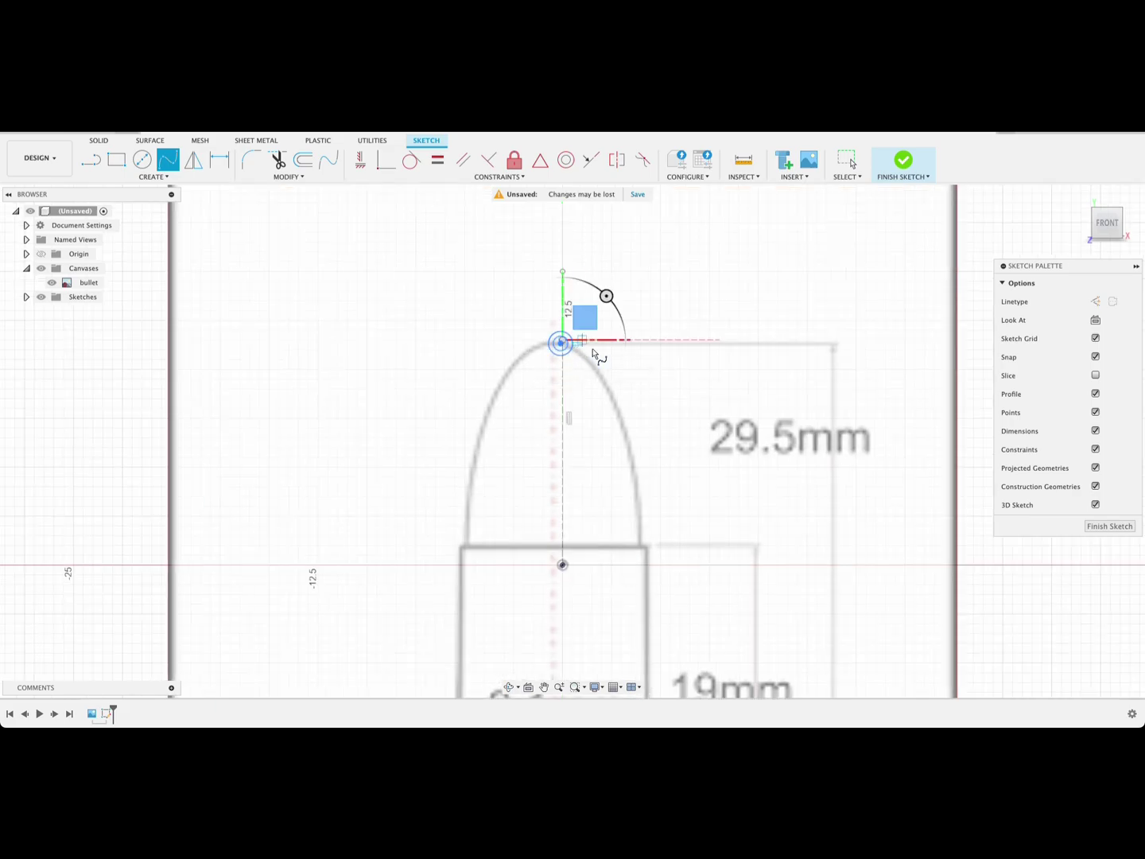
pyautogui.click(591, 350)
pyautogui.click(621, 409)
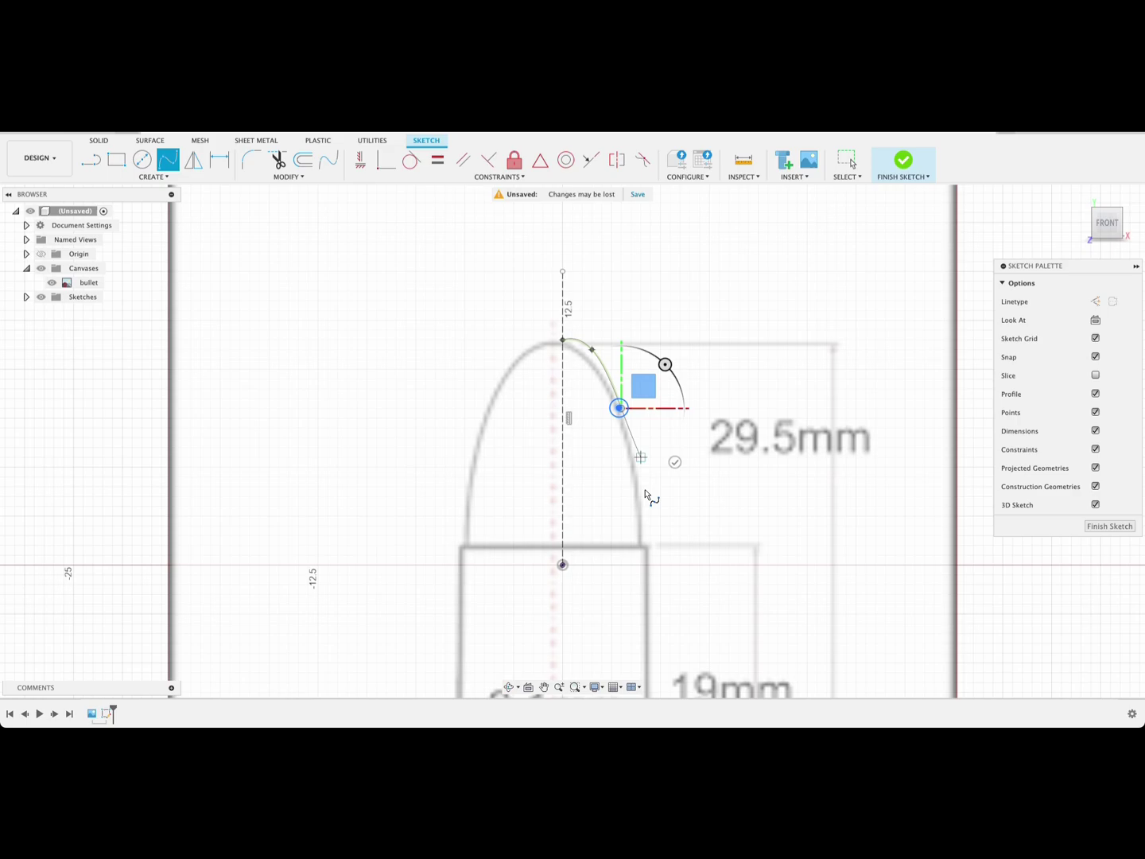
pyautogui.click(640, 516)
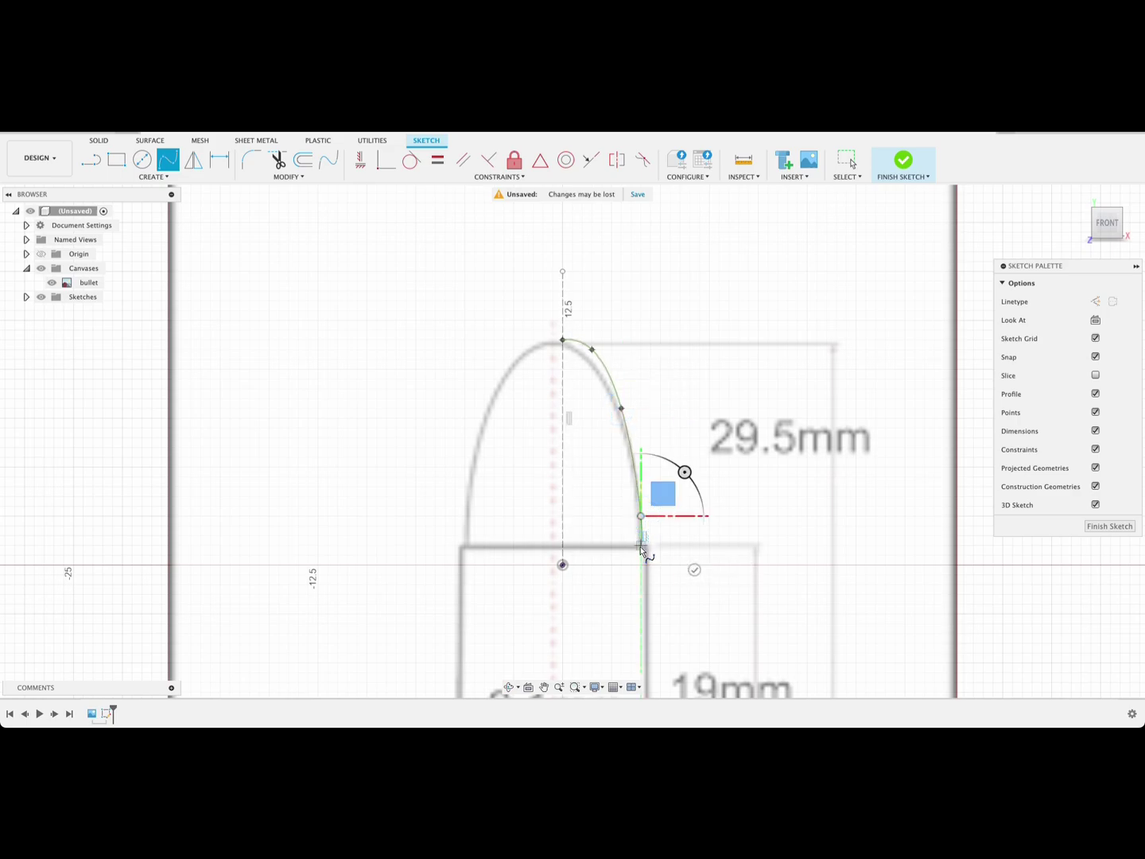
pyautogui.click(640, 547)
pyautogui.press('Escape')
# Move the spline's second fit point to about X 1.32, Y 10.72 mm and nudge its top point to about Y 11.34 mm
pyautogui.scroll(5, 676, 537)
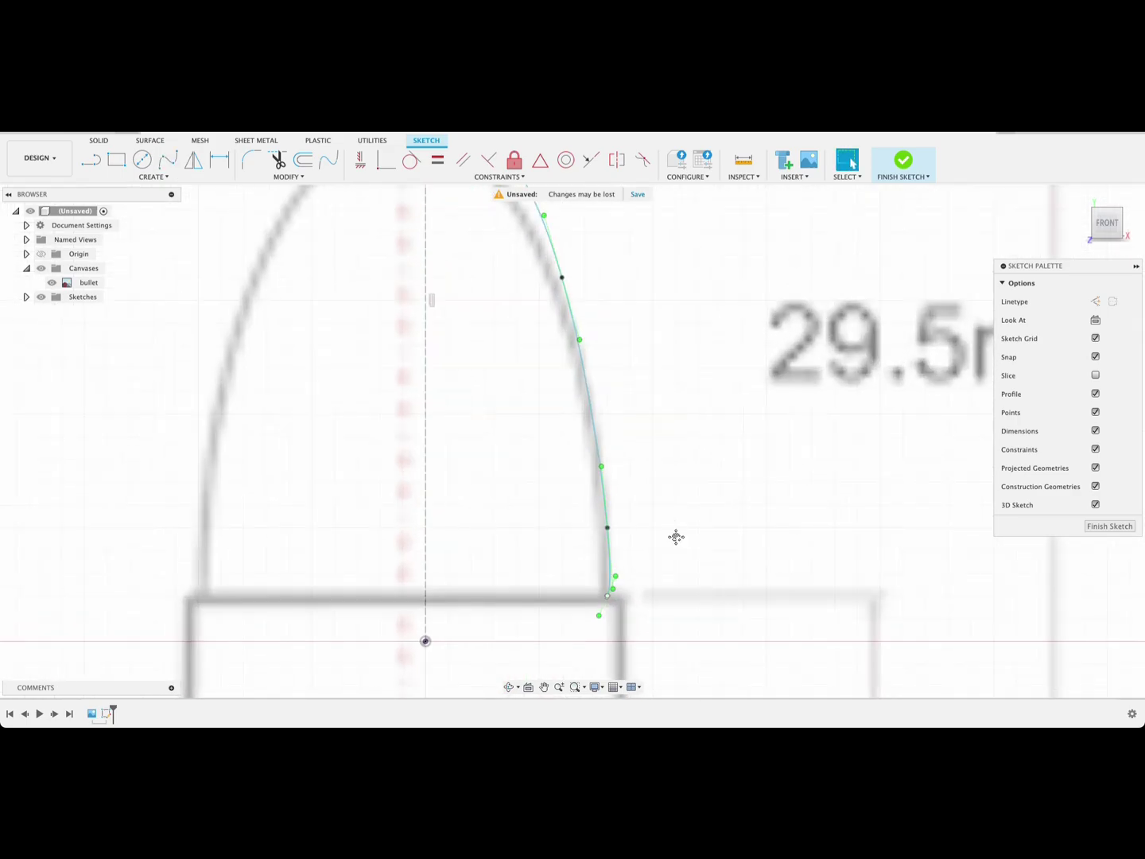
pyautogui.moveTo(698, 476)
pyautogui.mouseDown(button='middle')
pyautogui.moveTo(706, 418)
pyautogui.moveTo(771, 511)
pyautogui.moveTo(626, 525)
pyautogui.mouseUp(button='middle')
pyautogui.scroll(-2, 691, 398)
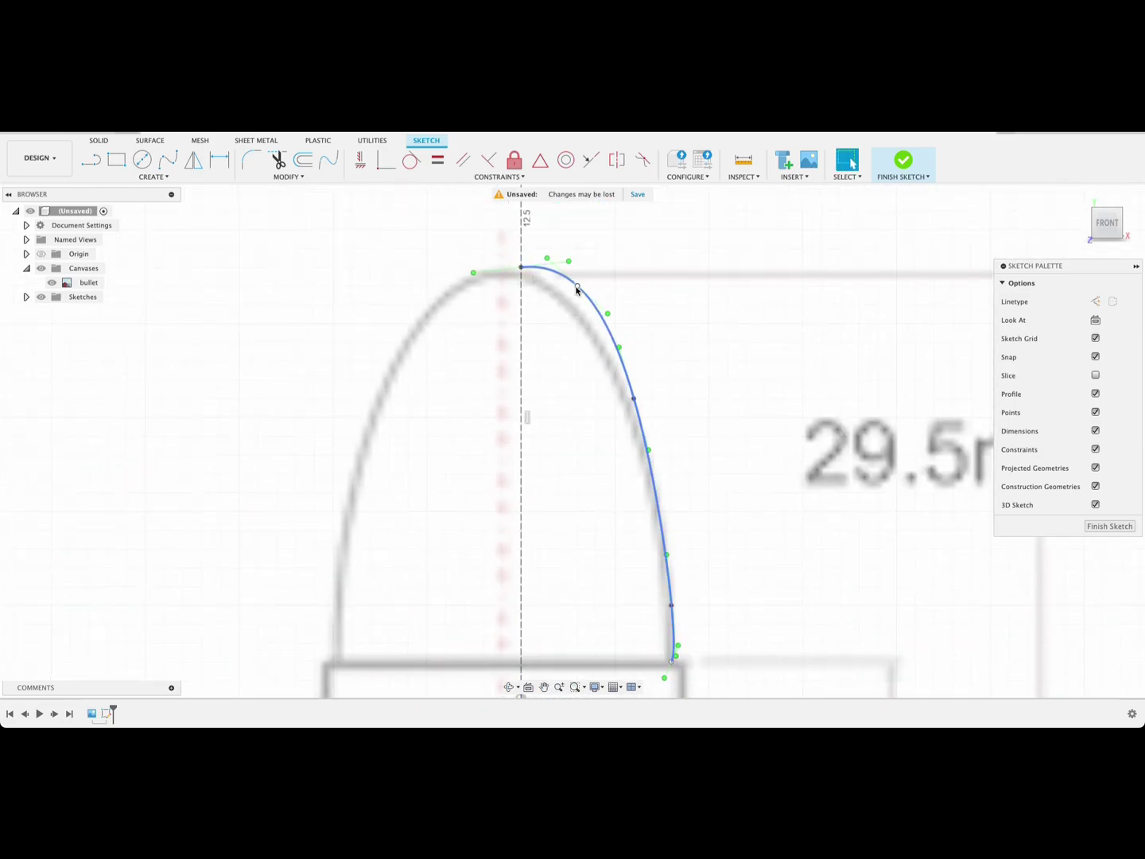
pyautogui.moveTo(576, 286); pyautogui.dragTo(570, 297)
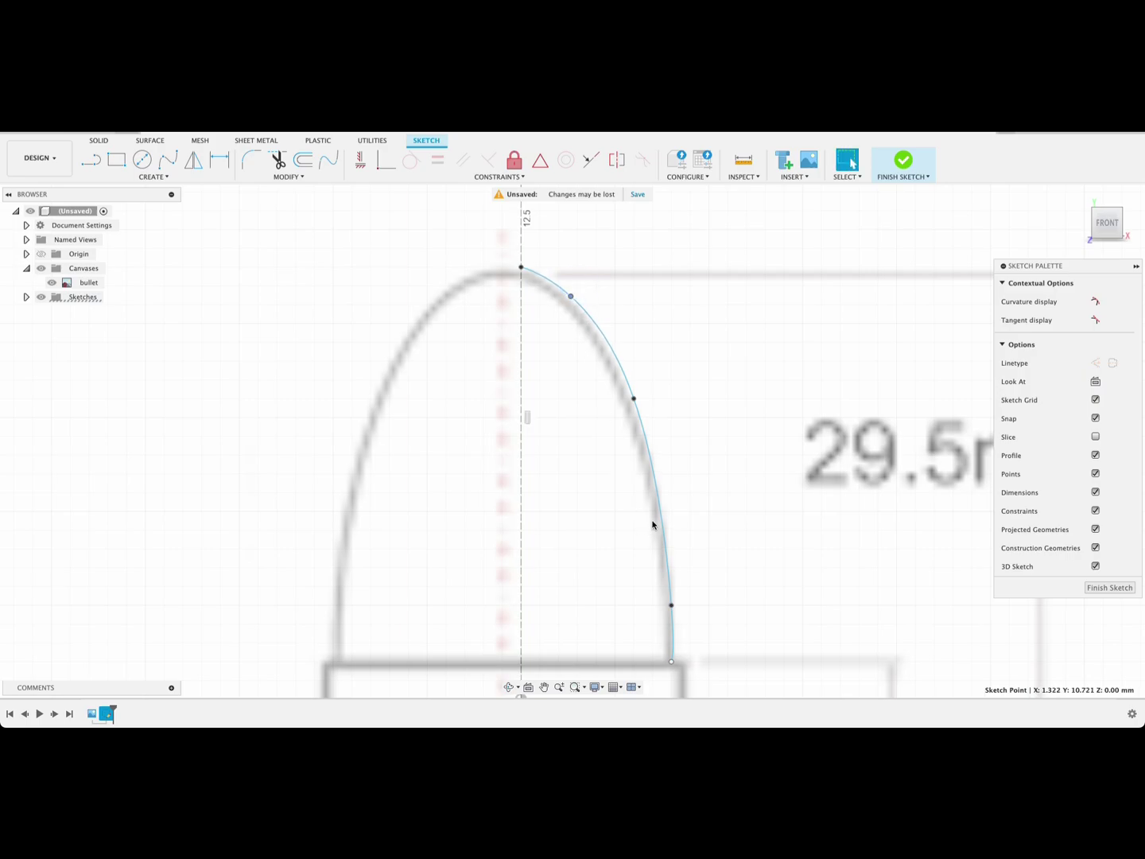
pyautogui.click(521, 269)
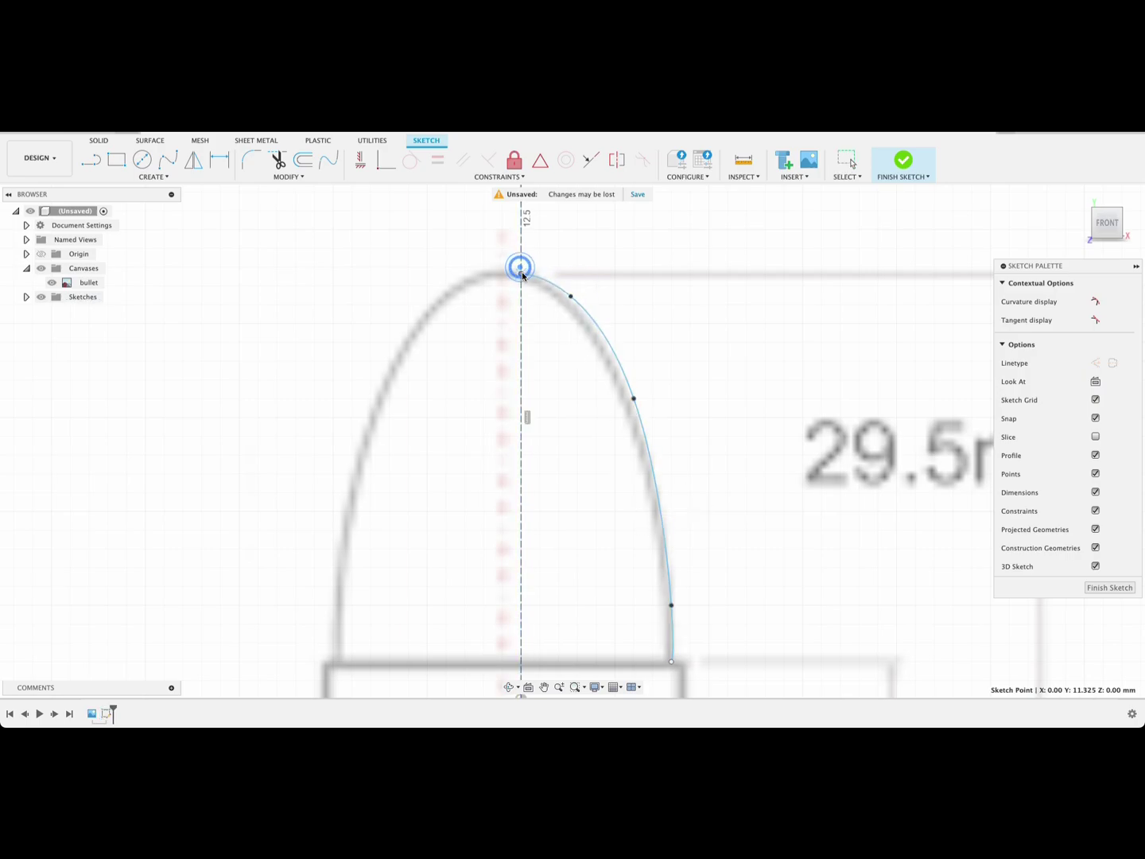
# Dimension the horizontal distance from the spline's lower endpoint to the construction line as 4.5 mm
pyautogui.moveTo(744, 561); pyautogui.dragTo(724, 377, button='middle')
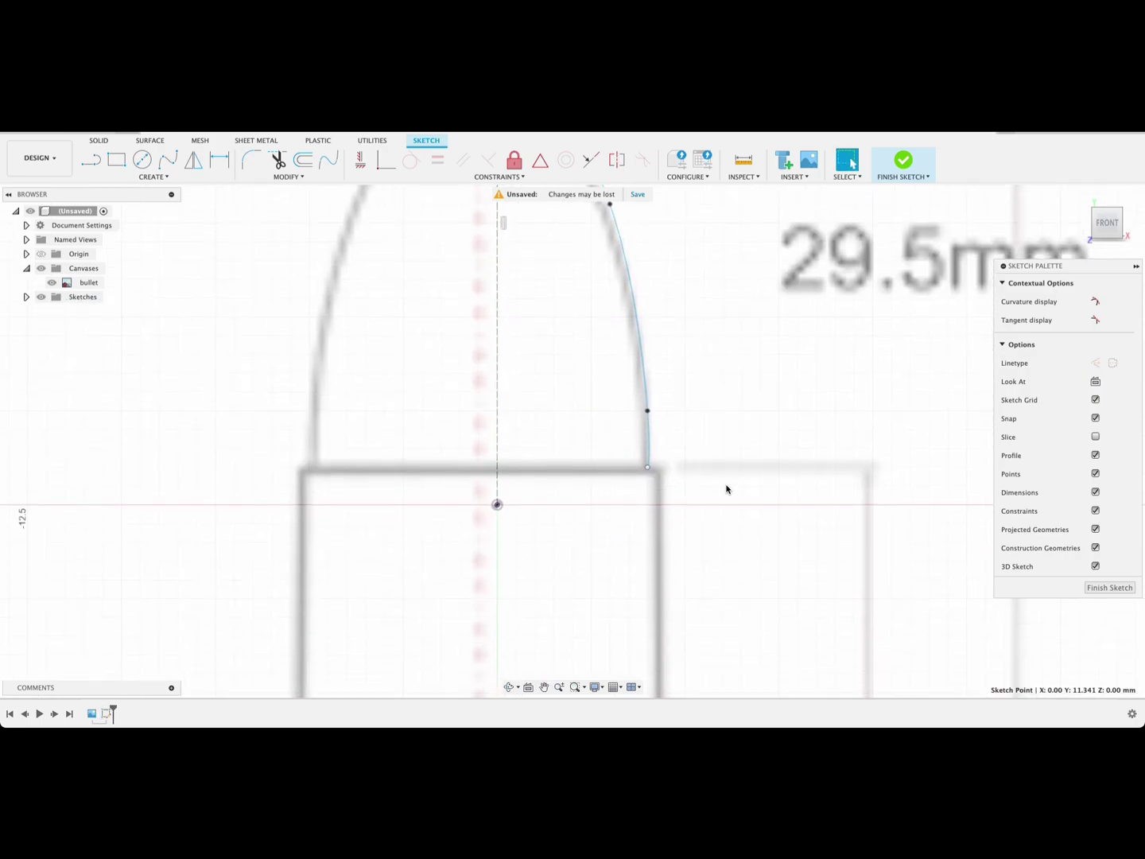
pyautogui.press('d')
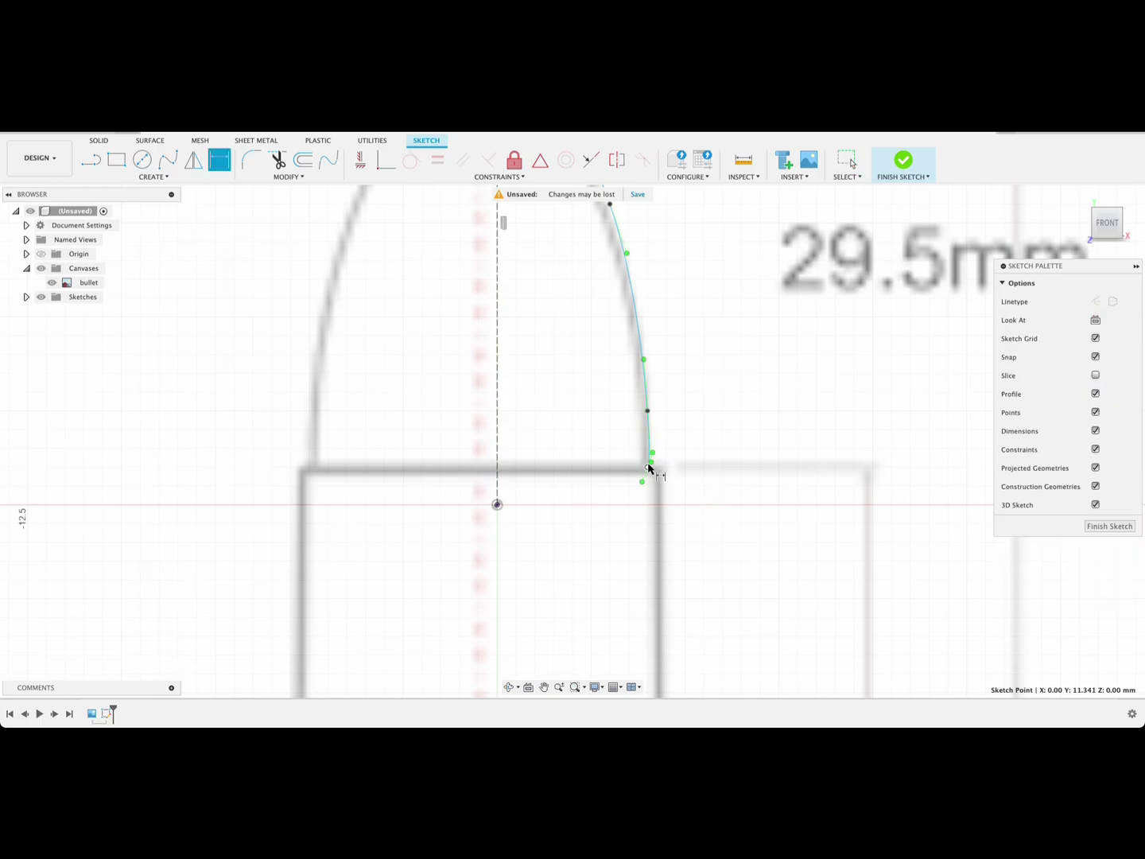
pyautogui.click(650, 469)
pyautogui.click(499, 469)
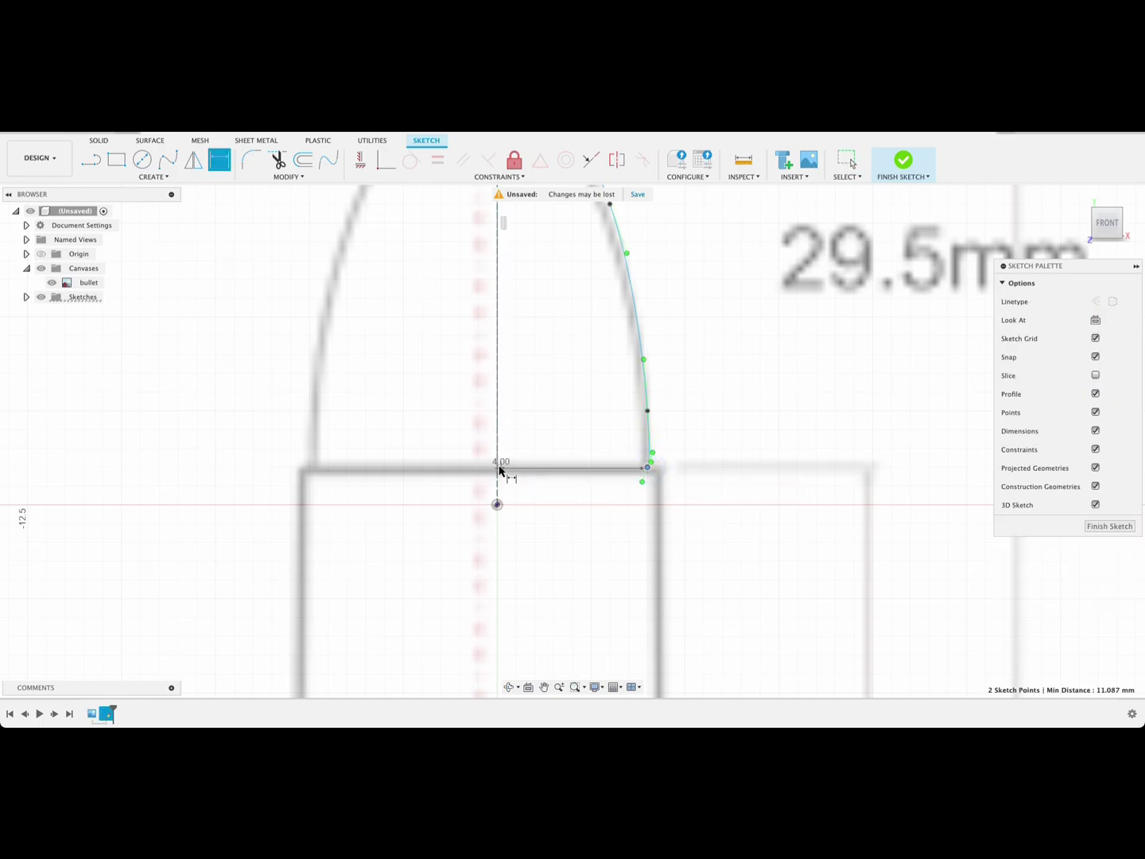
pyautogui.click(571, 495)
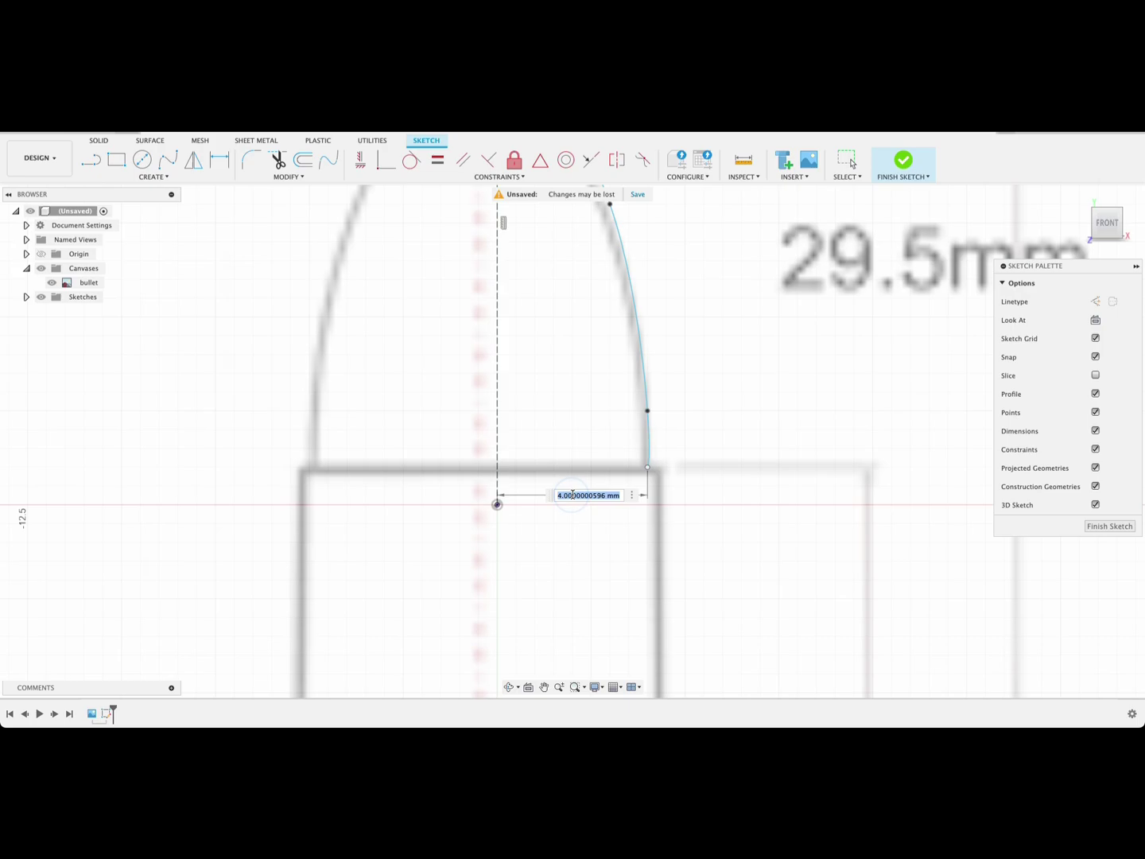
pyautogui.write('4.5')
pyautogui.press('Return')
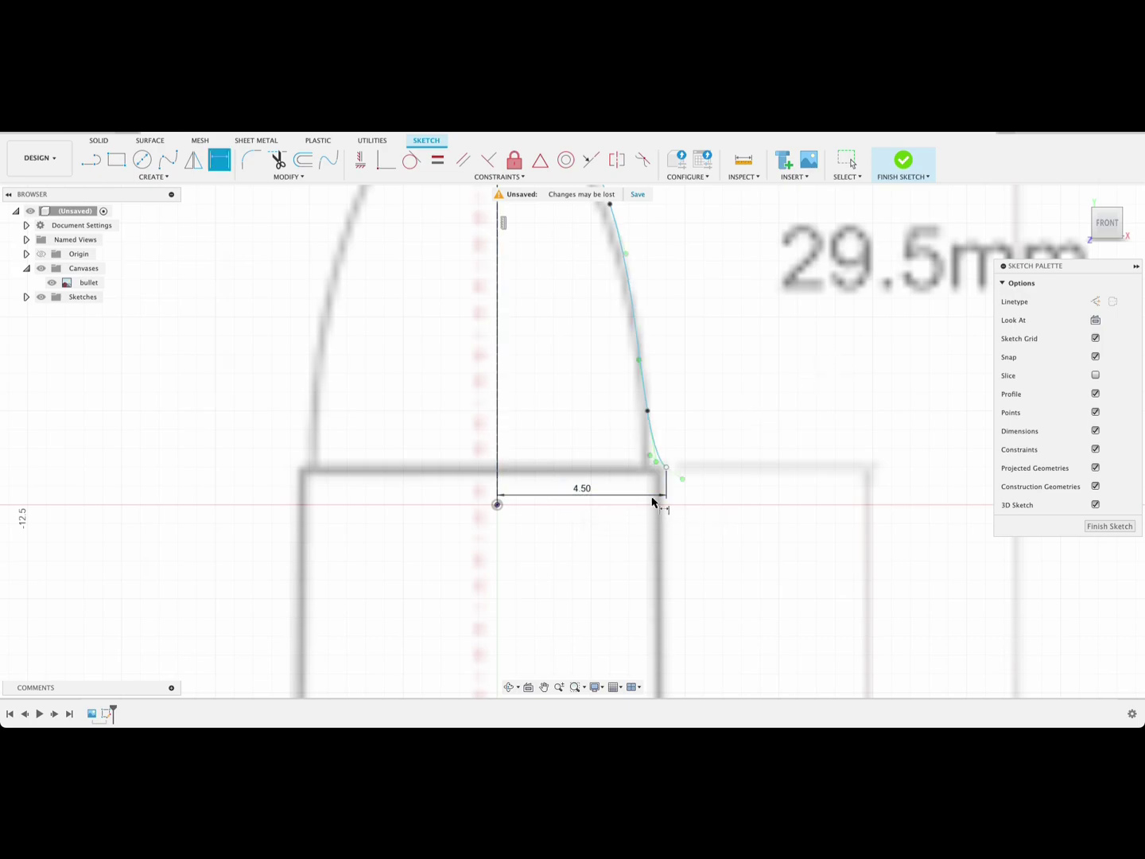
pyautogui.scroll(-3, 684, 437)
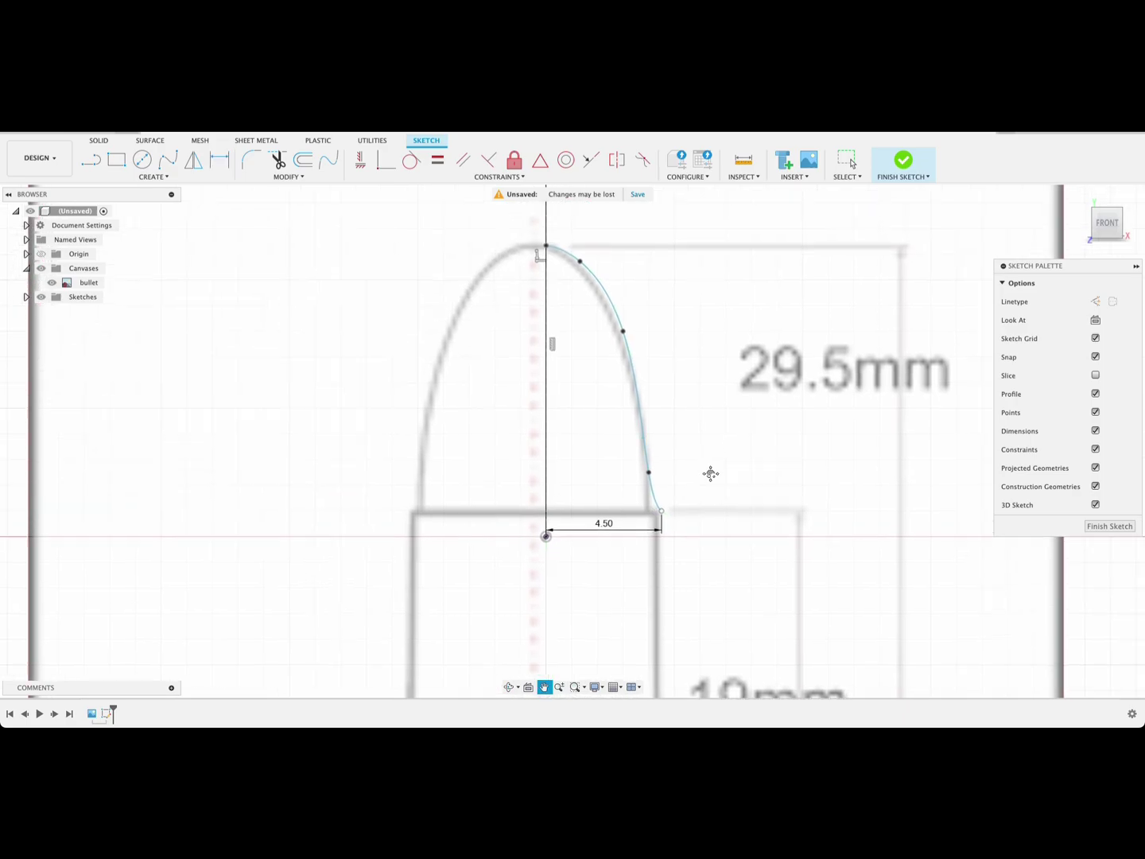
pyautogui.press('Escape')
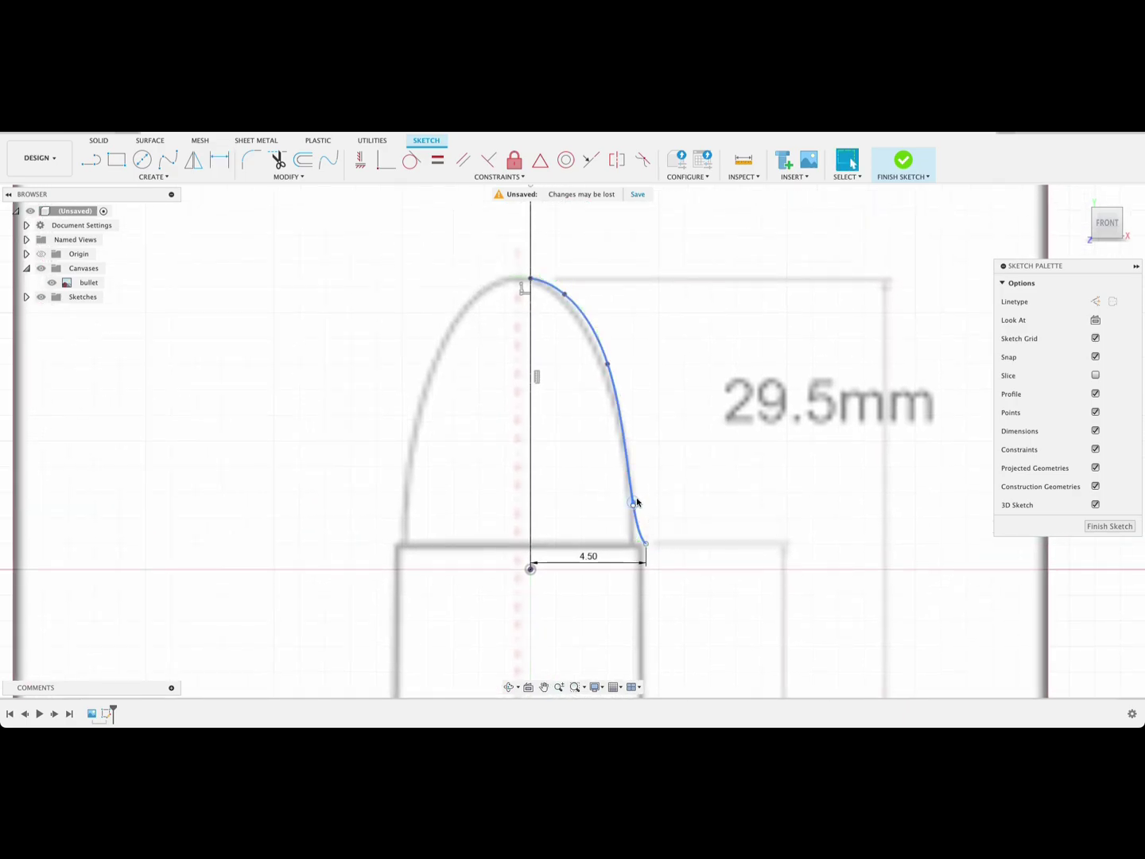
# Move the spline's fourth fit point outward, the third to about X 3.08, Y 8.27 mm, and the second to about X 1.22, Y 10.92 mm
pyautogui.moveTo(636, 503); pyautogui.dragTo(643, 490)
pyautogui.click(606, 360)
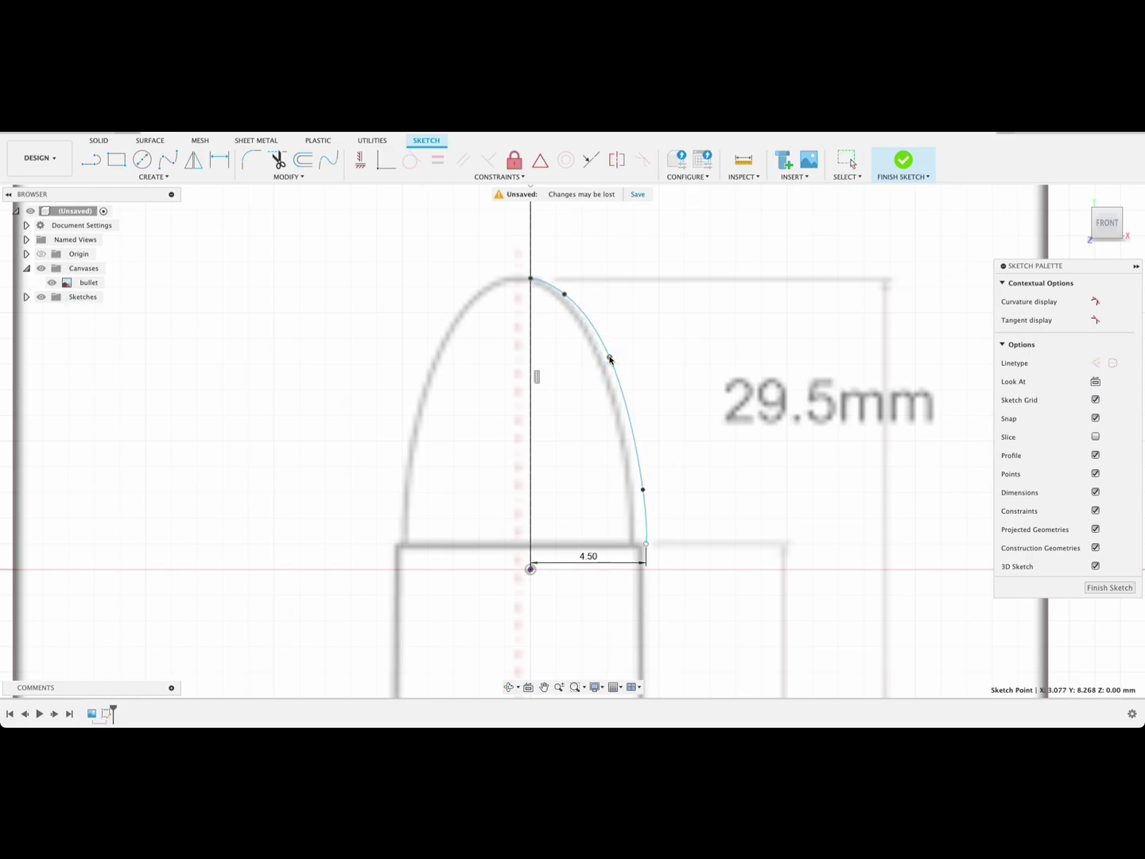
pyautogui.click(564, 294)
pyautogui.press('Escape')
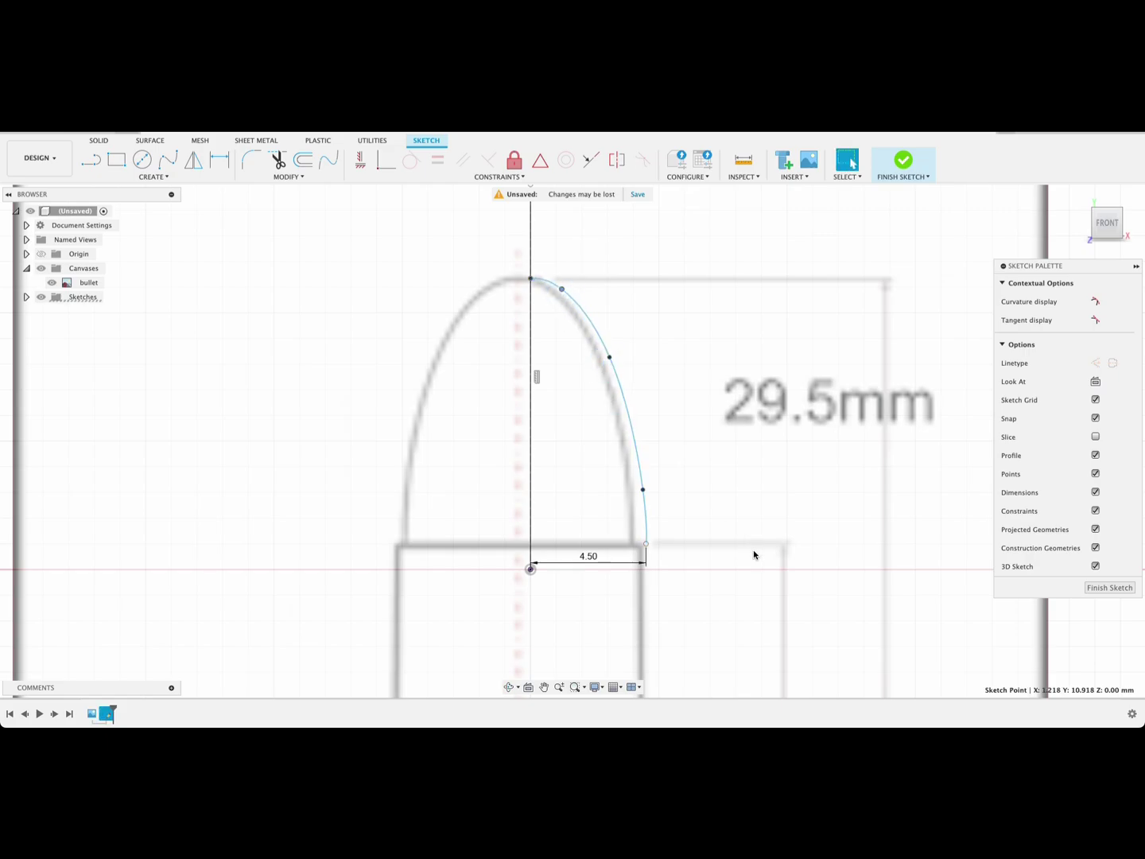
# Hide the reference canvas and close the tip profile with a vertical line about 10.34 mm along the axis and a horizontal base line
pyautogui.moveTo(699, 564)
pyautogui.mouseDown(button='middle')
pyautogui.moveTo(691, 513)
pyautogui.moveTo(649, 482)
pyautogui.mouseUp(button='middle')
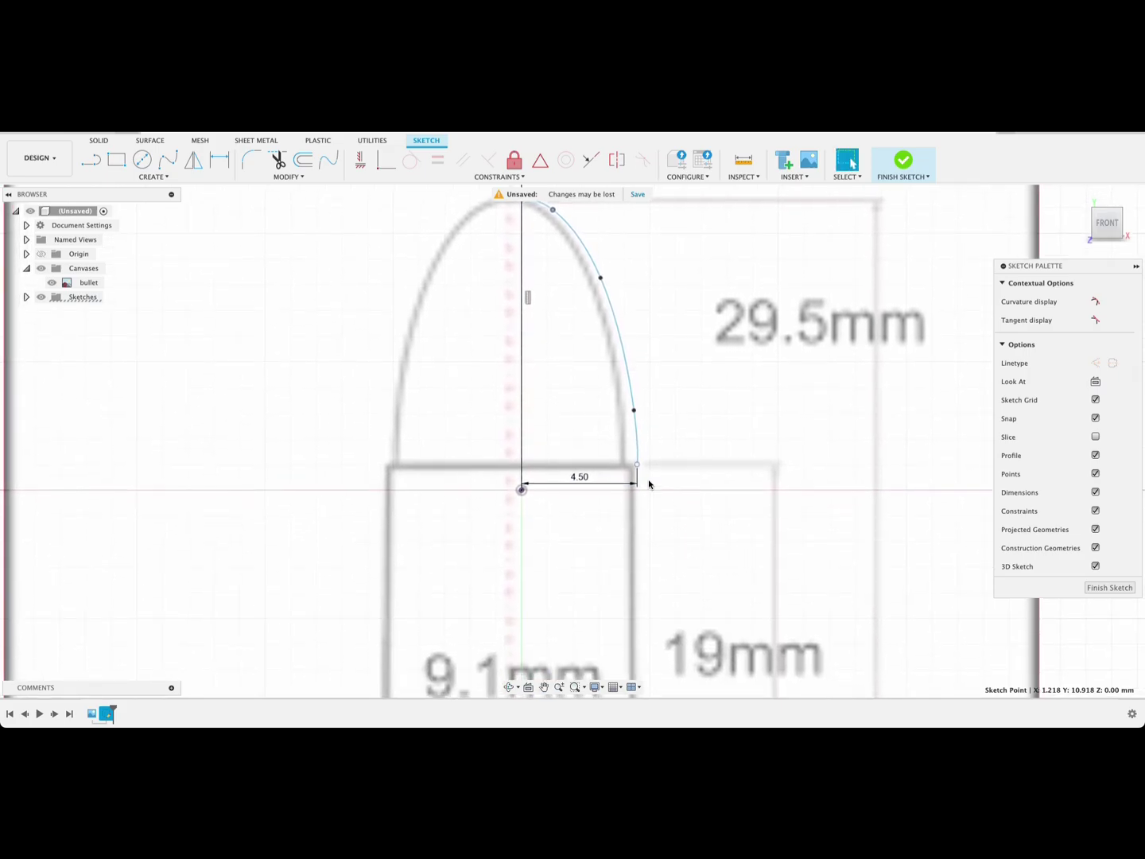
pyautogui.moveTo(546, 281); pyautogui.dragTo(558, 335, button='middle')
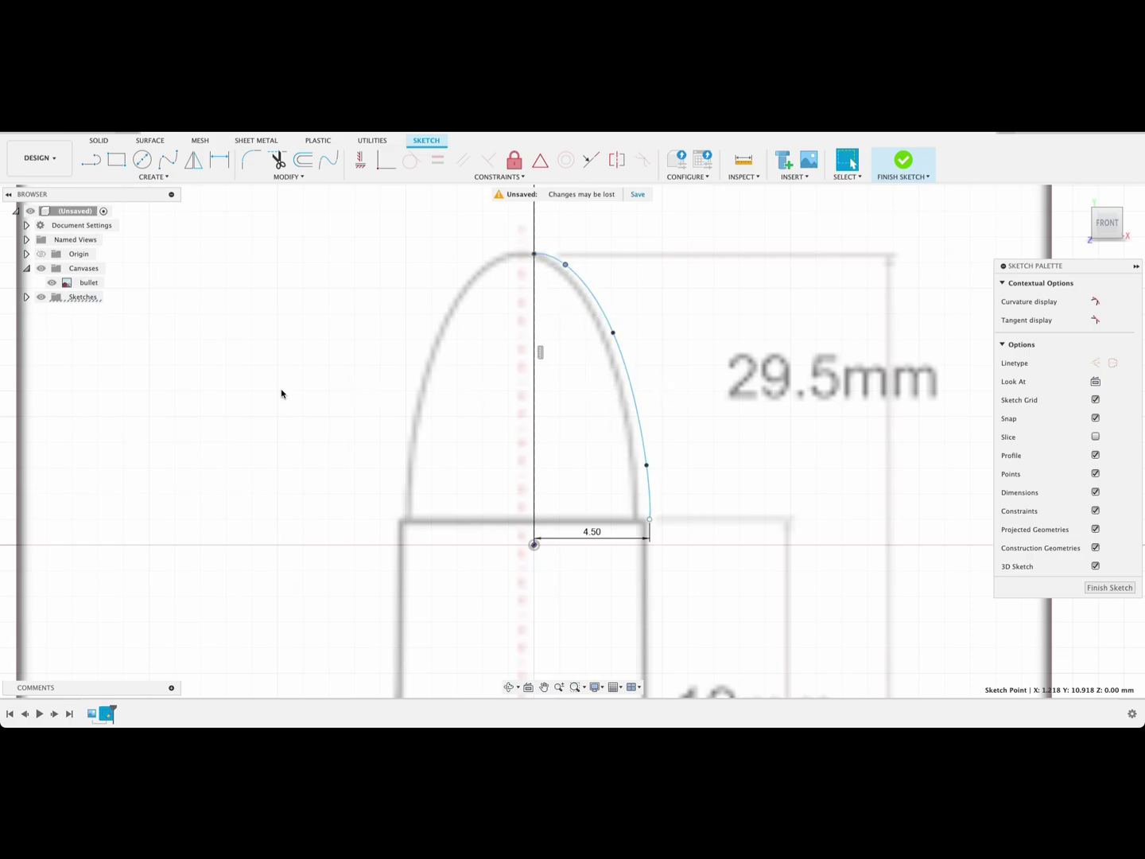
pyautogui.click(41, 270)
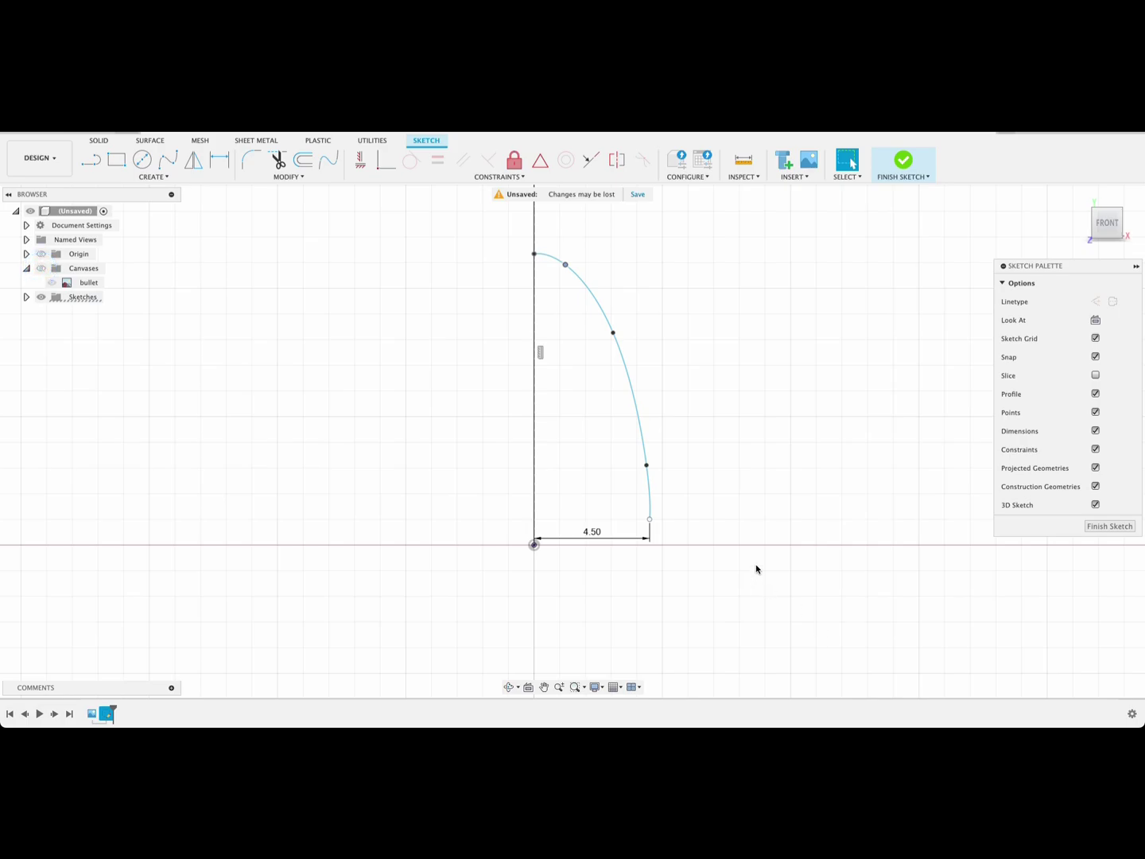
pyautogui.press('l')
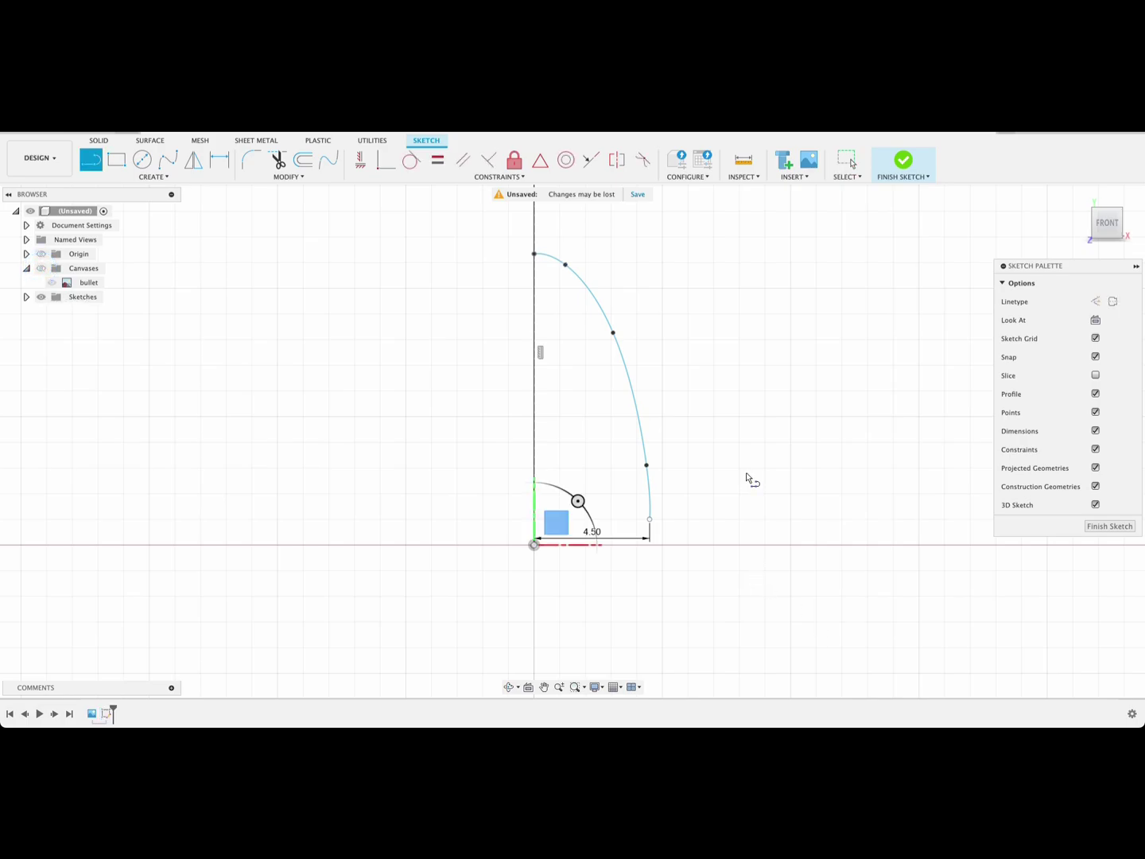
pyautogui.click(533, 254)
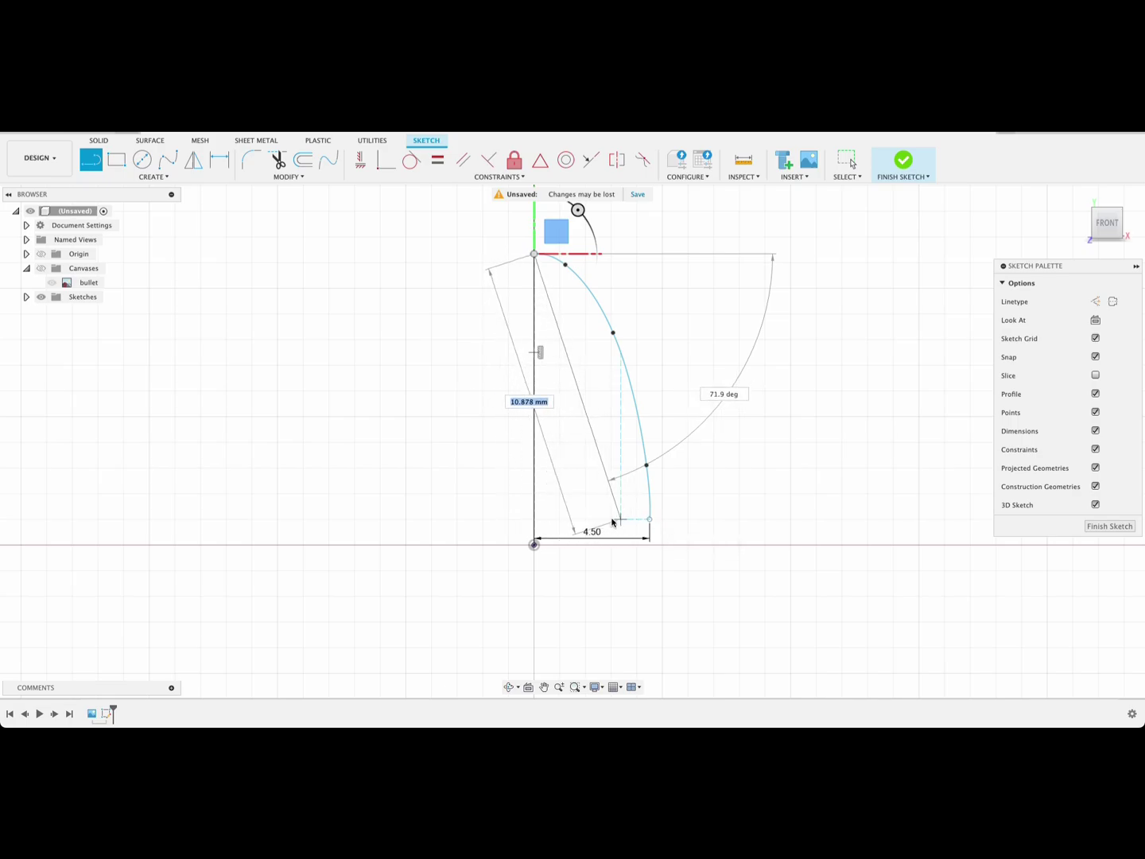
pyautogui.scroll(3, 585, 519)
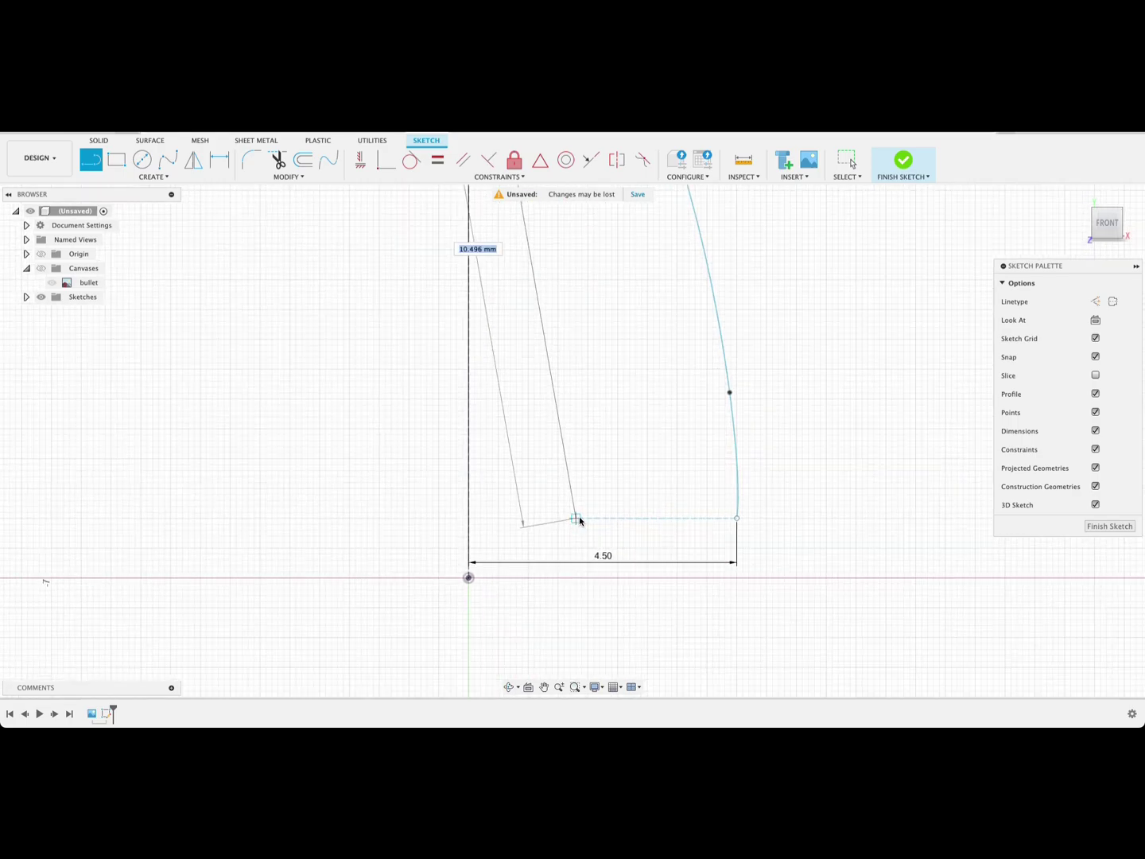
pyautogui.click(470, 518)
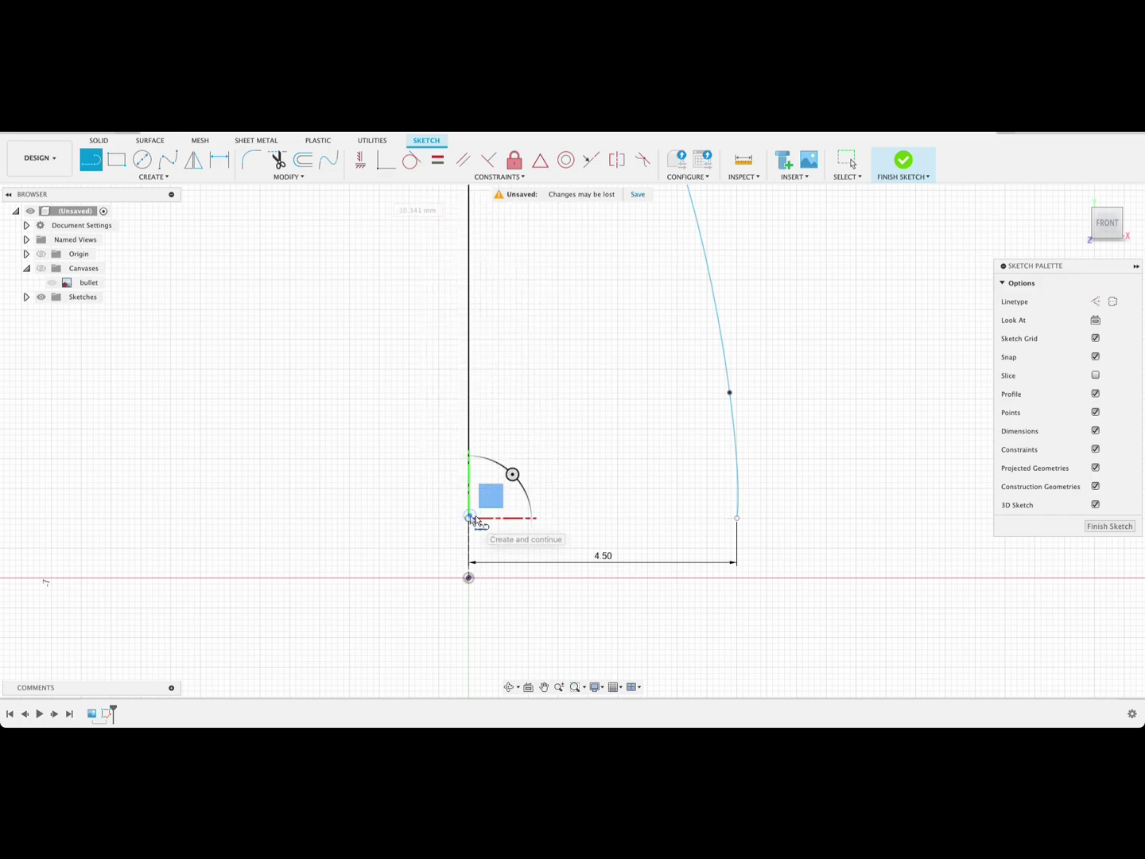
pyautogui.click(739, 519)
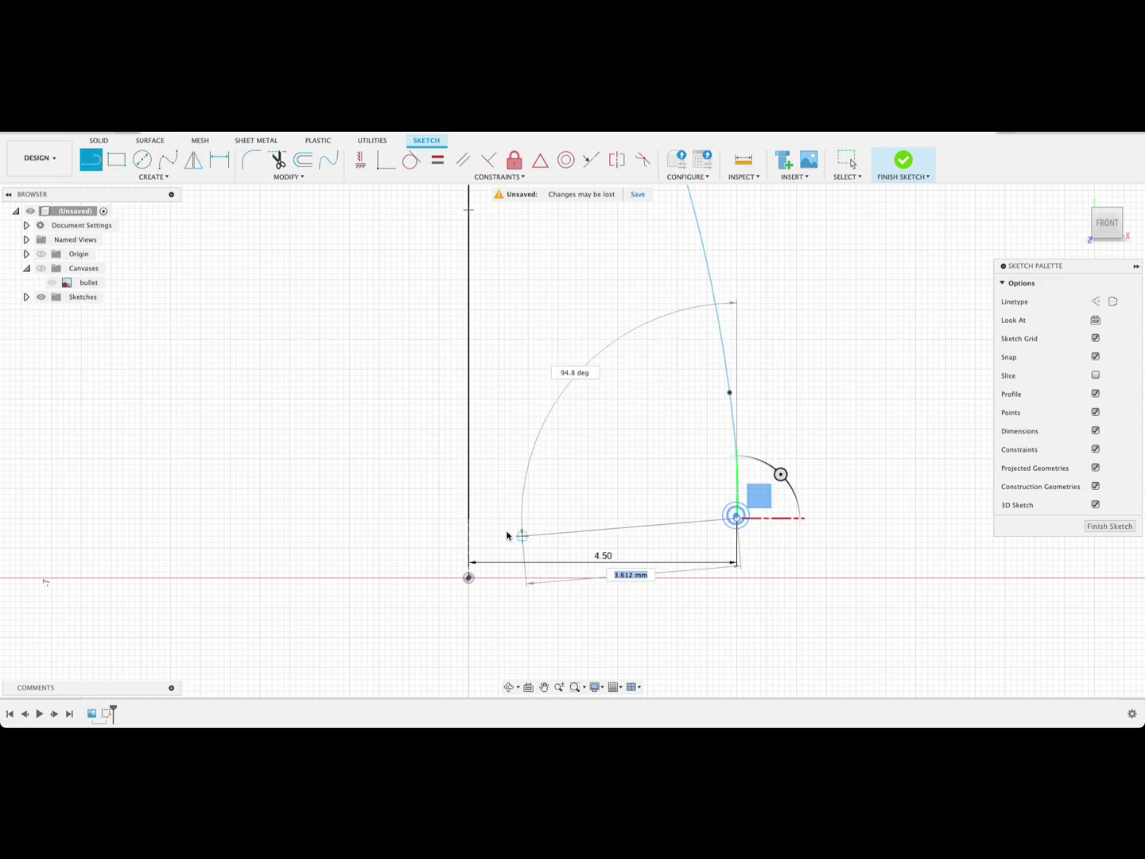
pyautogui.click(468, 519)
# Draw a 5 mm line straight down along the axis from the inner end of the tip's base line
pyautogui.scroll(-2, 789, 580)
pyautogui.moveTo(840, 473)
pyautogui.mouseDown(button='middle')
pyautogui.moveTo(806, 574)
pyautogui.moveTo(713, 519)
pyautogui.mouseUp(button='middle')
pyautogui.scroll(-2, 805, 576)
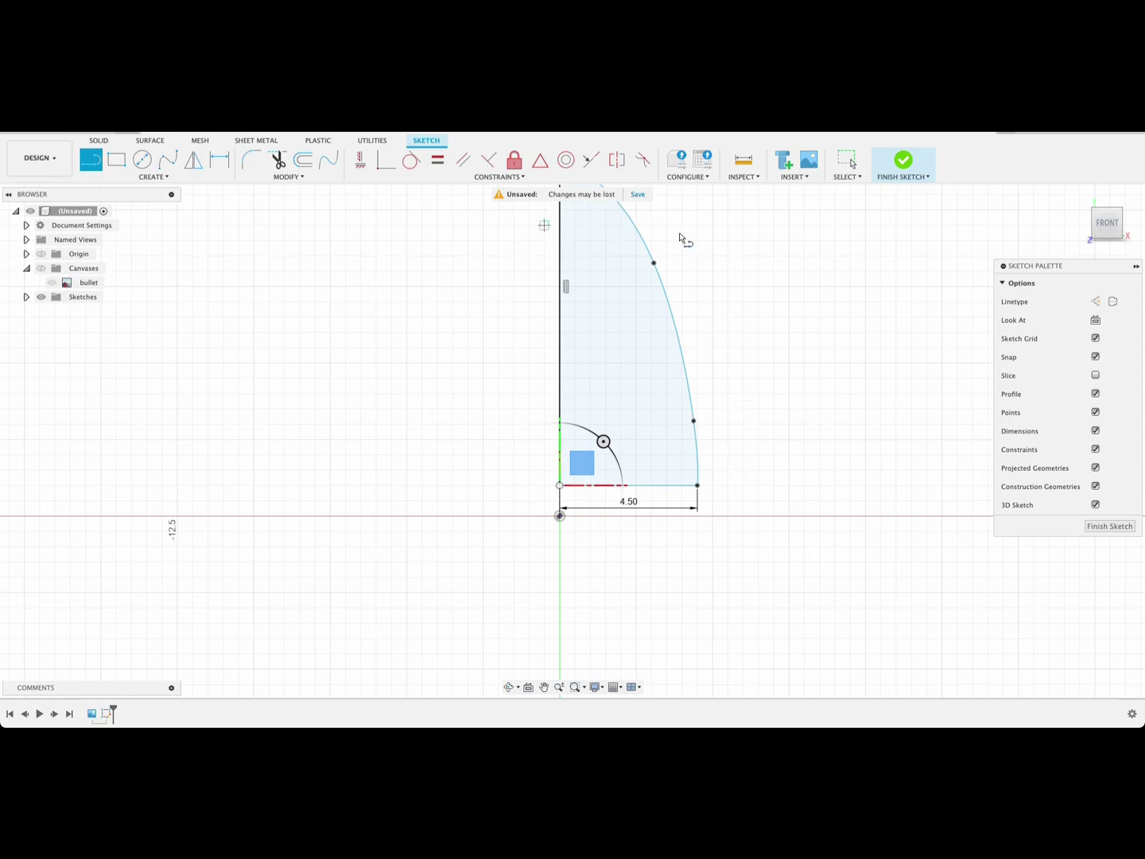
pyautogui.scroll(-2, 827, 587)
pyautogui.moveTo(834, 575); pyautogui.dragTo(828, 515, button='middle')
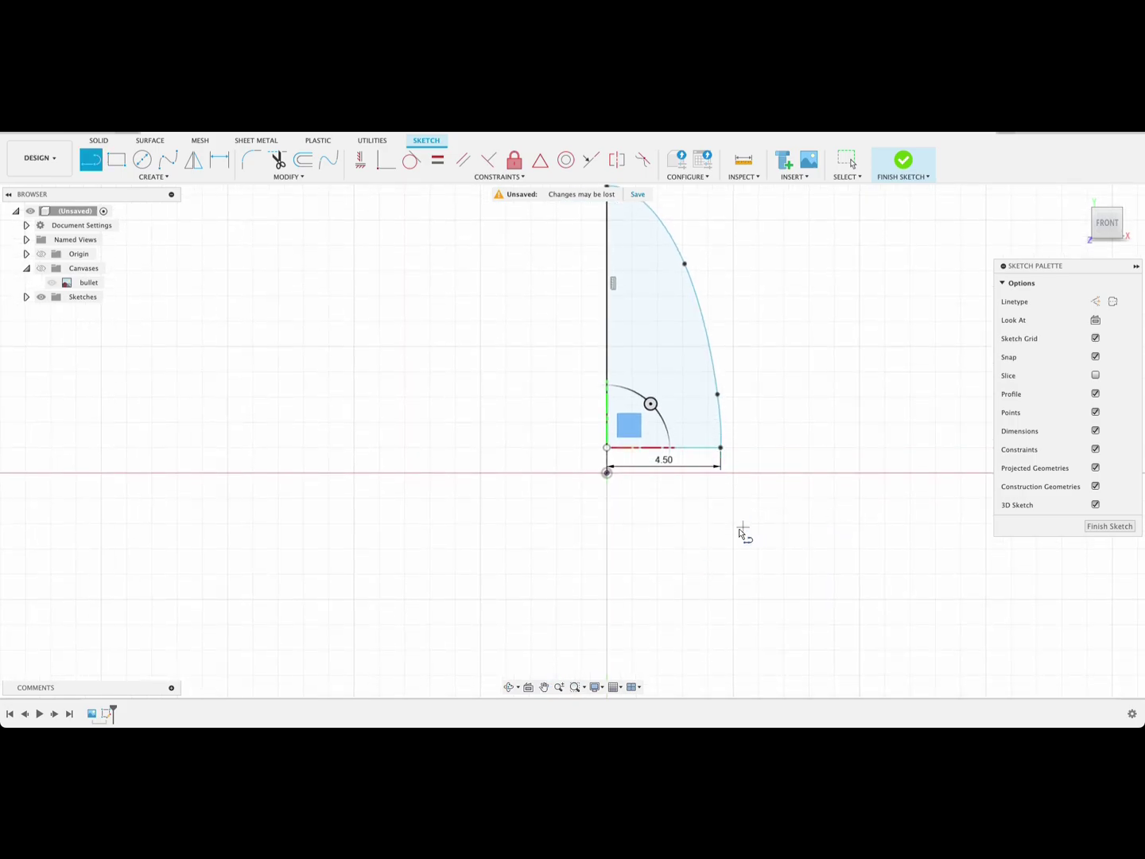
pyautogui.click(606, 448)
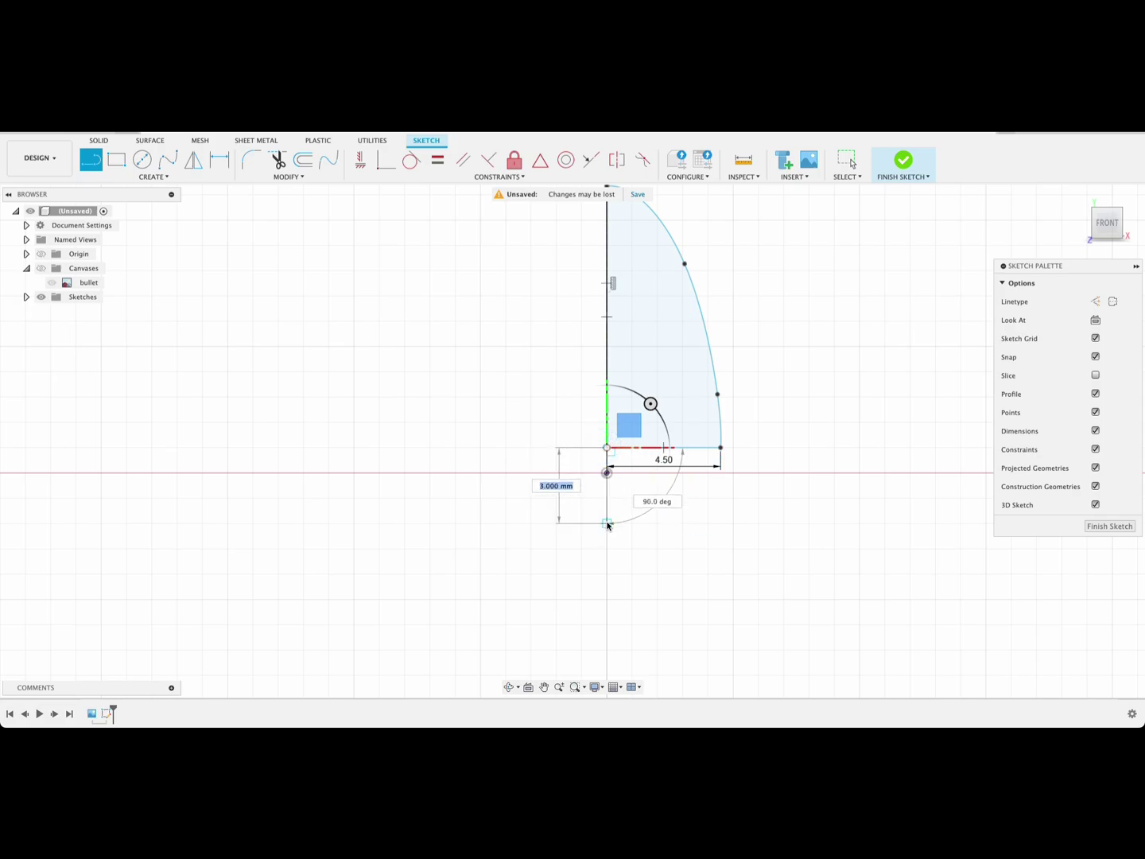
pyautogui.write('5')
pyautogui.press('Return')
pyautogui.press('Escape')
# Draw a slanted side line about 10 mm long downward and inward from near the base line's outer end
pyautogui.scroll(-1, 713, 454)
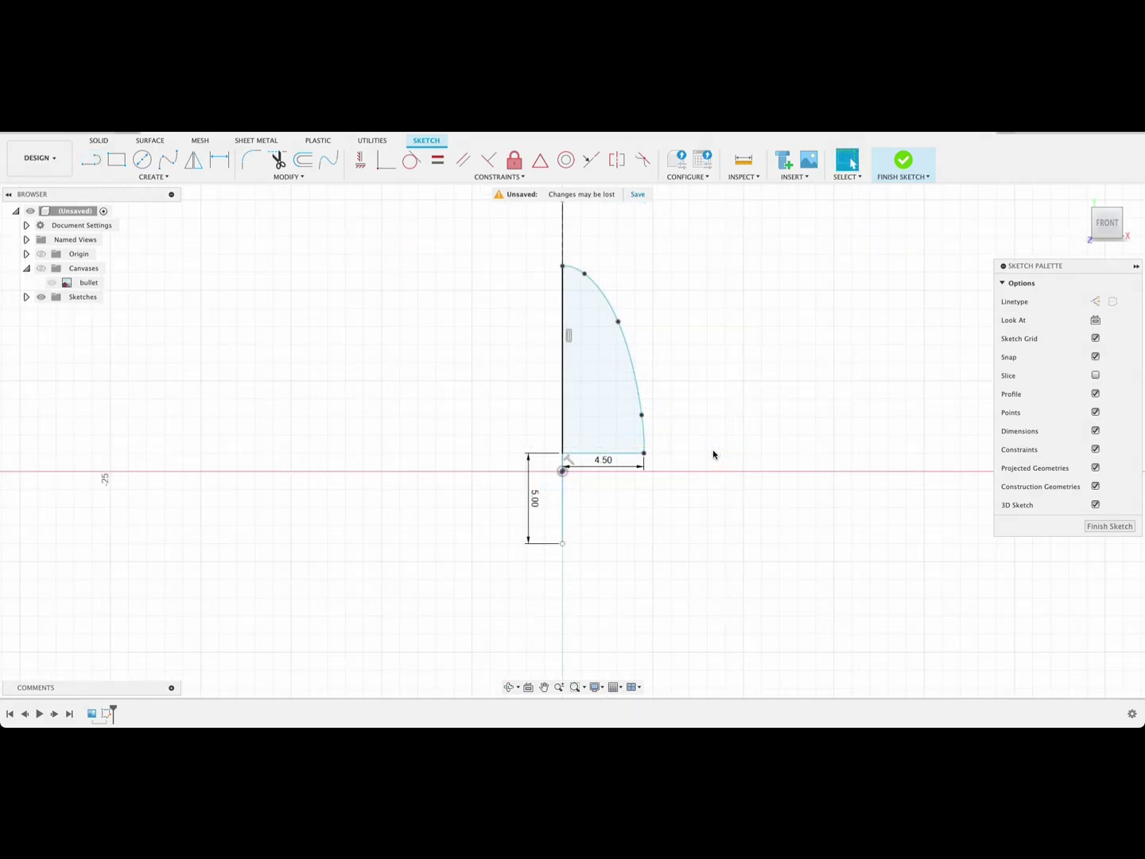
pyautogui.press('l')
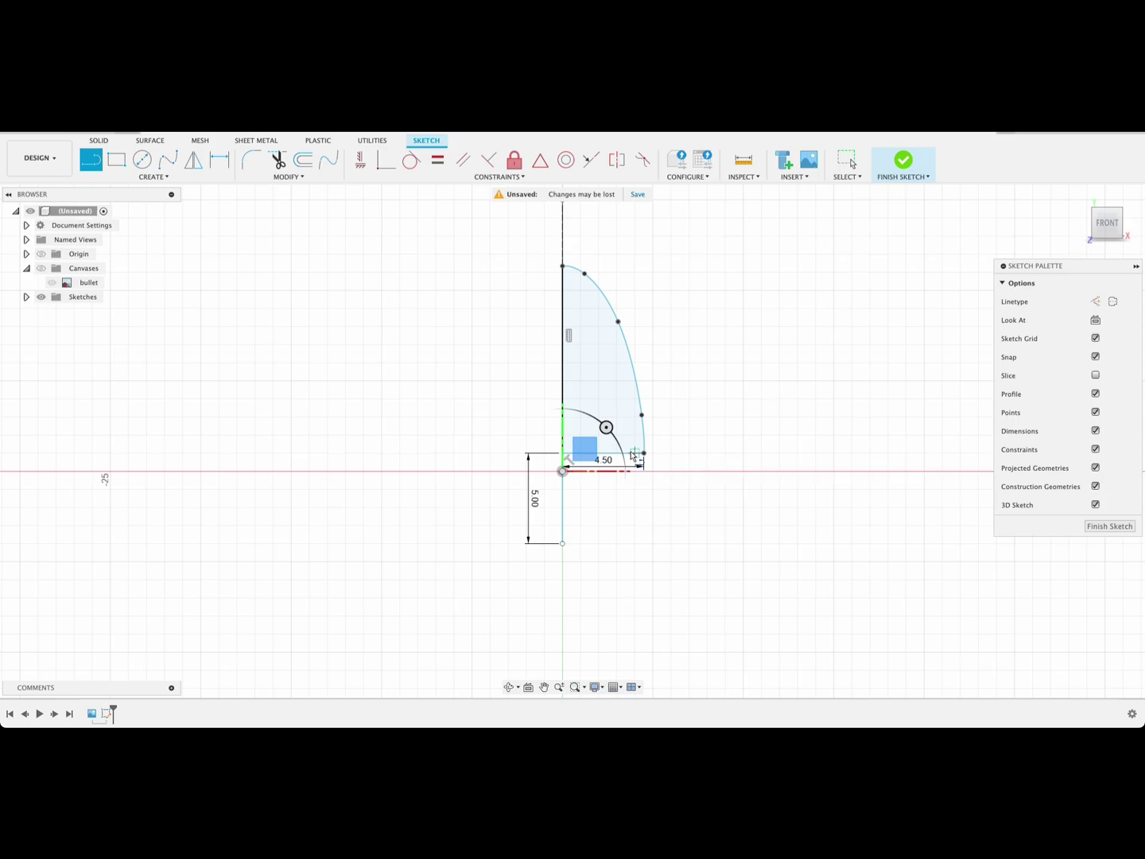
pyautogui.click(644, 452)
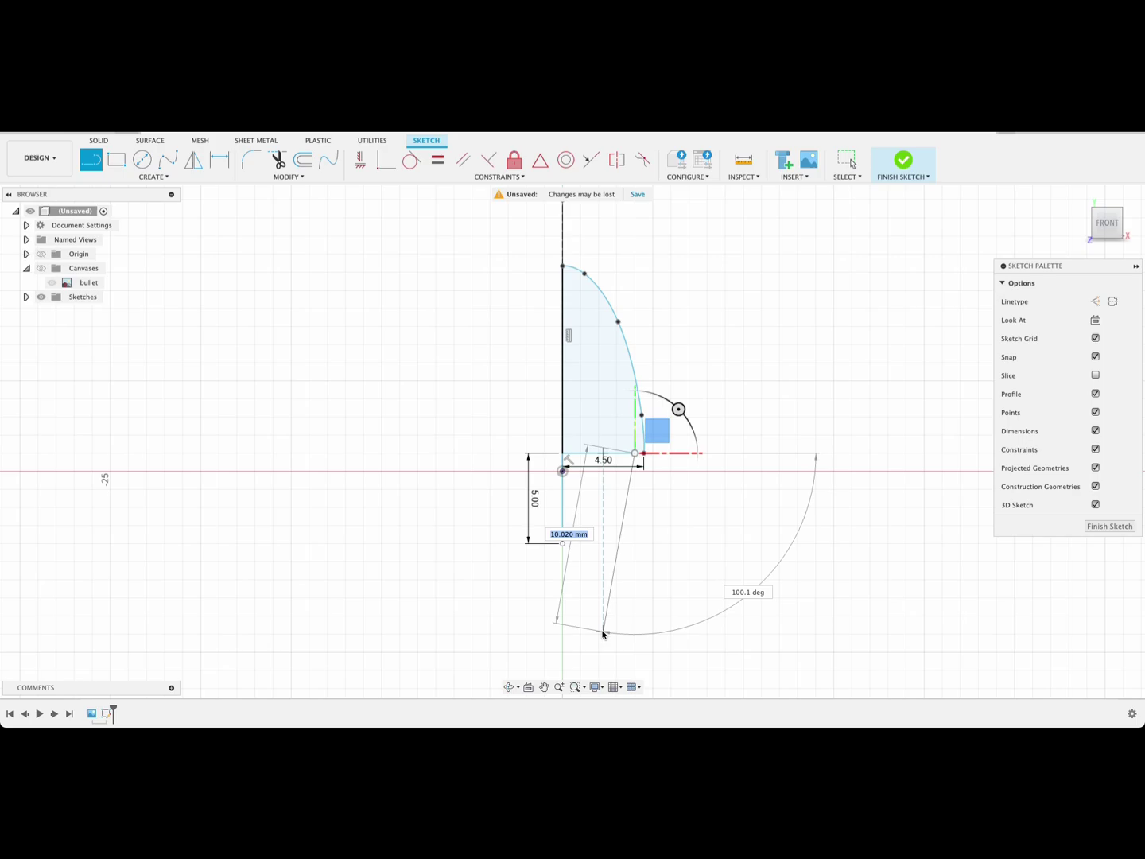
pyautogui.click(605, 633)
pyautogui.click(605, 633)
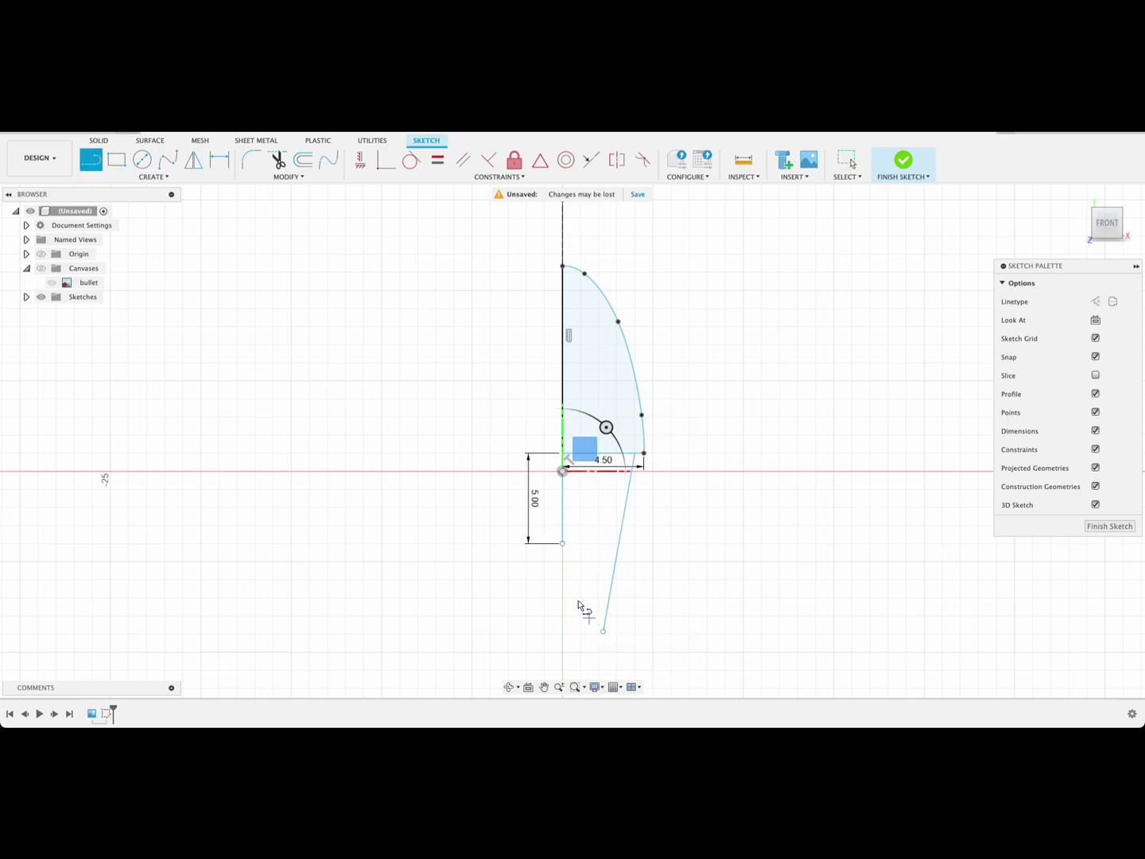
# Draw a bottom line from the 5 mm line's lower end to the slanted side and trim the slanted line below it
pyautogui.click(562, 542)
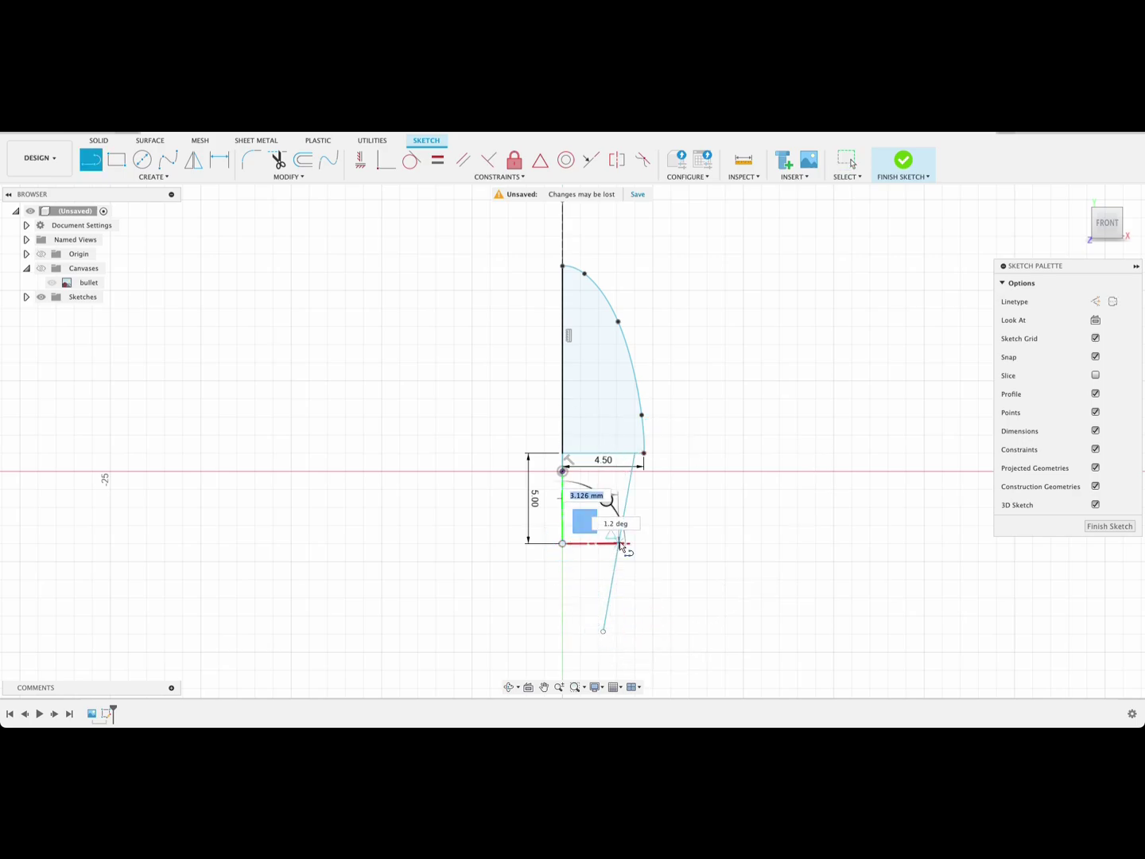
pyautogui.click(619, 542)
pyautogui.press('Escape')
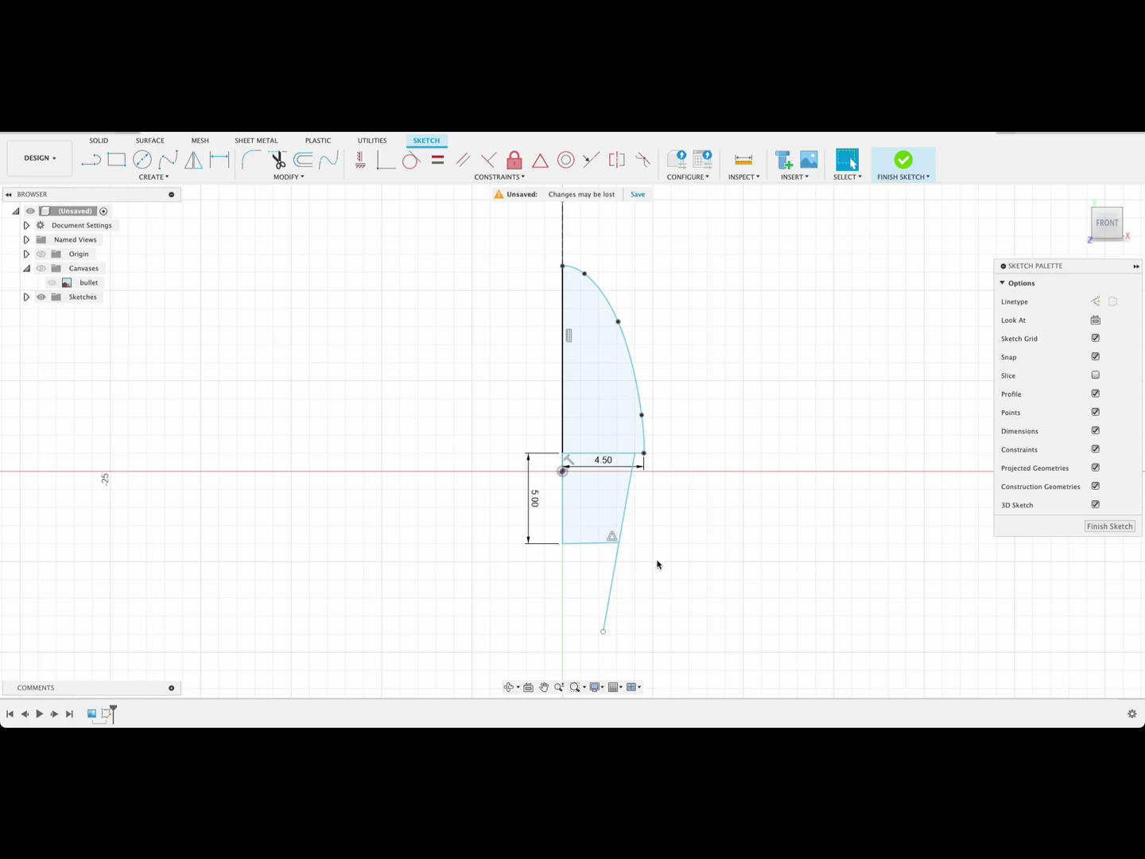
pyautogui.press('t')
pyautogui.click(613, 588)
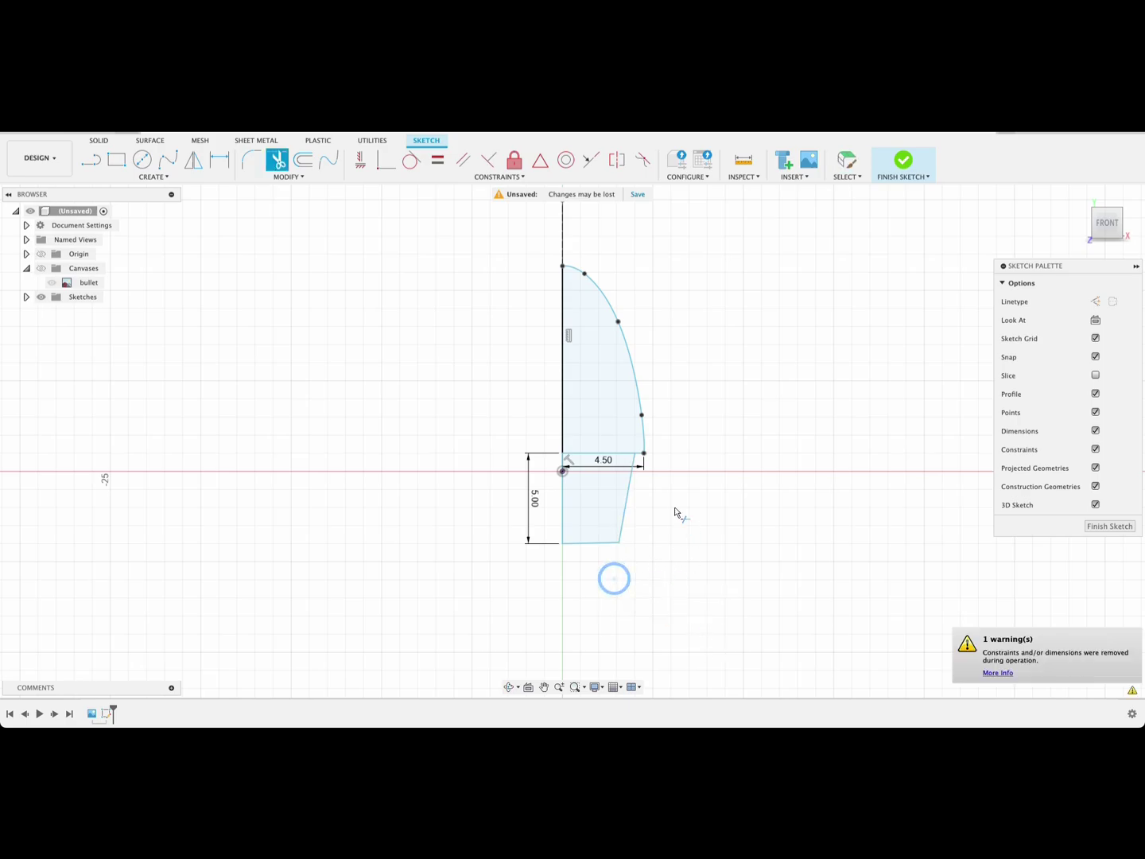
# Dimension the distance from the slanted side's upper end to the base line's inner end as 8.95/2 mm
pyautogui.scroll(5, 642, 474)
pyautogui.scroll(2, 638, 467)
pyautogui.moveTo(656, 476); pyautogui.dragTo(726, 532, button='middle')
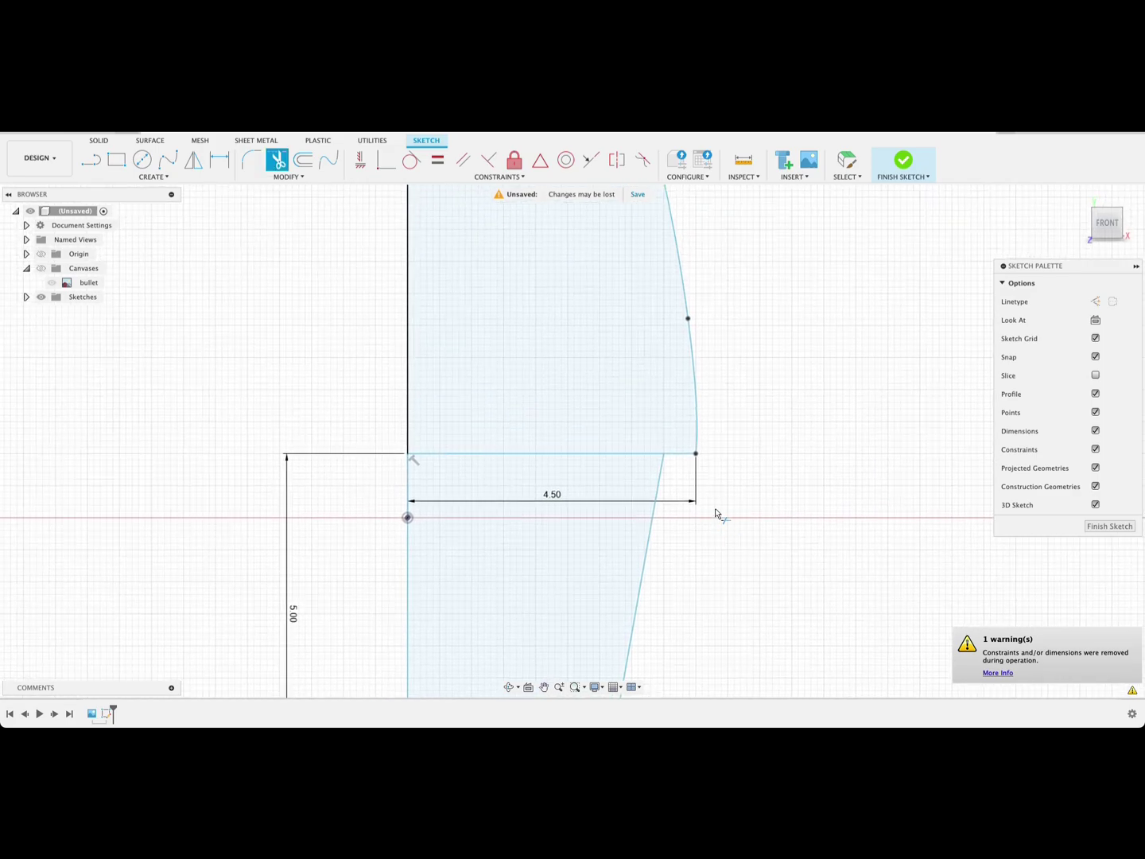
pyautogui.press('d')
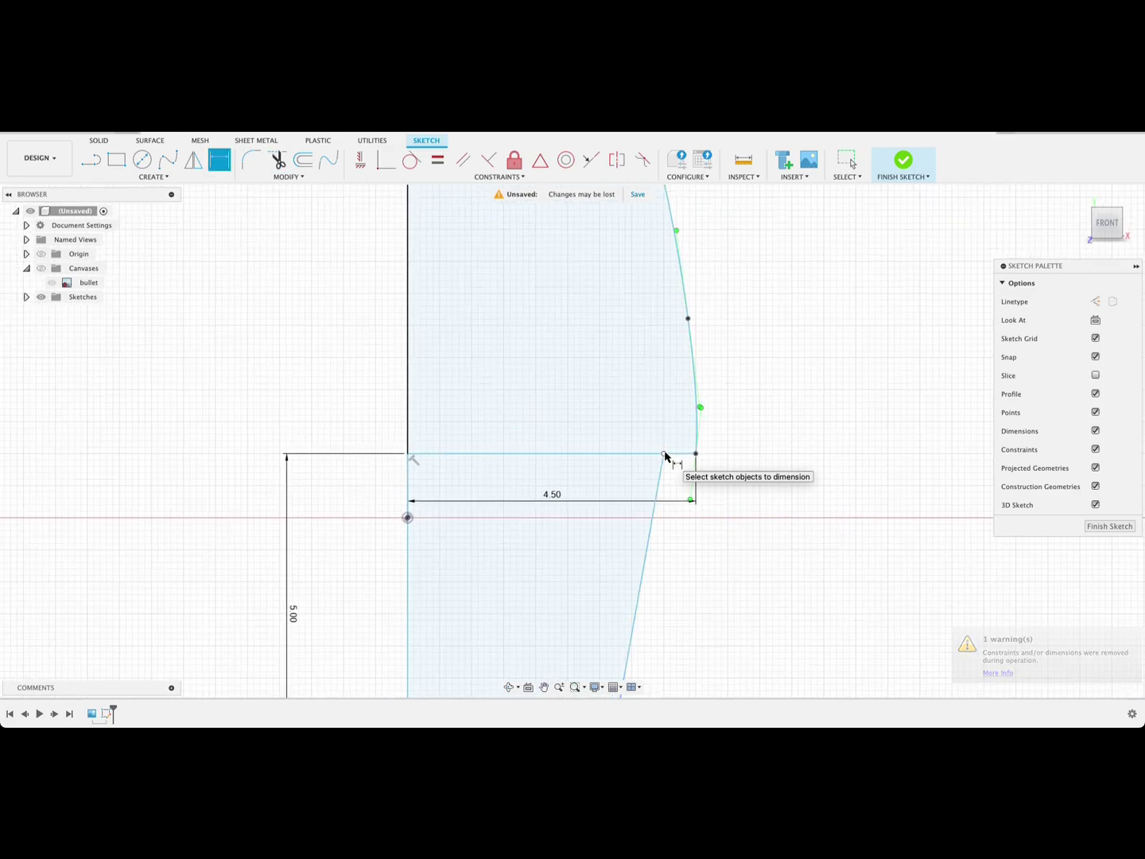
pyautogui.click(665, 454)
pyautogui.click(410, 453)
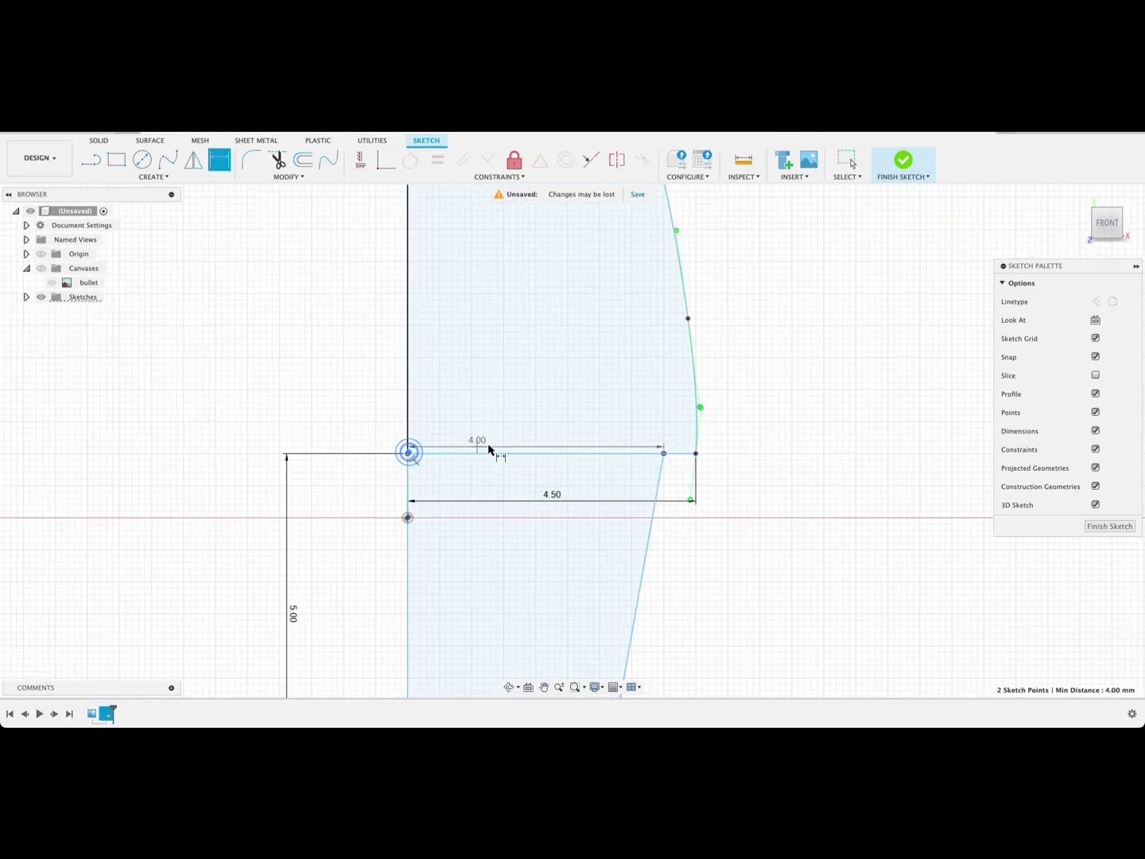
pyautogui.click(489, 446)
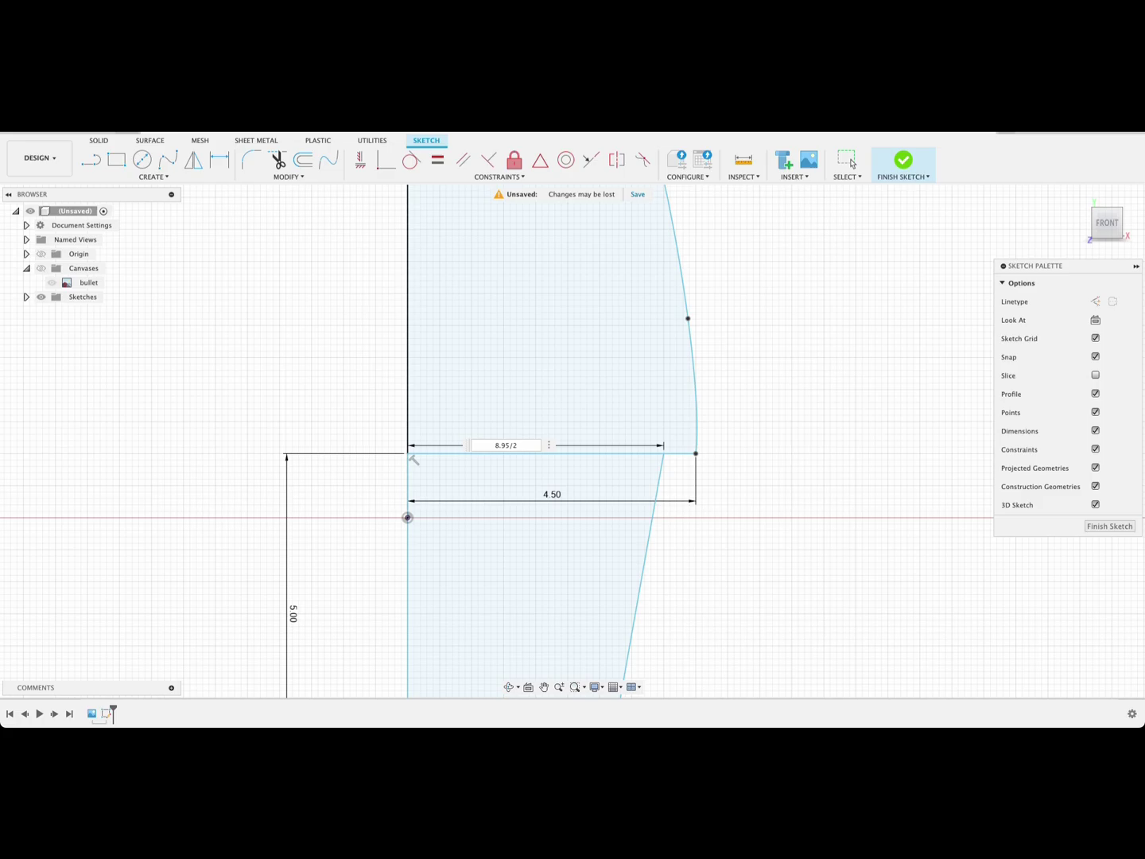
pyautogui.press('Return')
pyautogui.scroll(5, 692, 454)
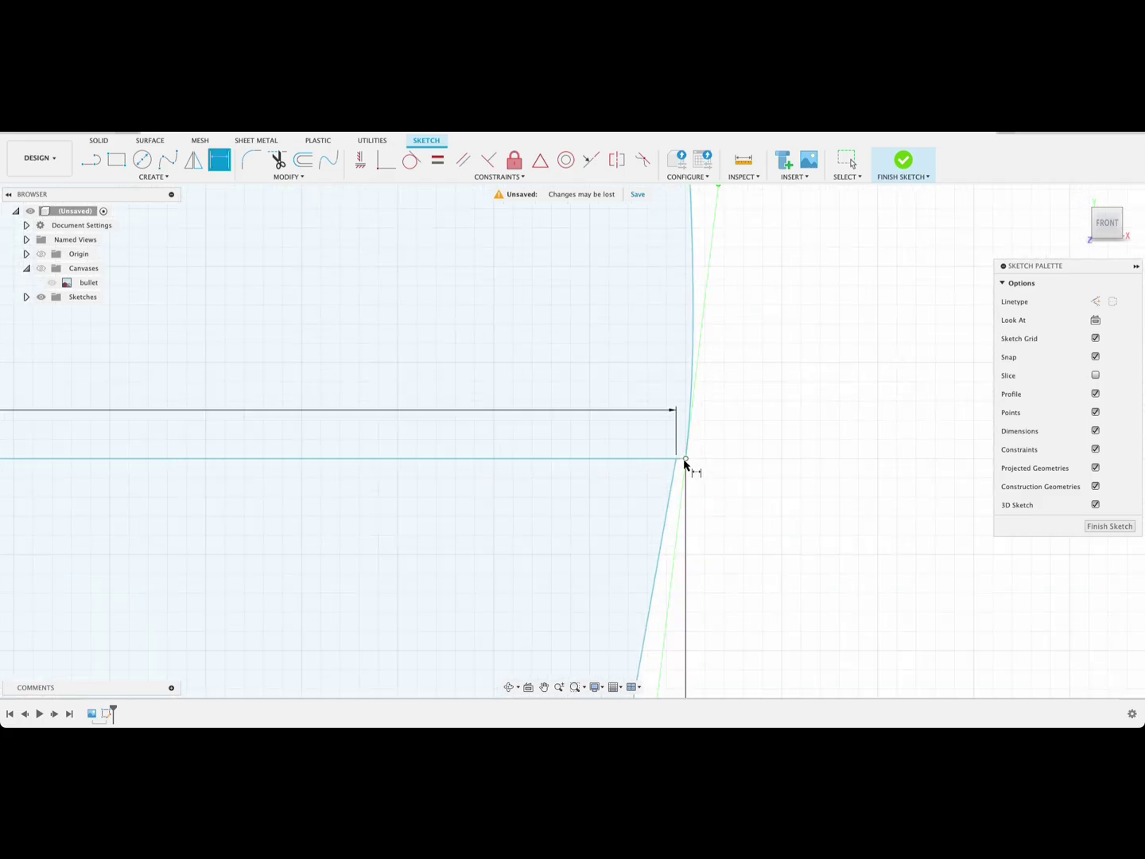
pyautogui.scroll(-3, 678, 455)
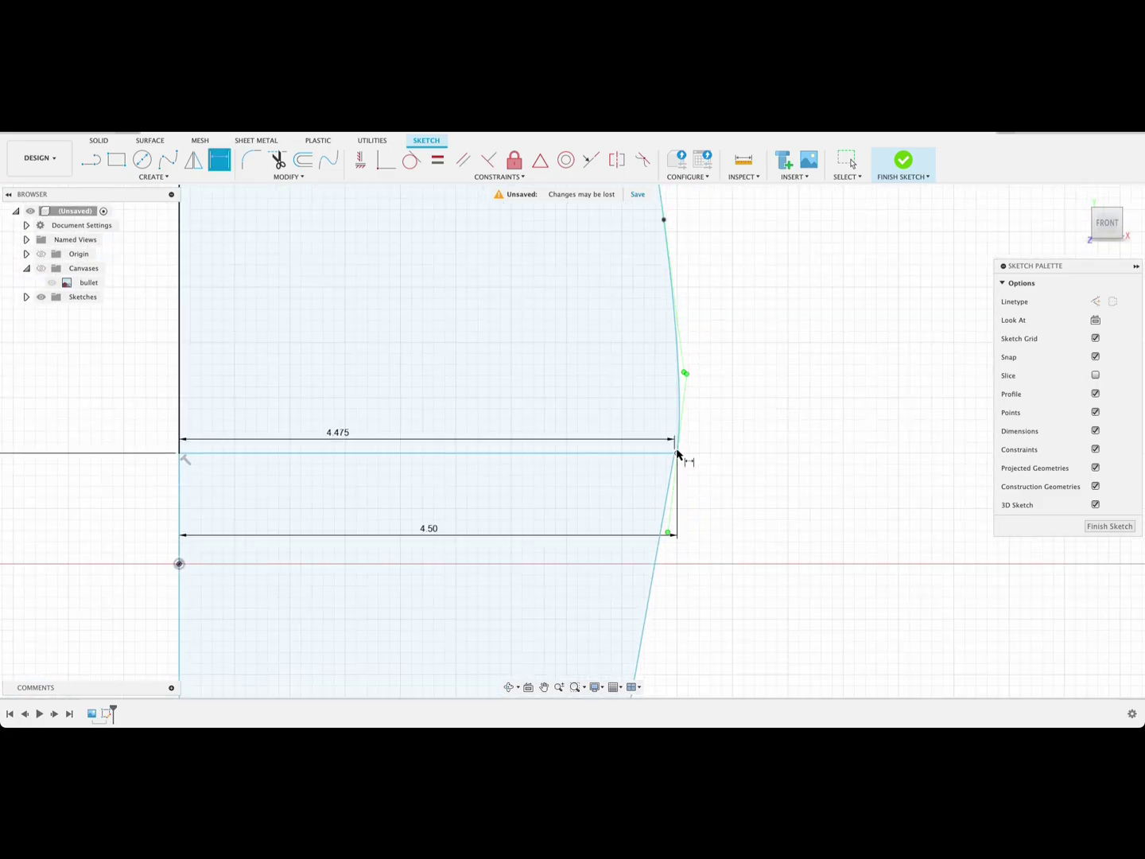
pyautogui.scroll(-4, 678, 455)
pyautogui.moveTo(693, 600); pyautogui.dragTo(695, 545, button='middle')
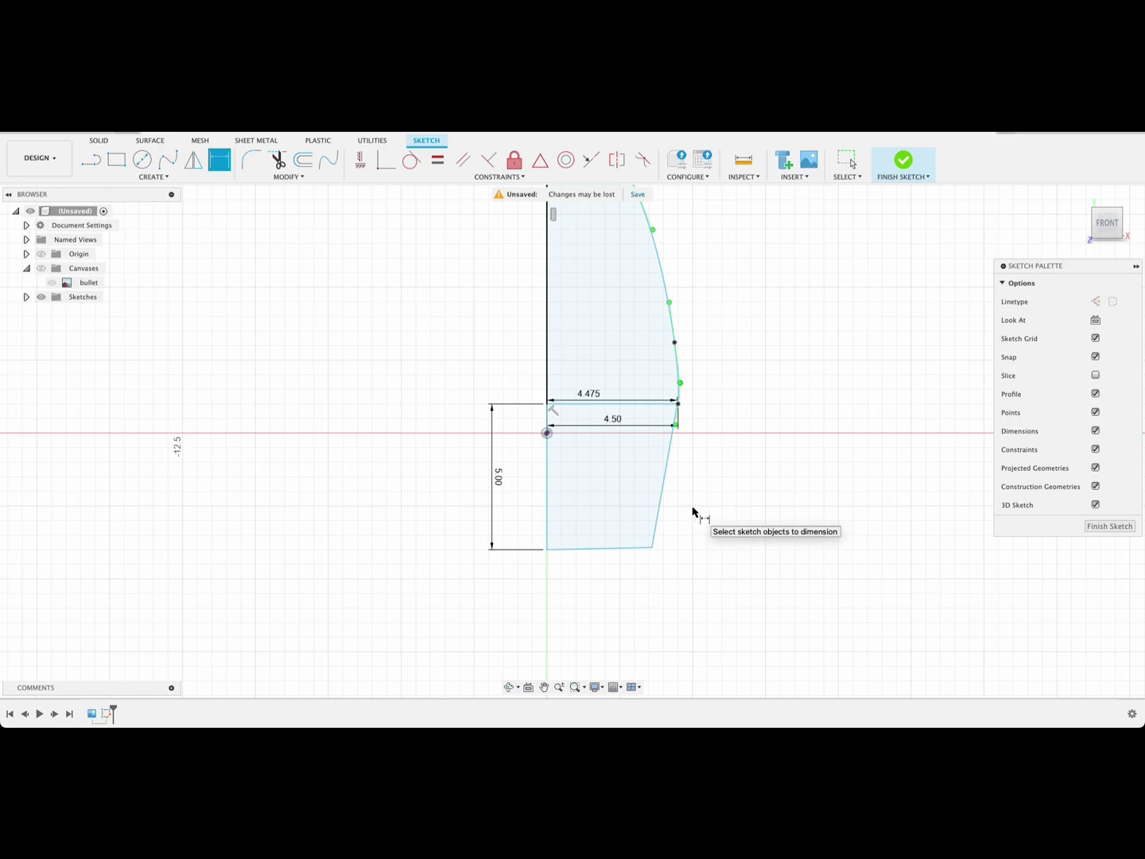
pyautogui.press('Escape')
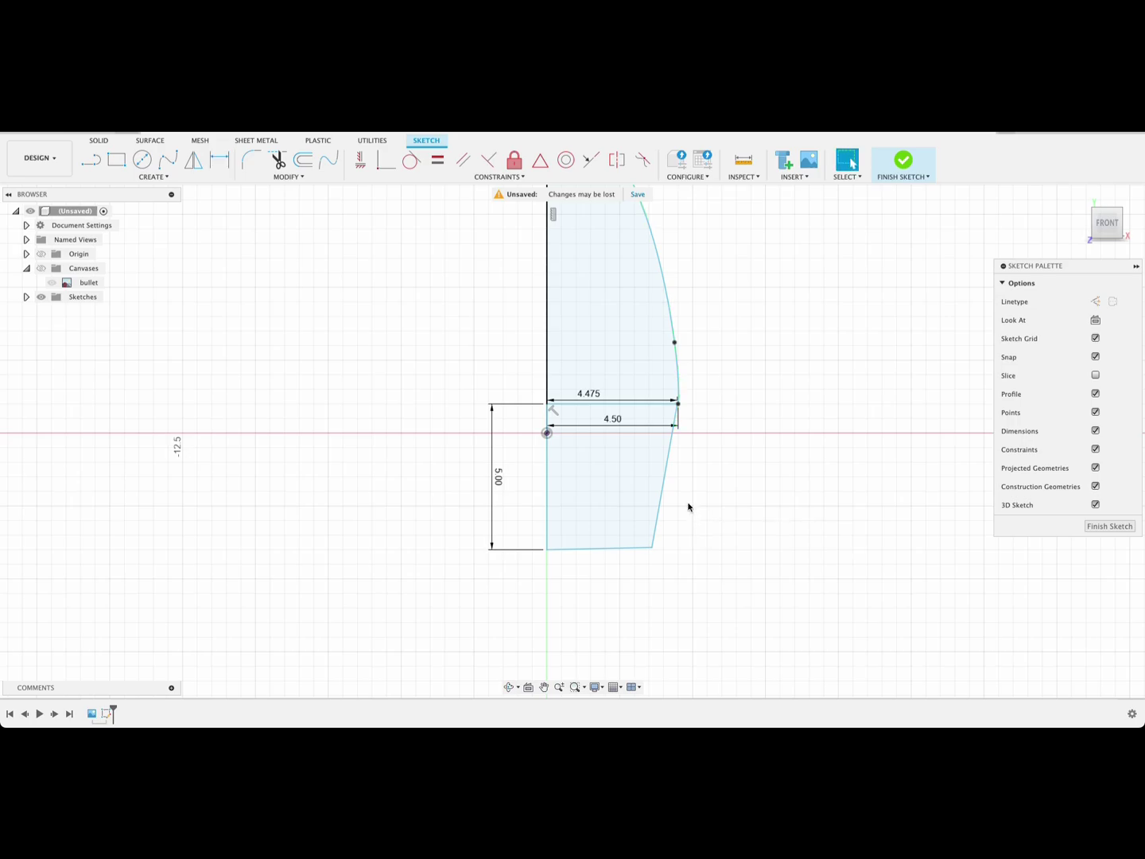
# Constrain the bottom line horizontal and the 5 mm axis line vertical, and try to constrain the base line horizontal
pyautogui.click(362, 159)
pyautogui.click(595, 550)
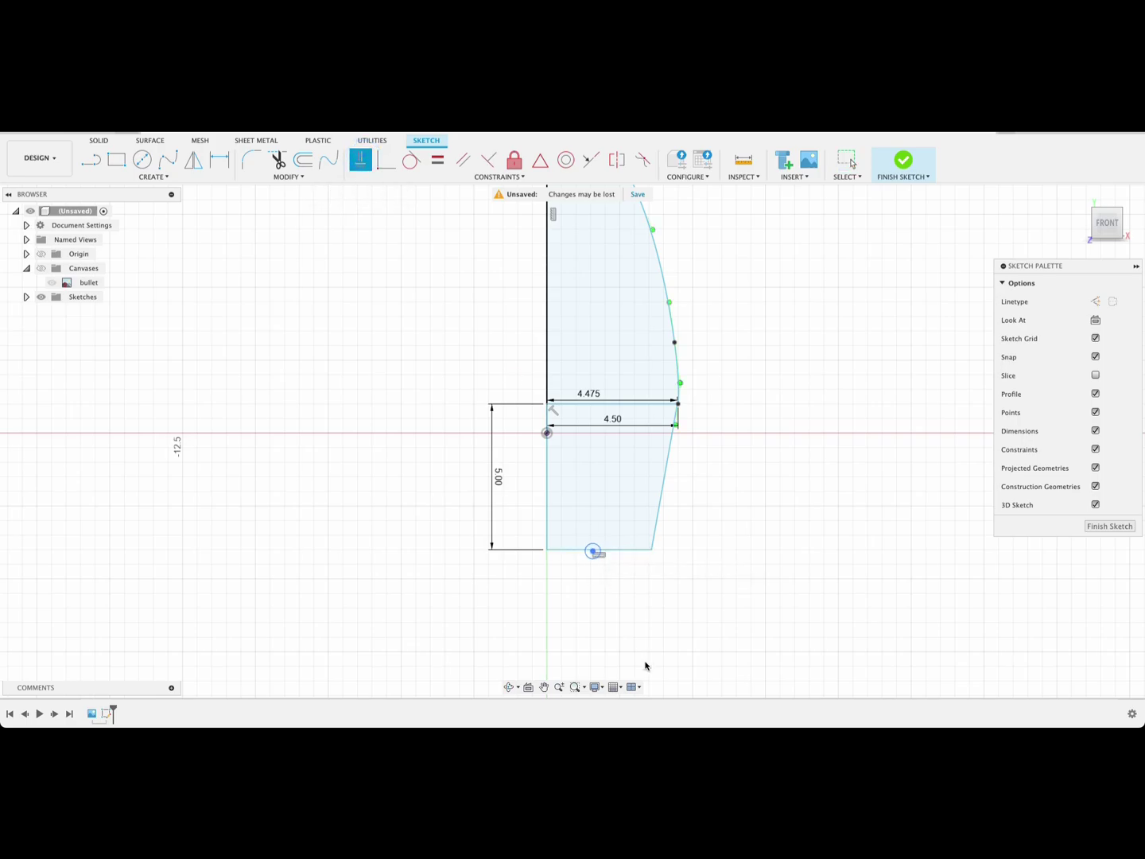
pyautogui.click(548, 512)
pyautogui.click(619, 404)
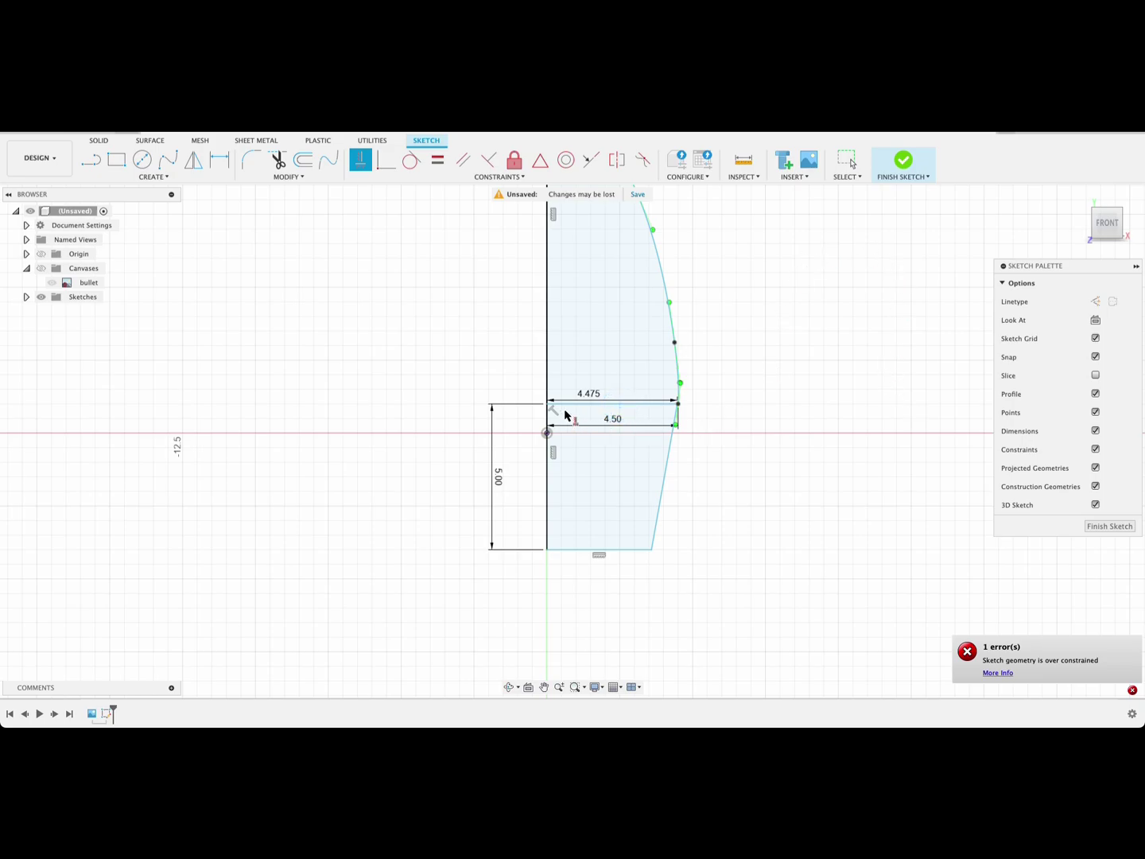
# Apply a Fix constraint to the tip's horizontal base line and to the spline
pyautogui.click(514, 160)
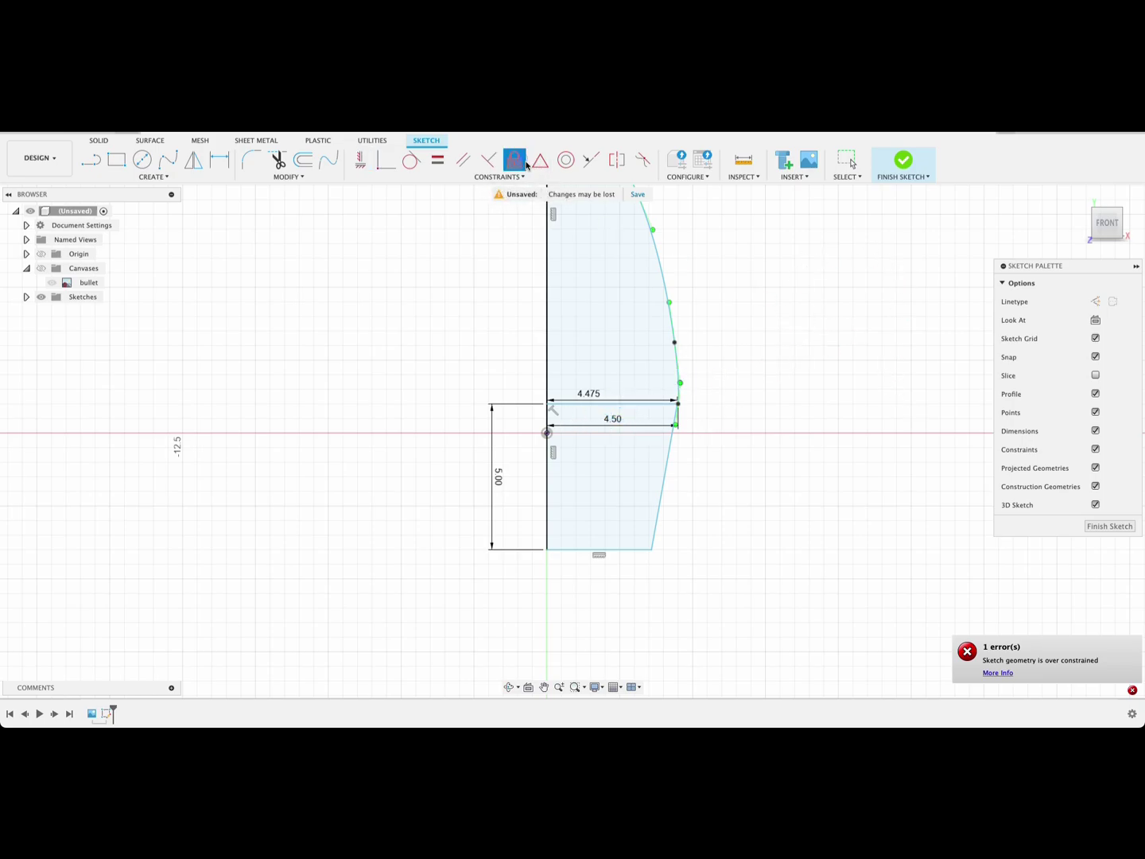
pyautogui.click(672, 405)
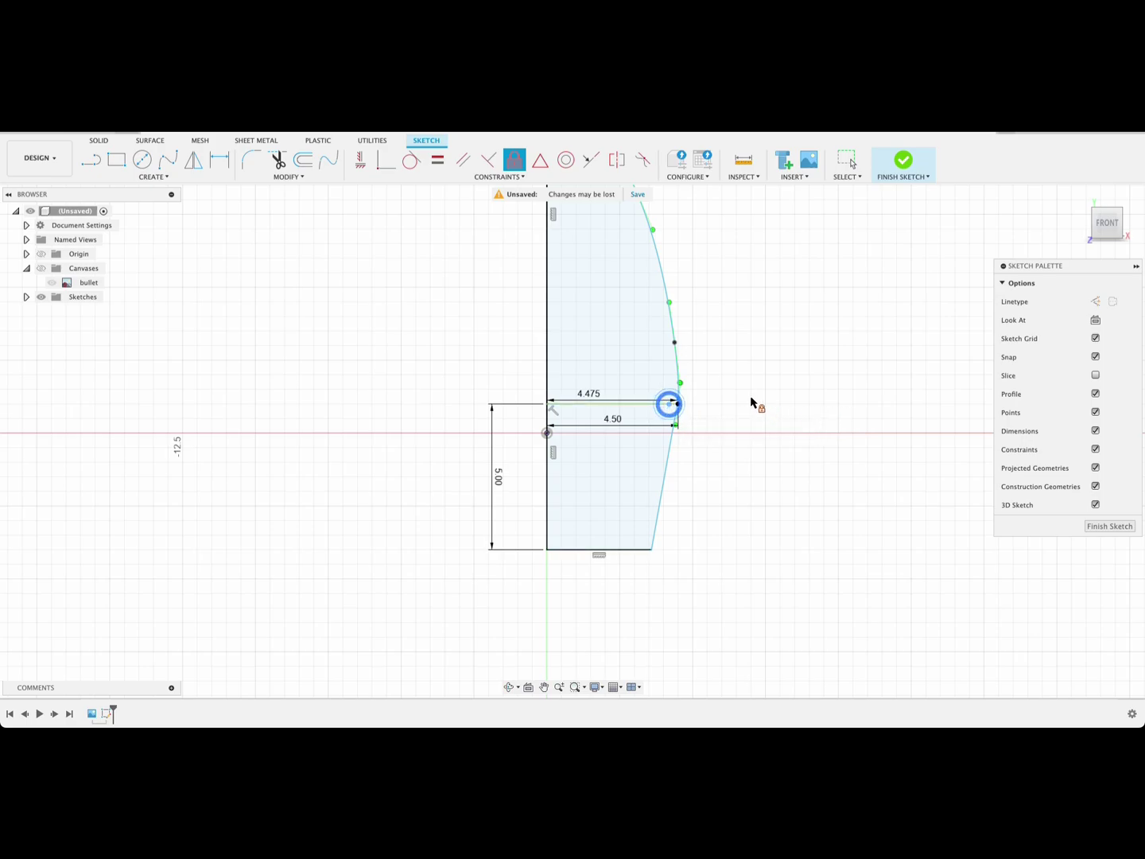
pyautogui.click(680, 390)
pyautogui.press('Escape')
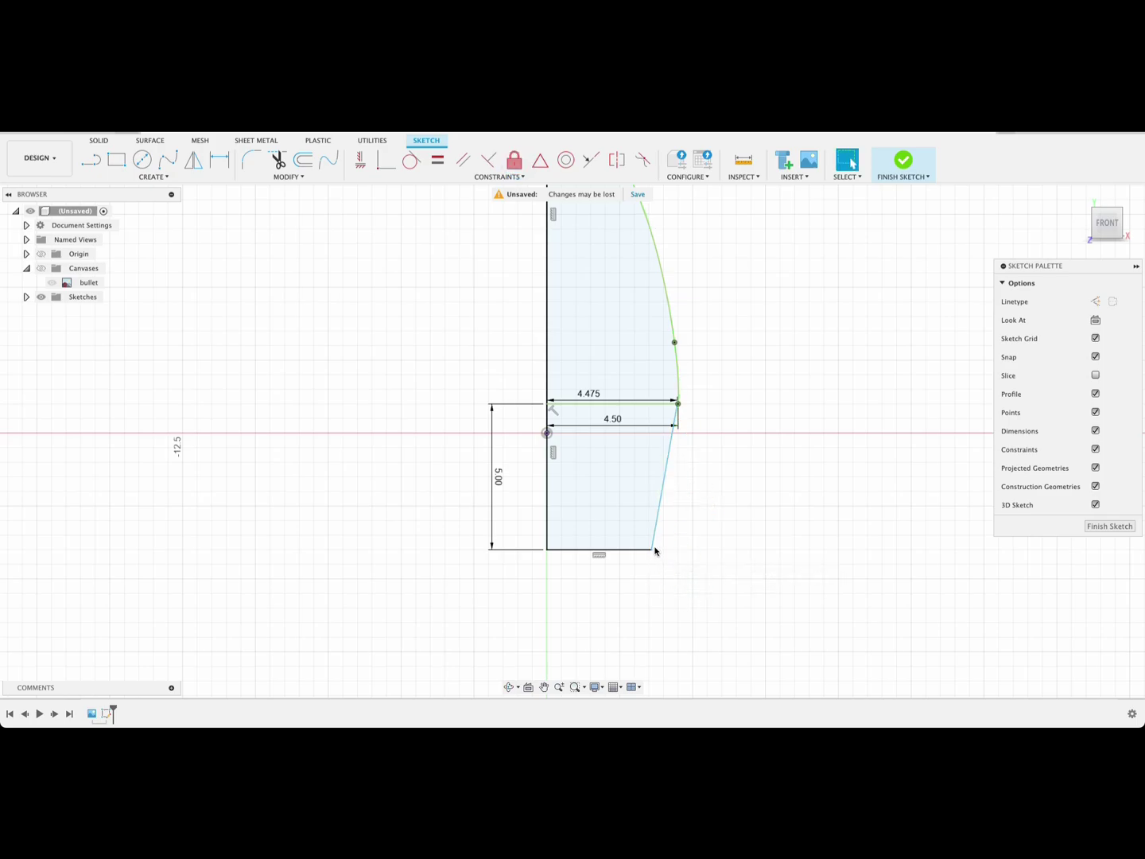
# Move the bottom line's outer end slightly outward and dimension the bottom line's length as 8.85/2 mm
pyautogui.moveTo(651, 552)
pyautogui.mouseDown()
pyautogui.moveTo(844, 529)
pyautogui.moveTo(719, 550)
pyautogui.moveTo(589, 541)
pyautogui.moveTo(767, 545)
pyautogui.moveTo(662, 541)
pyautogui.moveTo(672, 547)
pyautogui.mouseUp()
pyautogui.press('d')
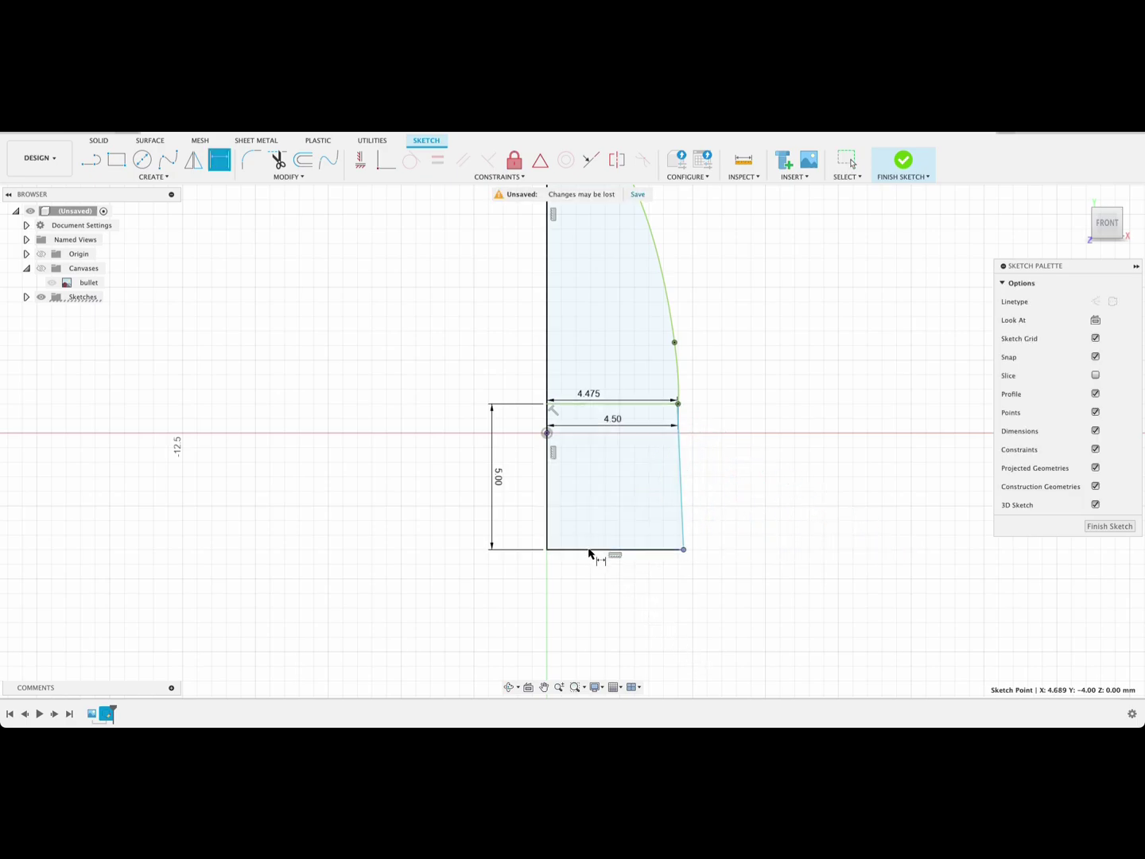
pyautogui.click(593, 549)
pyautogui.click(598, 548)
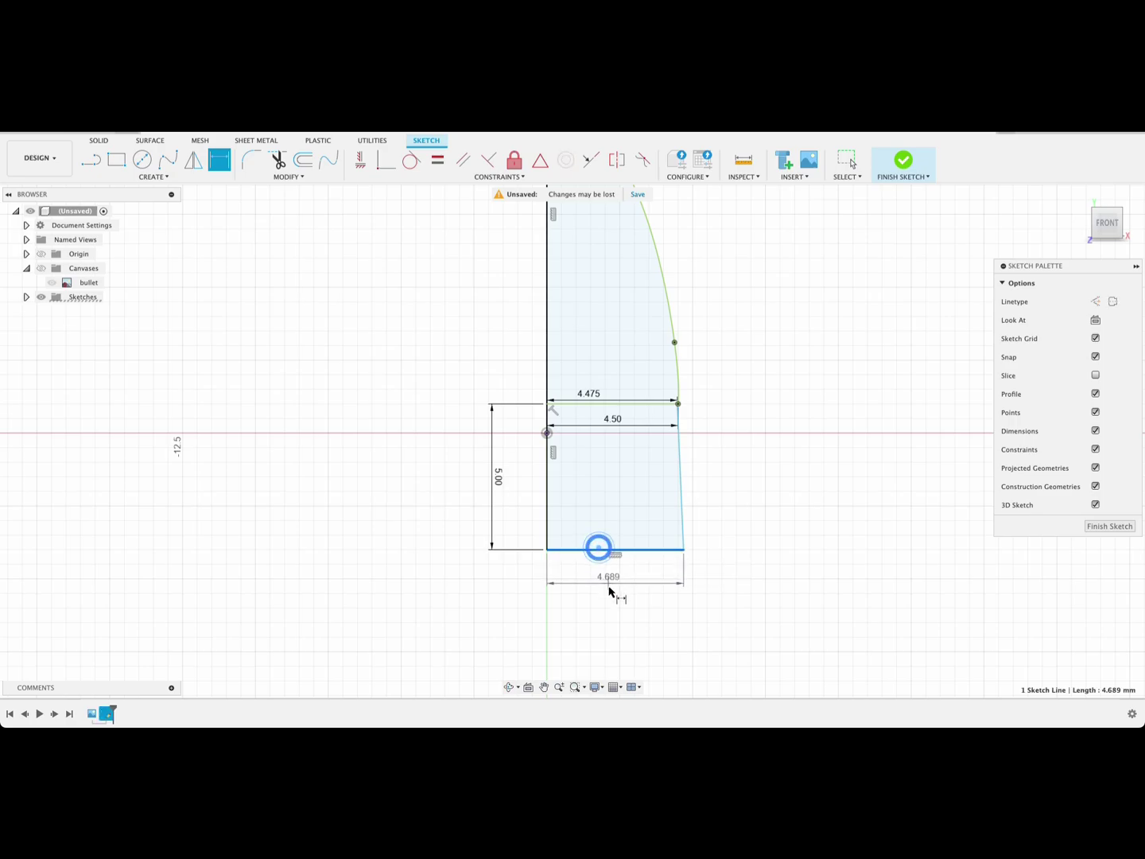
pyautogui.click(611, 590)
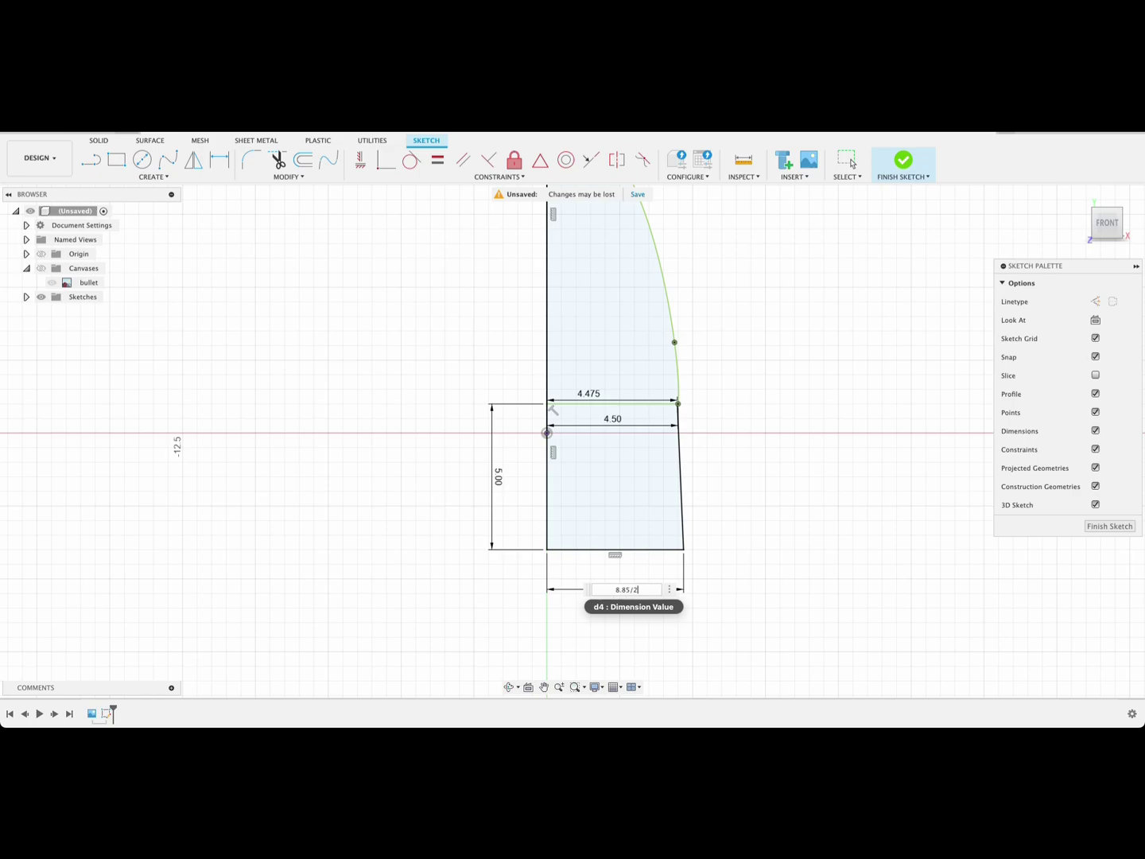
pyautogui.press('Return')
pyautogui.scroll(3, 689, 520)
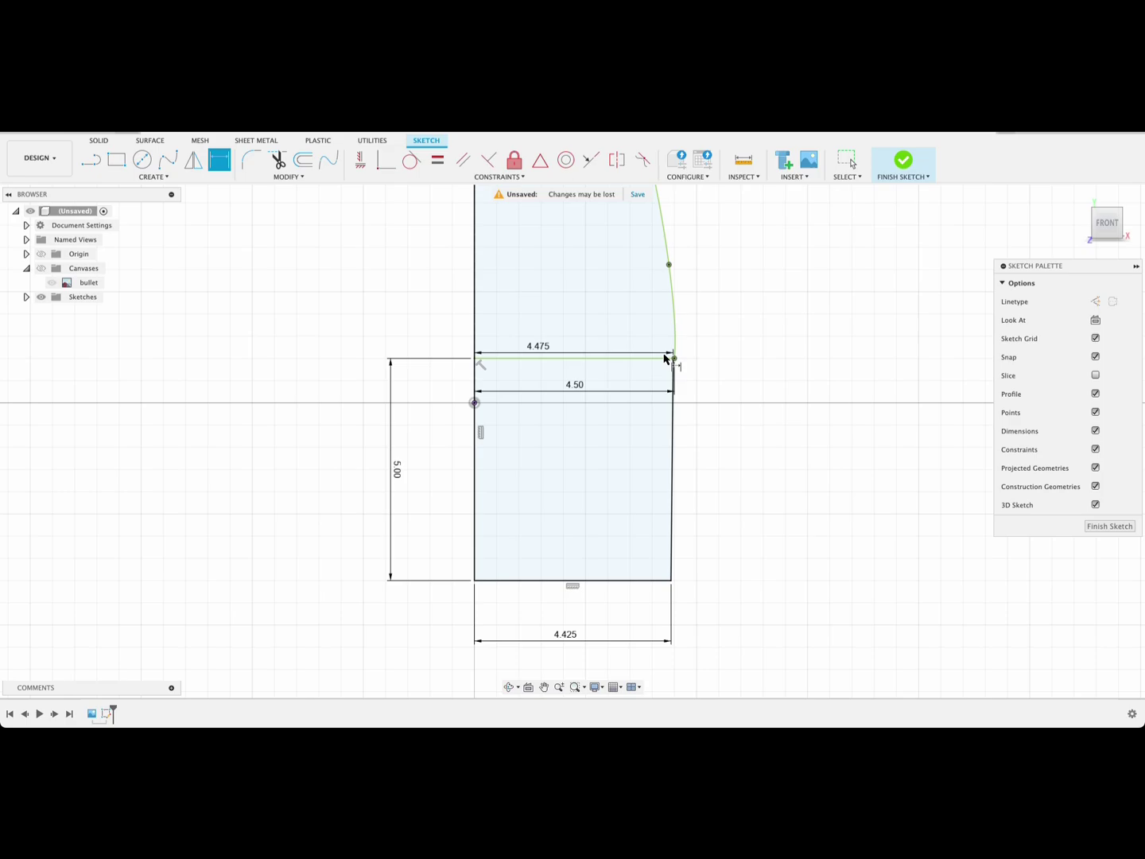
pyautogui.moveTo(751, 340); pyautogui.dragTo(752, 399, button='middle')
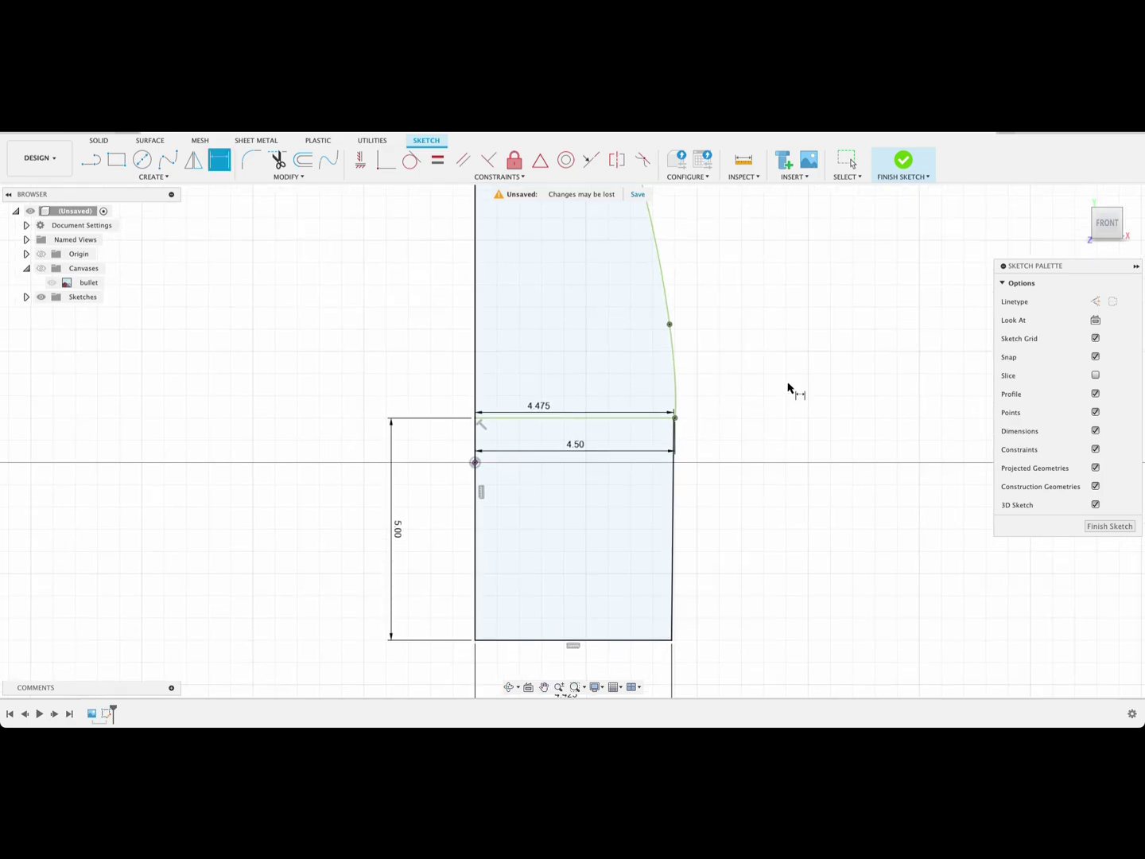
pyautogui.click(674, 465)
pyautogui.click(646, 416)
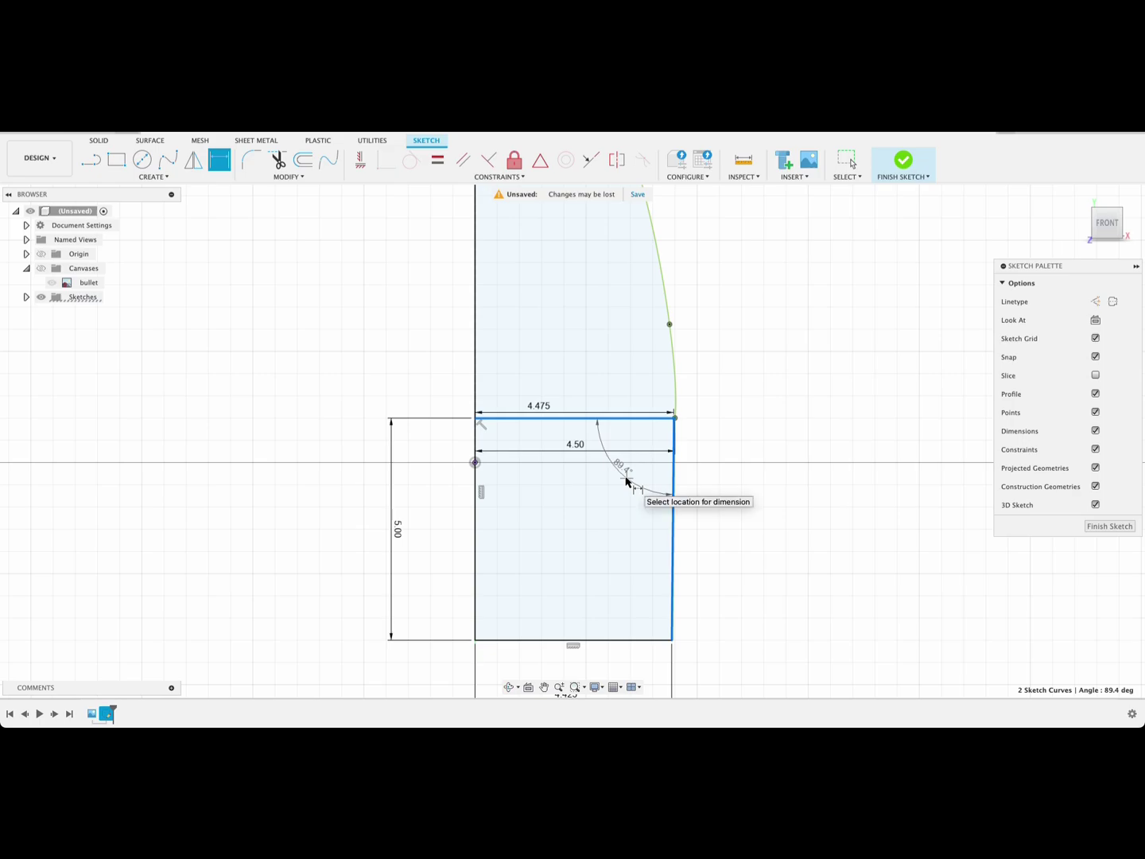
pyautogui.press('Escape')
pyautogui.scroll(-5, 750, 506)
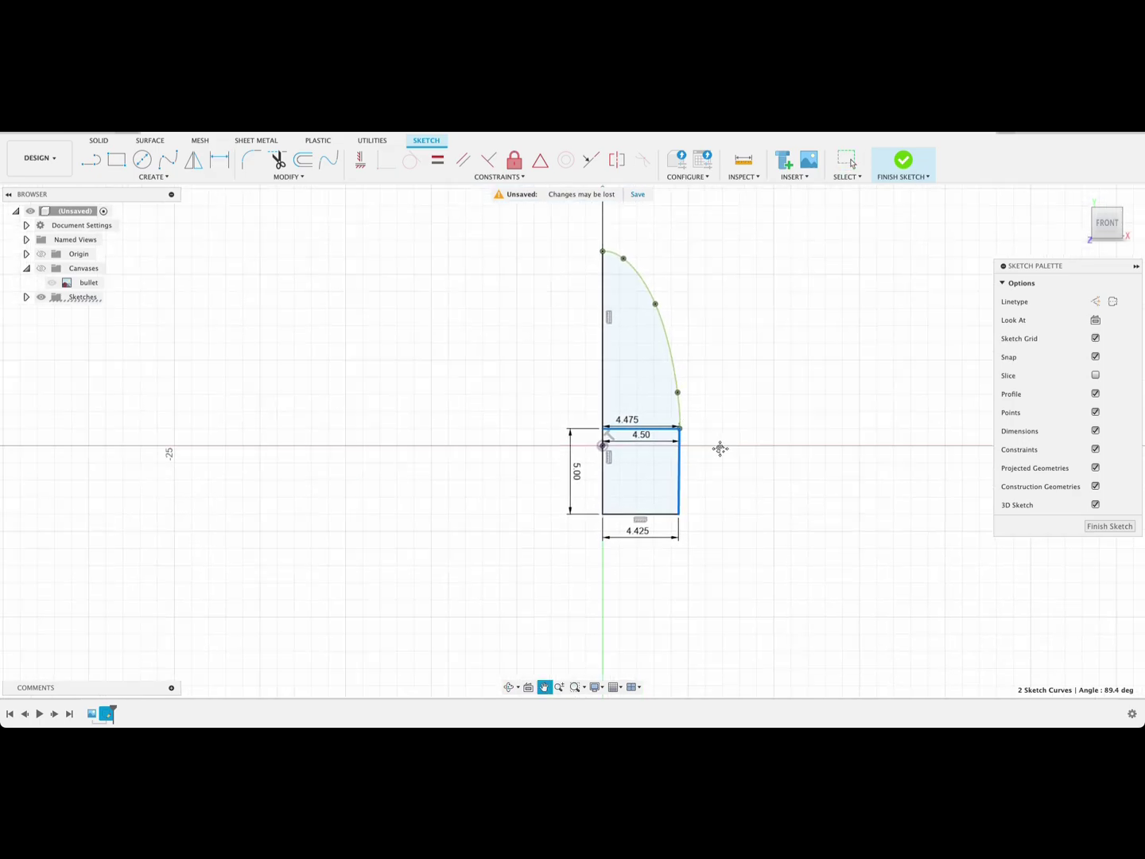
pyautogui.click(669, 438)
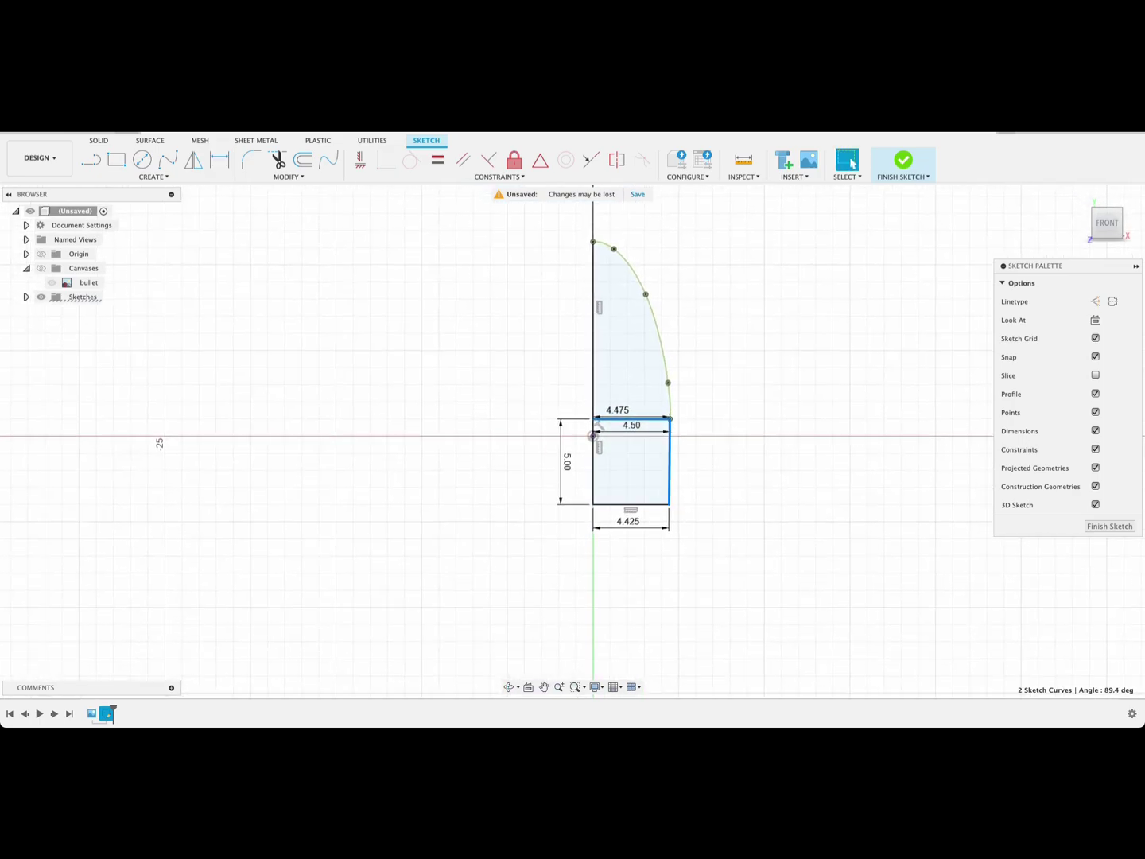
# Finish the sketch and revolve the tip and lower body profiles 360° around the dashed vertical axis as a new body
pyautogui.click(1107, 526)
pyautogui.click(965, 540)
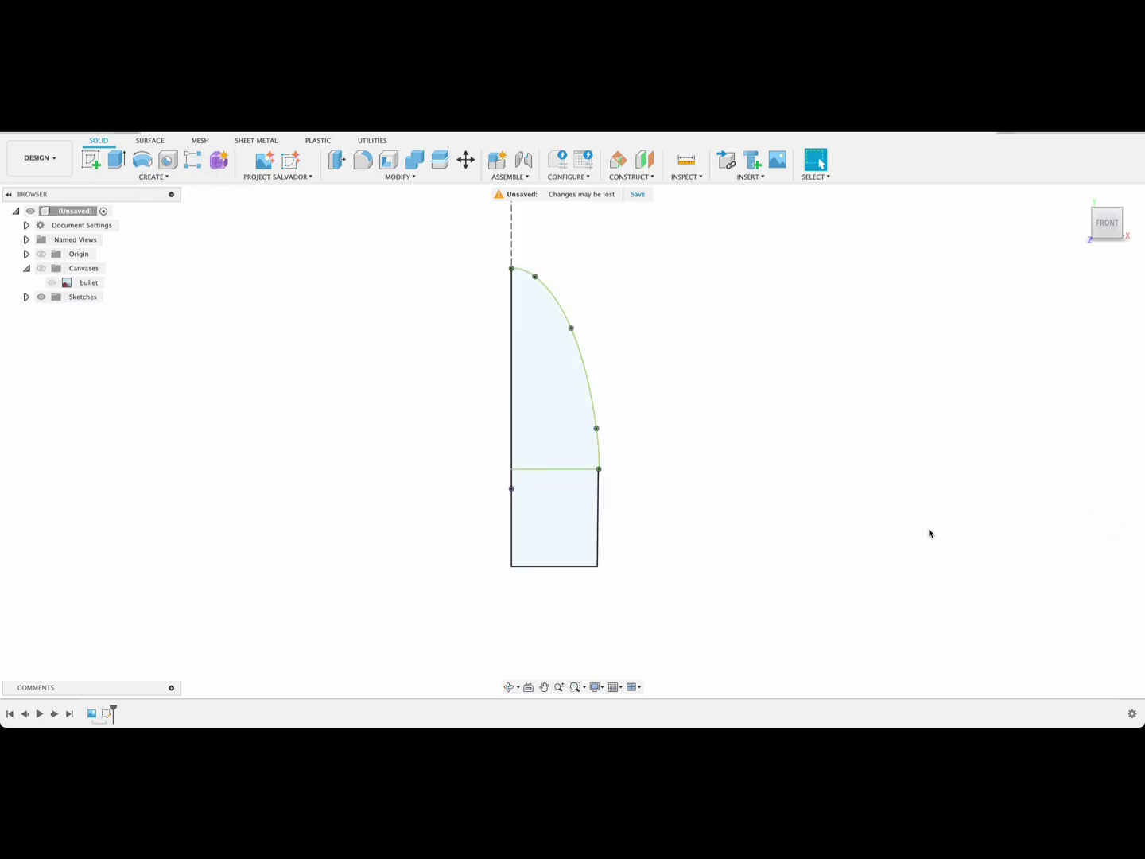
pyautogui.click(144, 160)
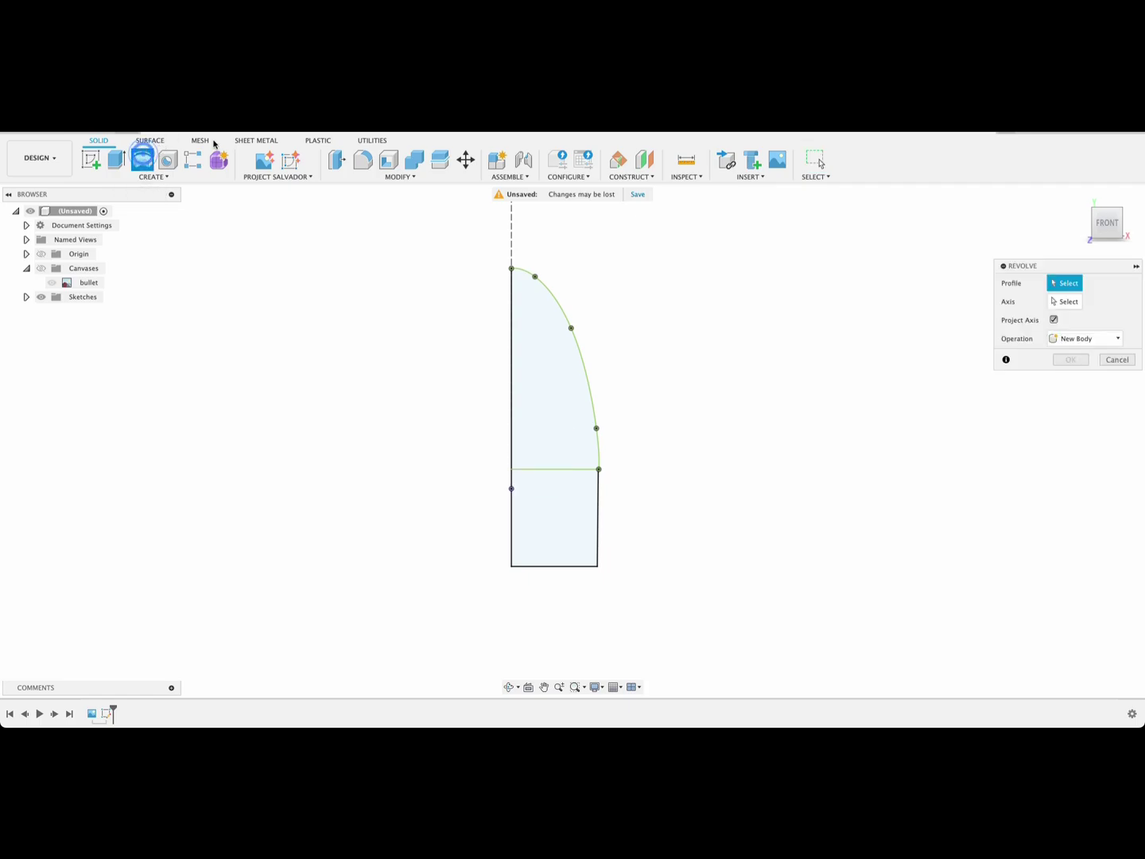
pyautogui.click(559, 421)
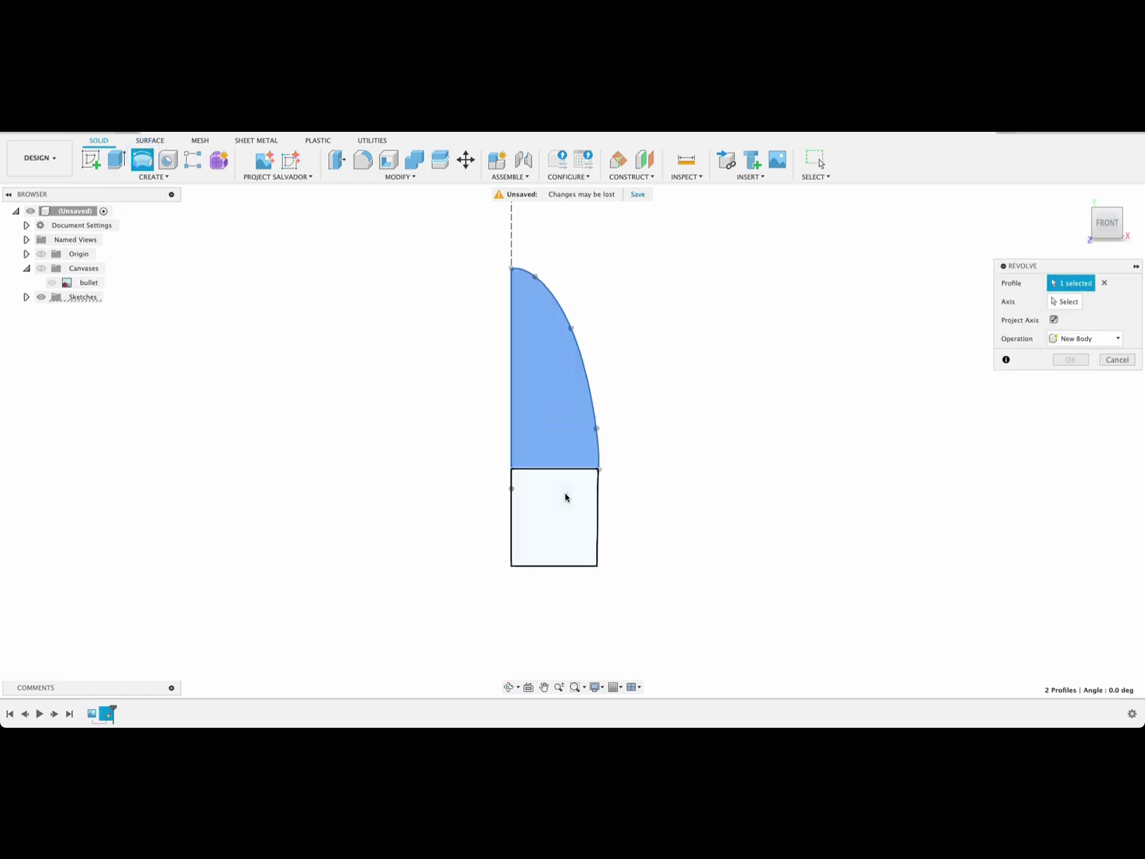
pyautogui.click(567, 495)
pyautogui.click(1069, 302)
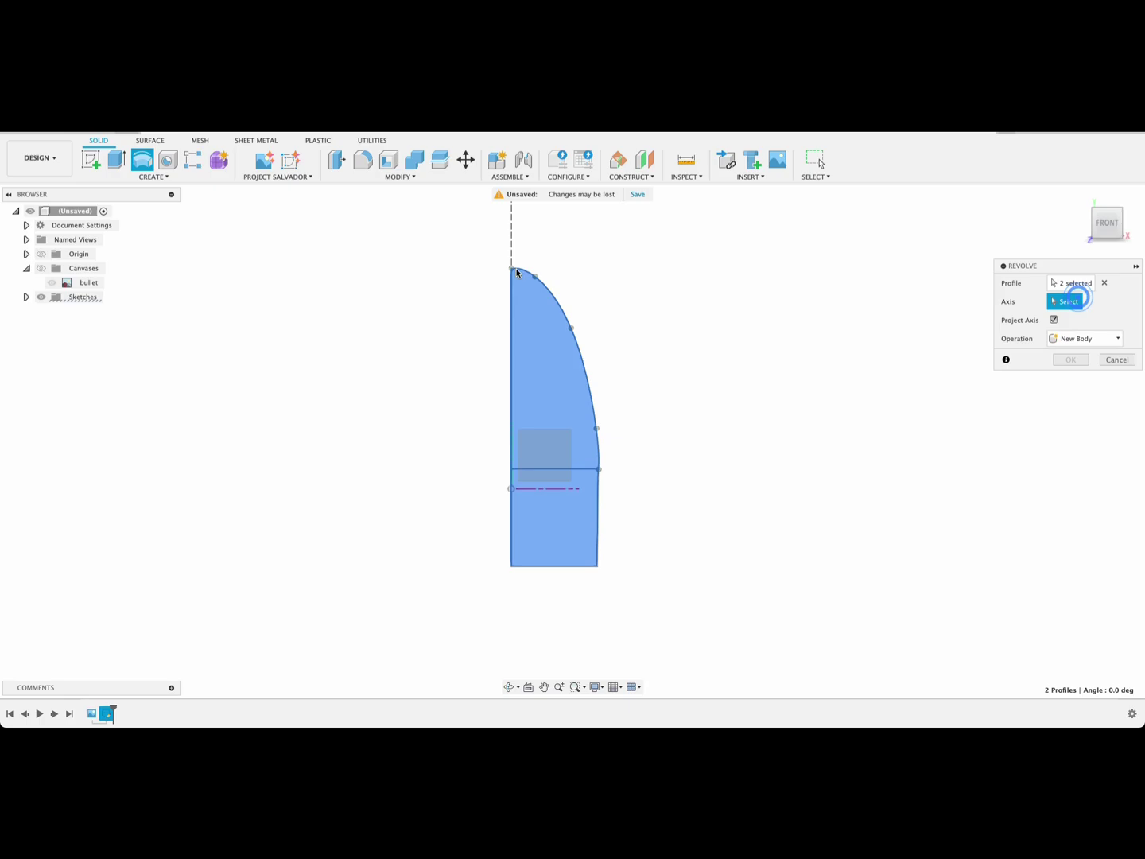
pyautogui.click(513, 253)
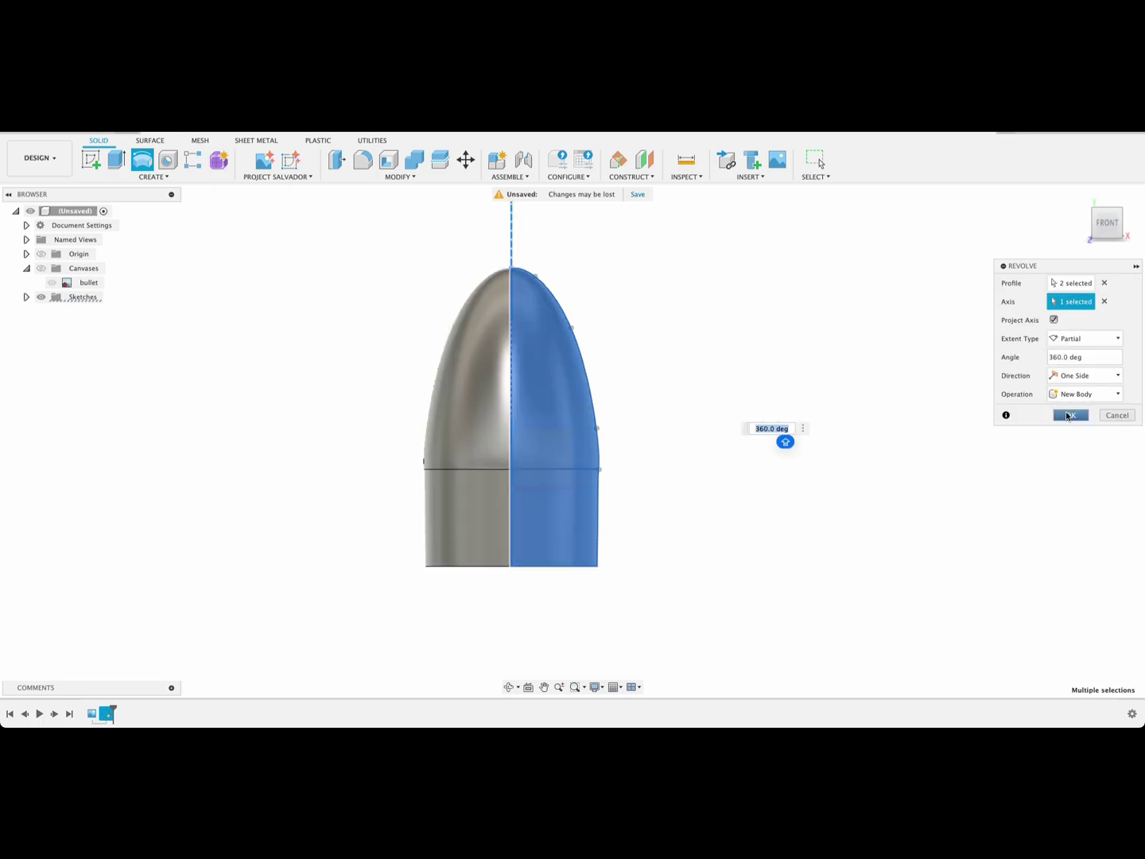
pyautogui.click(1063, 415)
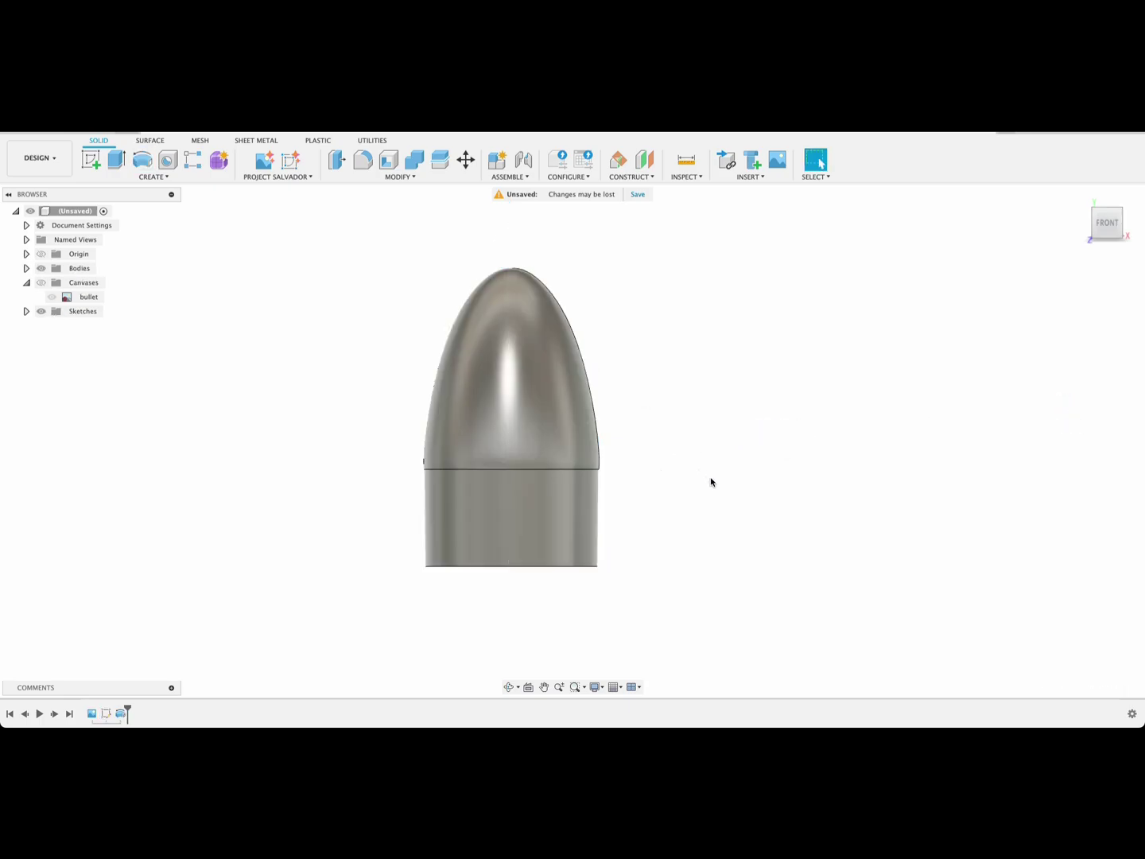
pyautogui.keyDown('shift'); pyautogui.moveTo(711, 481); pyautogui.dragTo(726, 444, button='middle'); pyautogui.keyUp('shift')
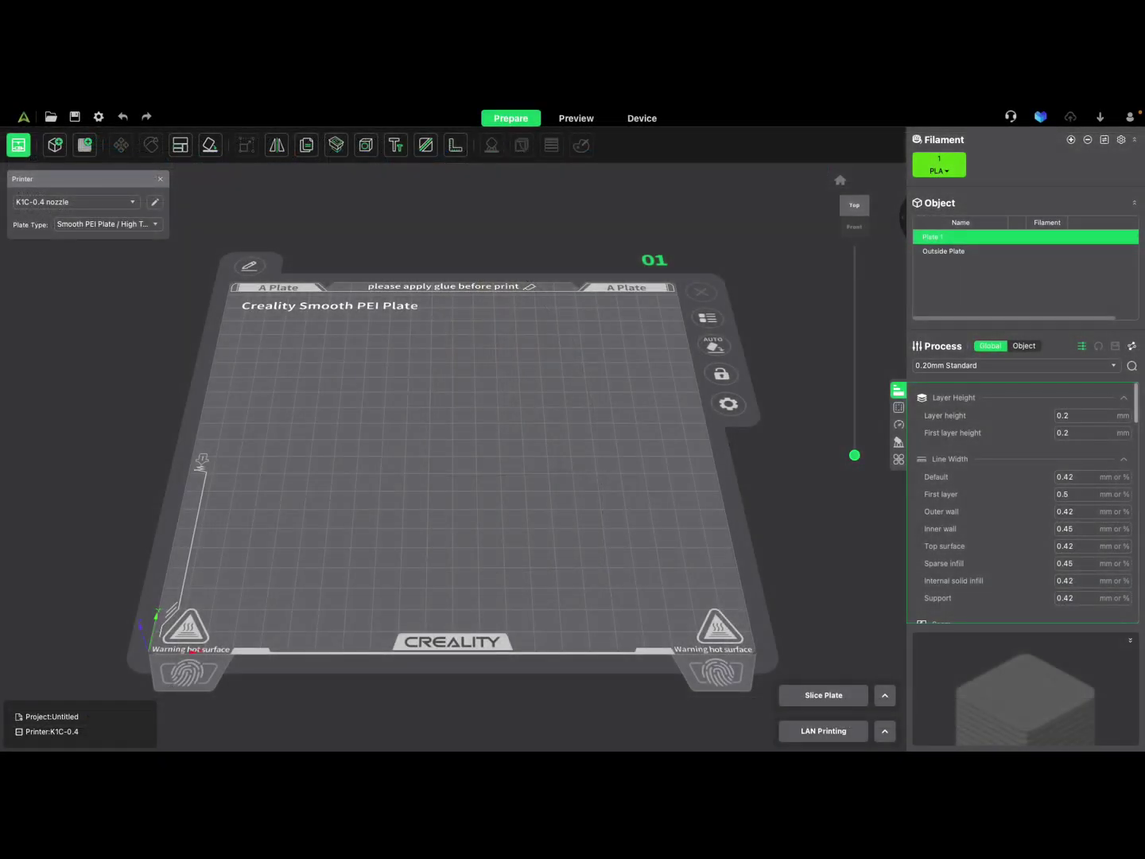
# Switch to the Creality slicer, add BULLET.stl to the plate and stand it on its flat base
pyautogui.moveTo(469, 537); pyautogui.dragTo(442, 493)
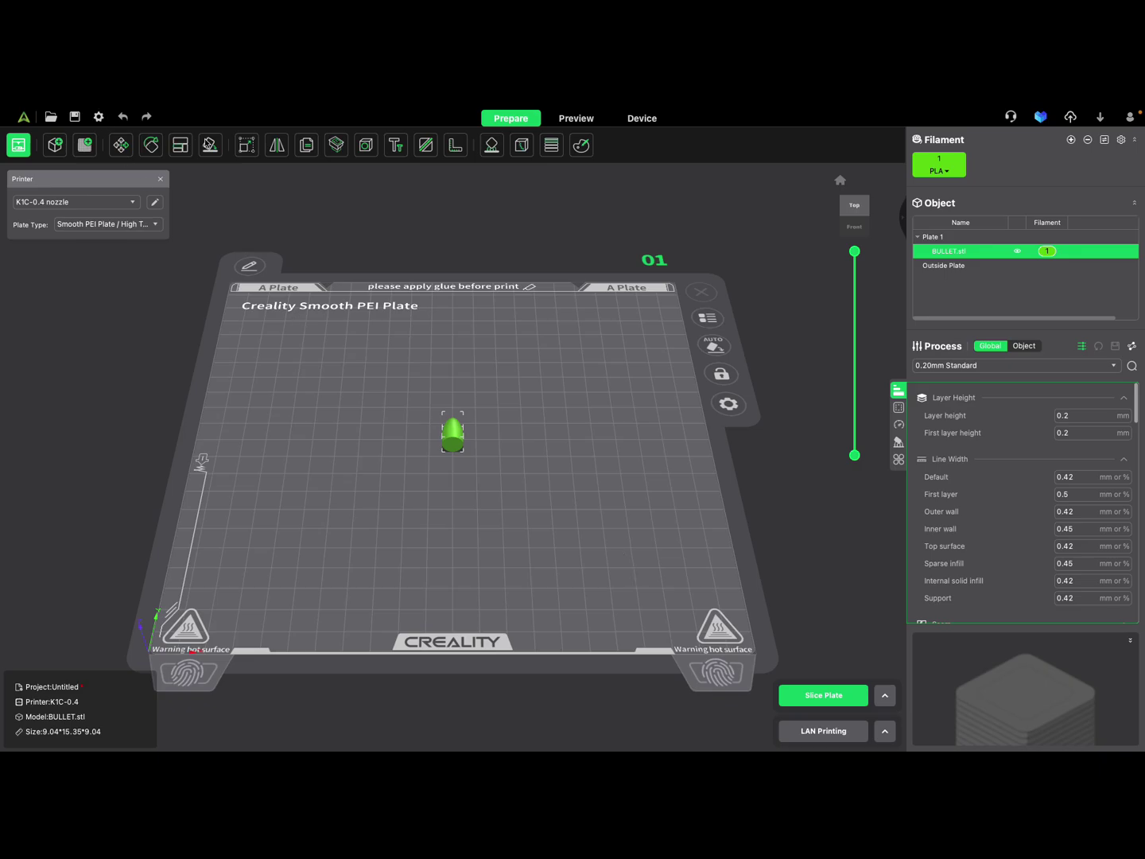
pyautogui.click(211, 145)
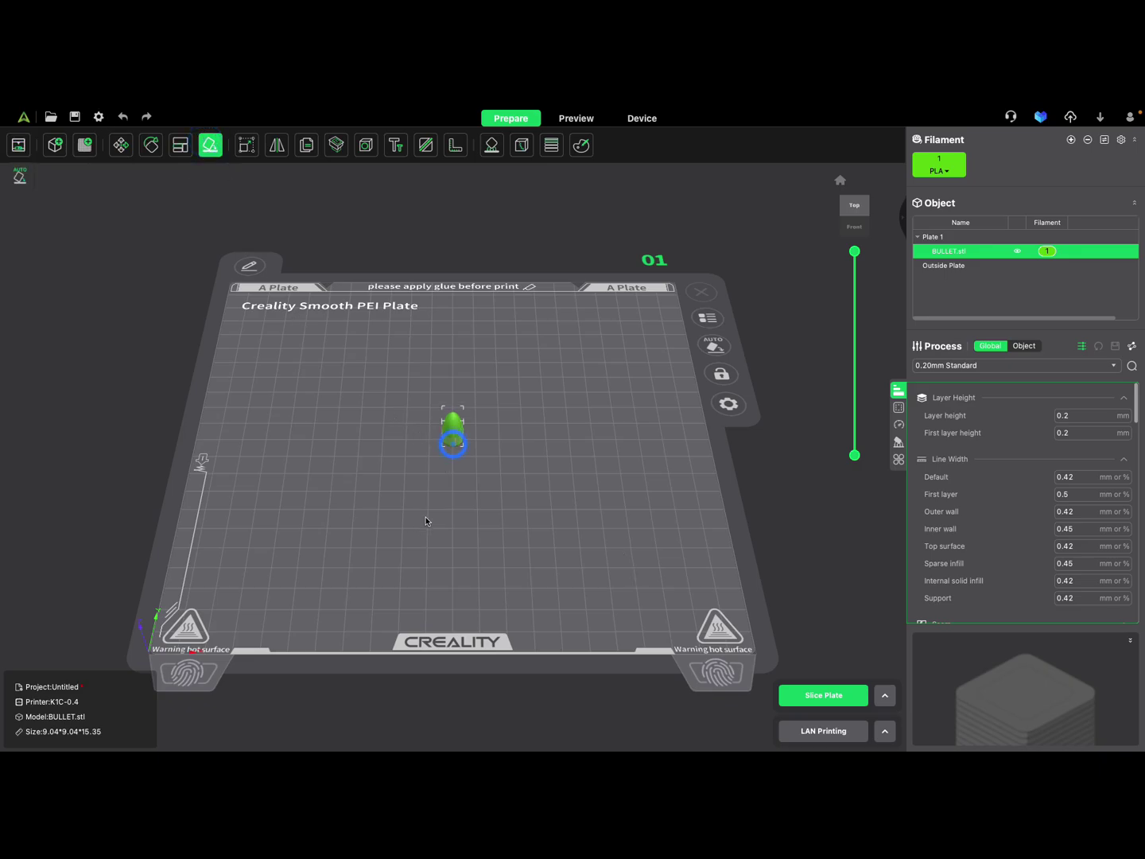
pyautogui.scroll(-2, 427, 520)
pyautogui.scroll(6, 497, 444)
pyautogui.moveTo(554, 348)
pyautogui.mouseDown()
pyautogui.moveTo(281, 362)
pyautogui.moveTo(248, 382)
pyautogui.moveTo(540, 342)
pyautogui.mouseUp()
pyautogui.scroll(4, 526, 344)
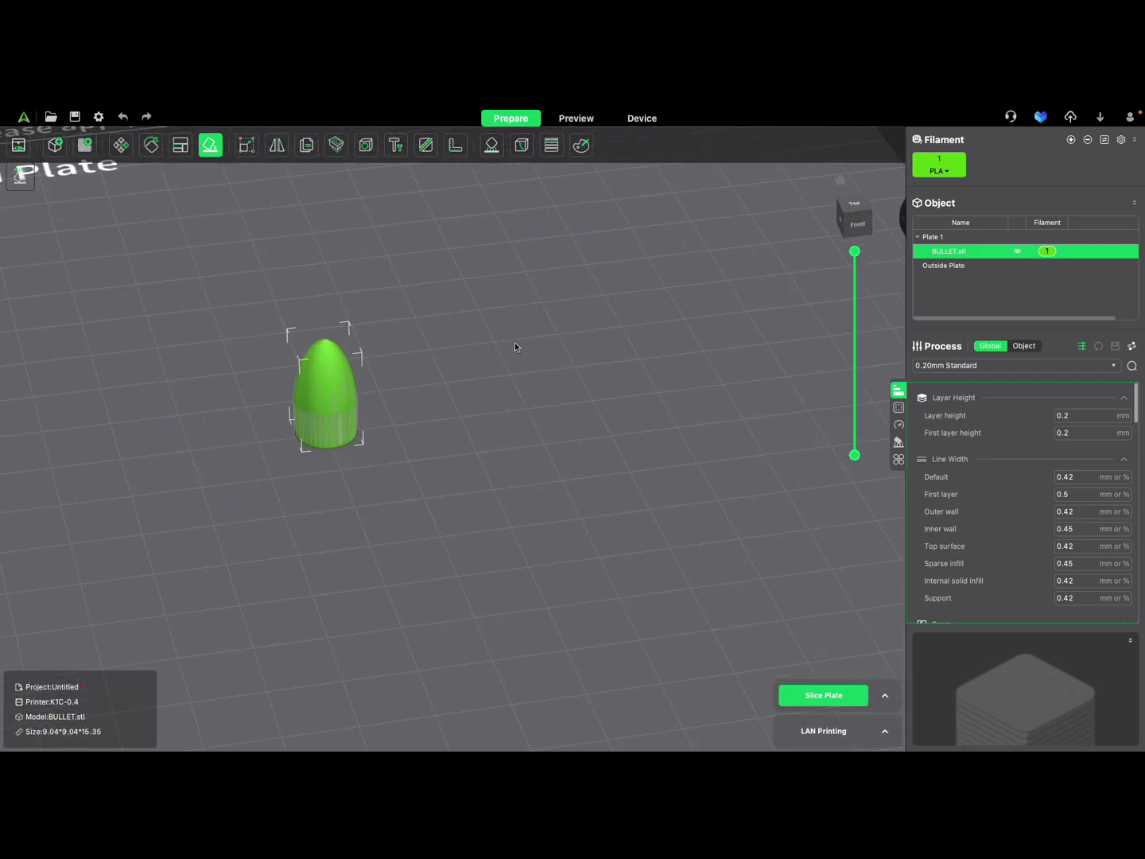
pyautogui.press('0')
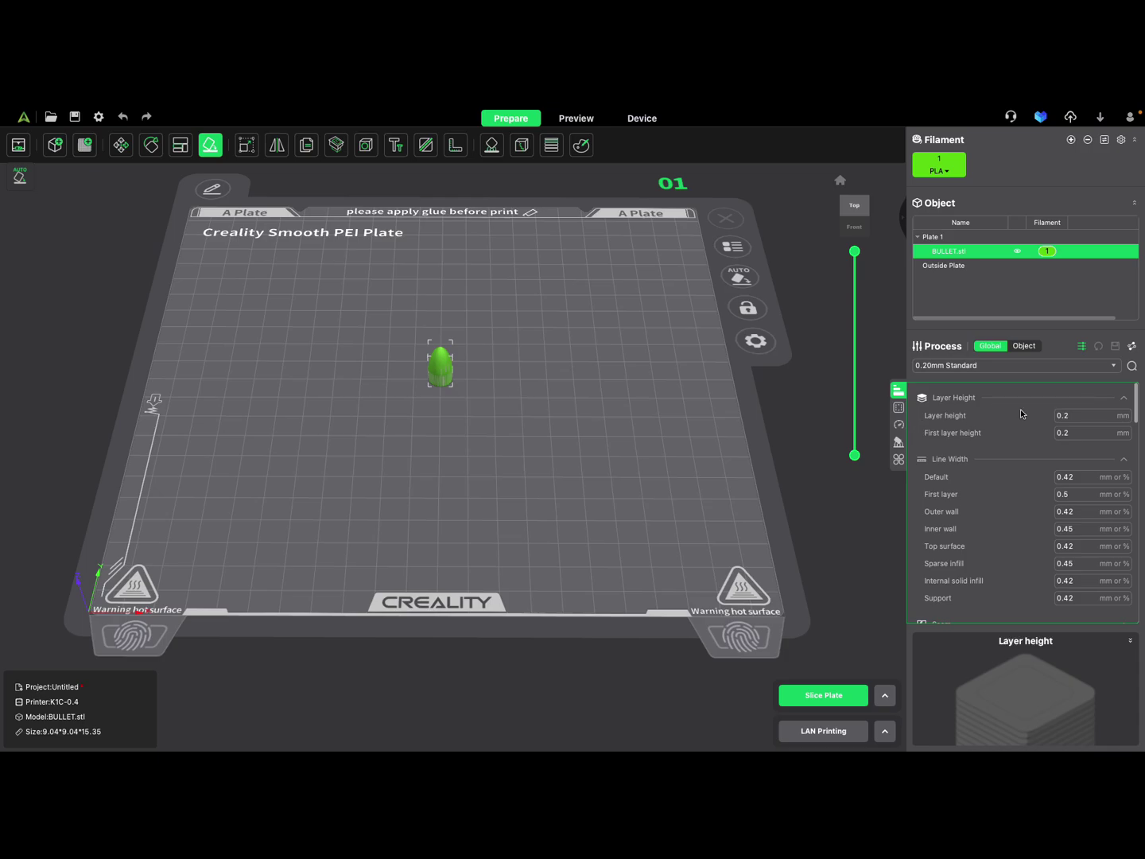
# Set the sparse infill density to 25% and slice the plate with supports disabled
pyautogui.click(899, 406)
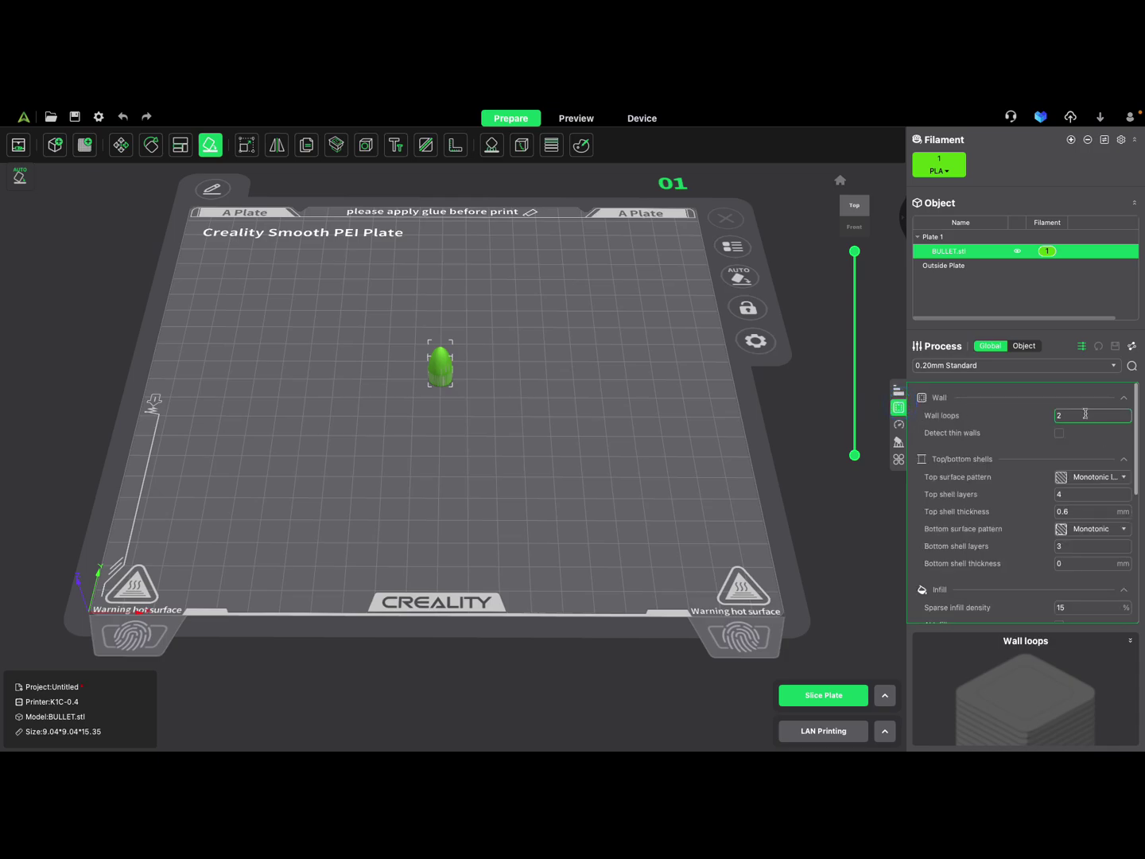
pyautogui.scroll(-4, 1054, 453)
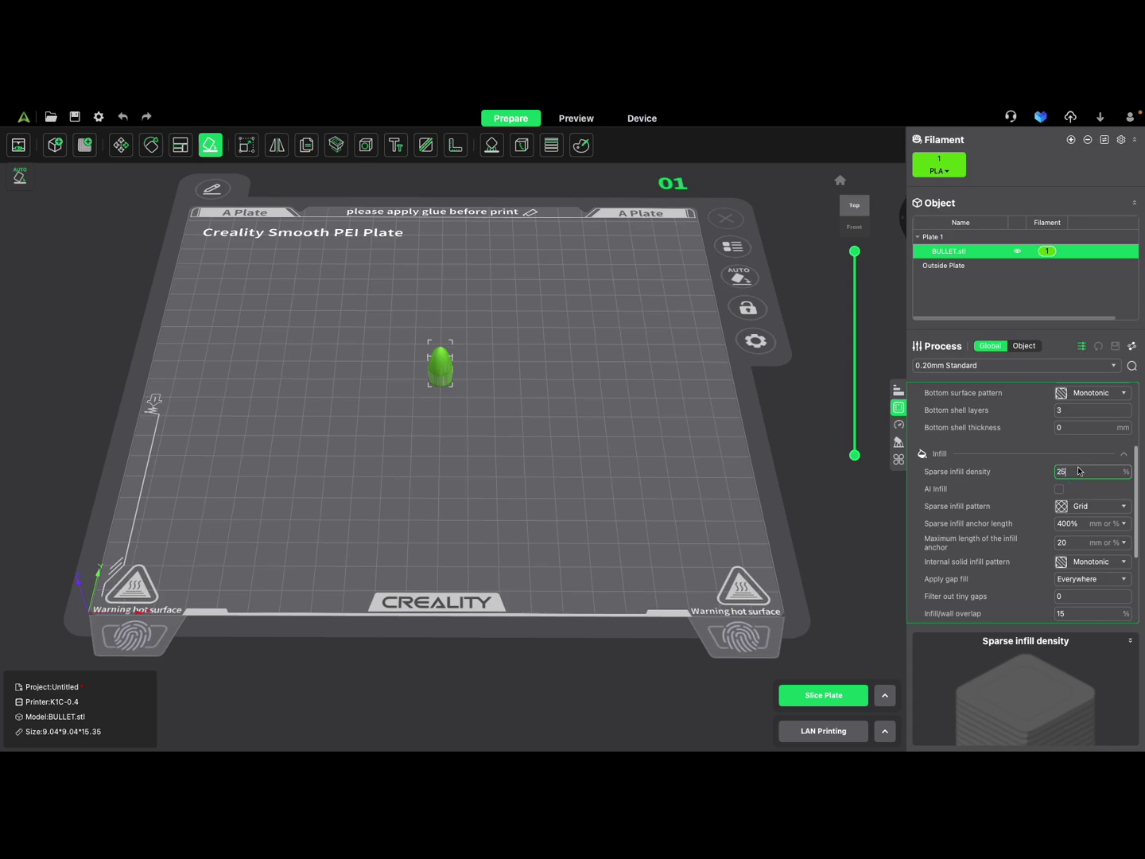
pyautogui.press('Return')
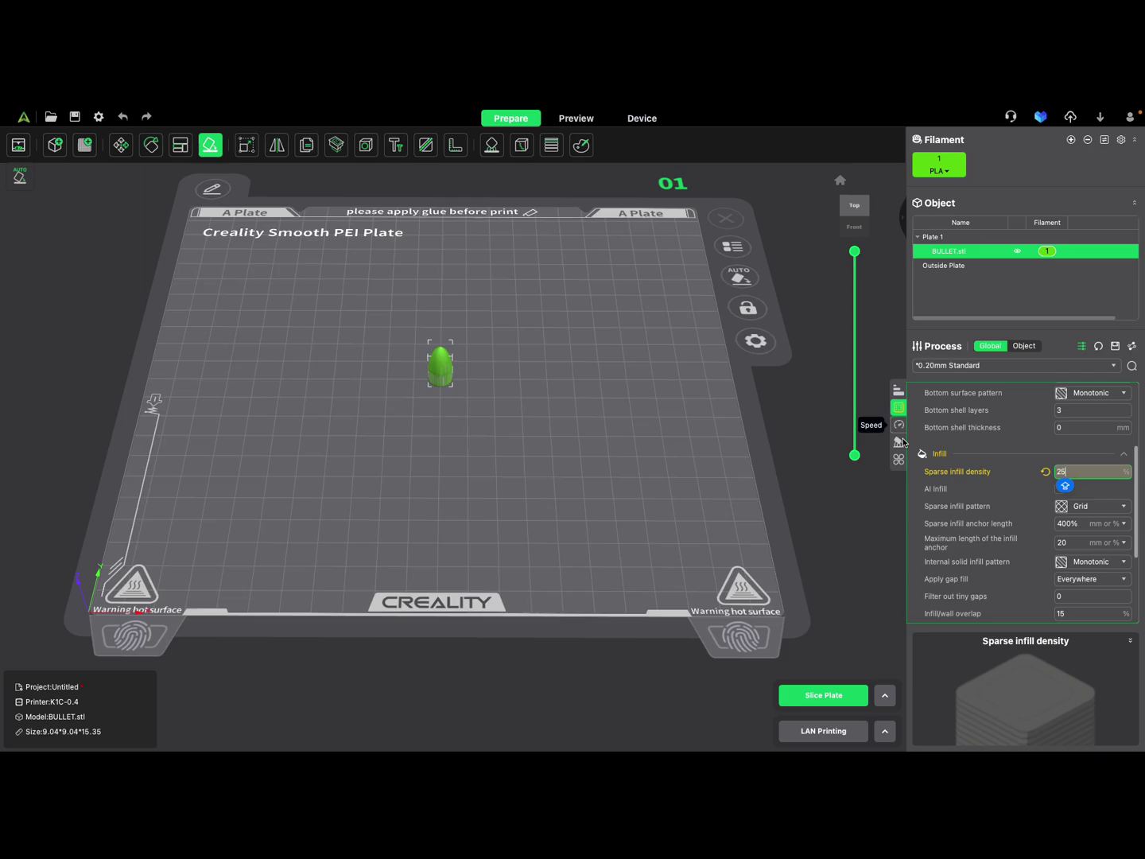
pyautogui.click(898, 443)
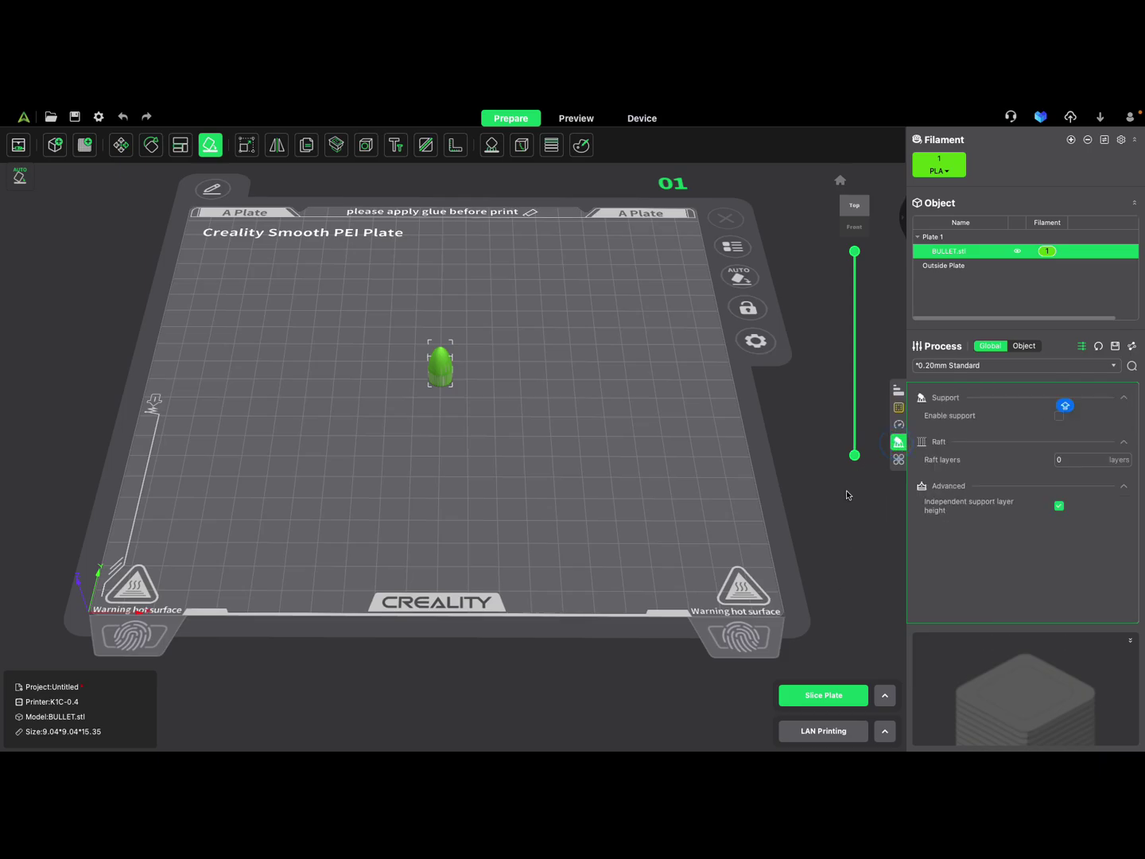
pyautogui.click(826, 699)
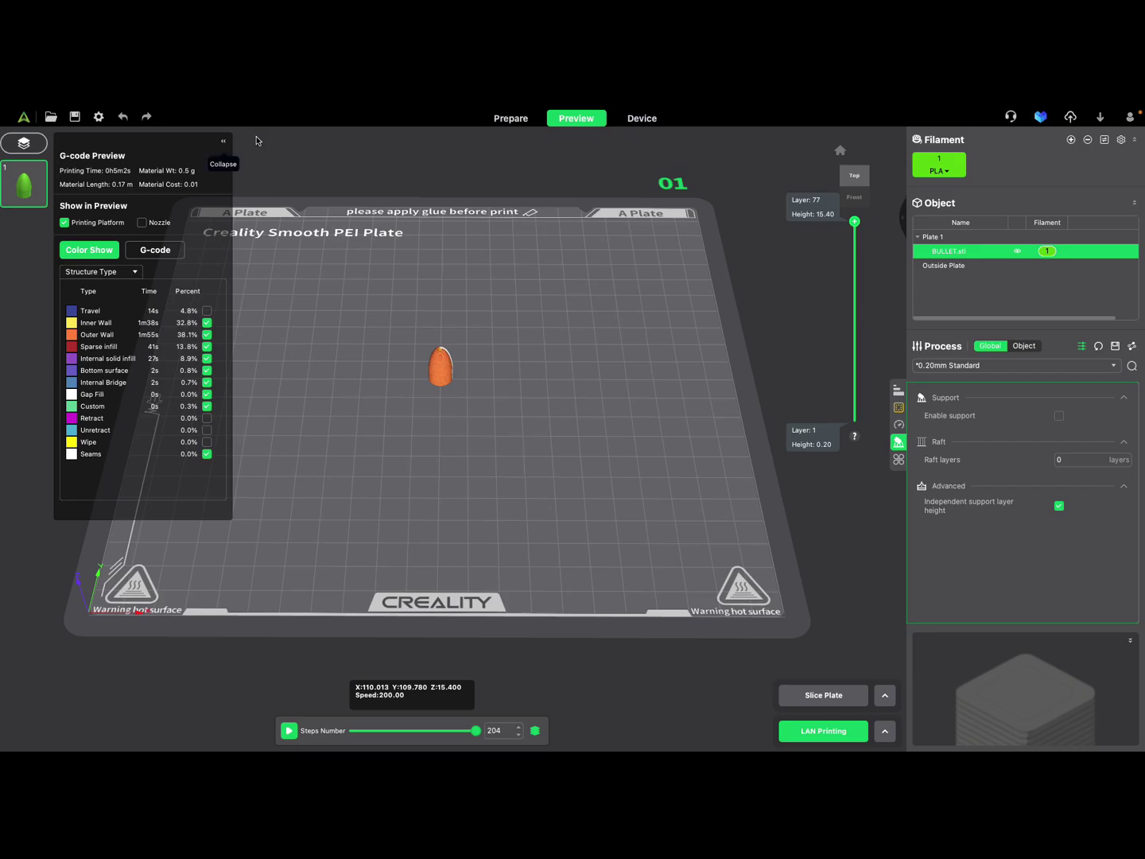
# Return to plate preparation, paste four copies of the bullet and slice the plate again
pyautogui.click(513, 119)
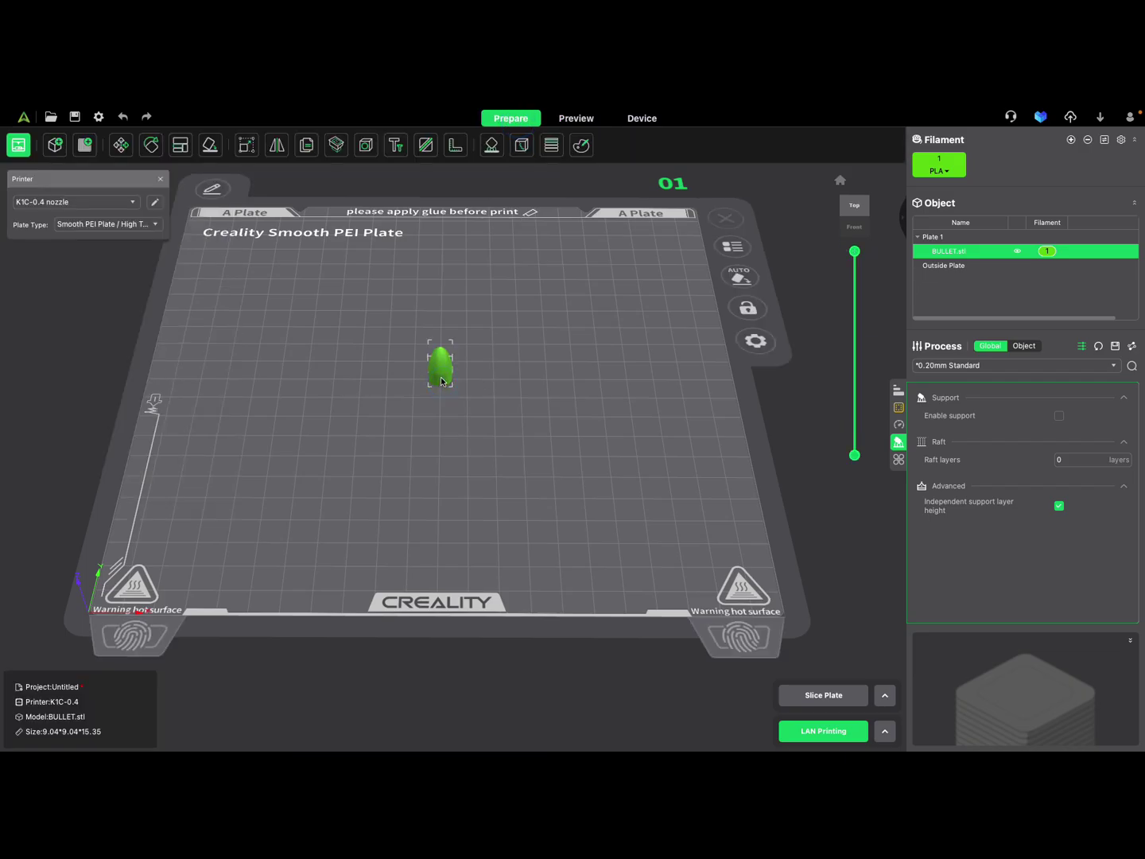
pyautogui.hotkey('ctrl', 'v')
pyautogui.hotkey('ctrl', 'v')
pyautogui.hotkey('ctrl', 'v')
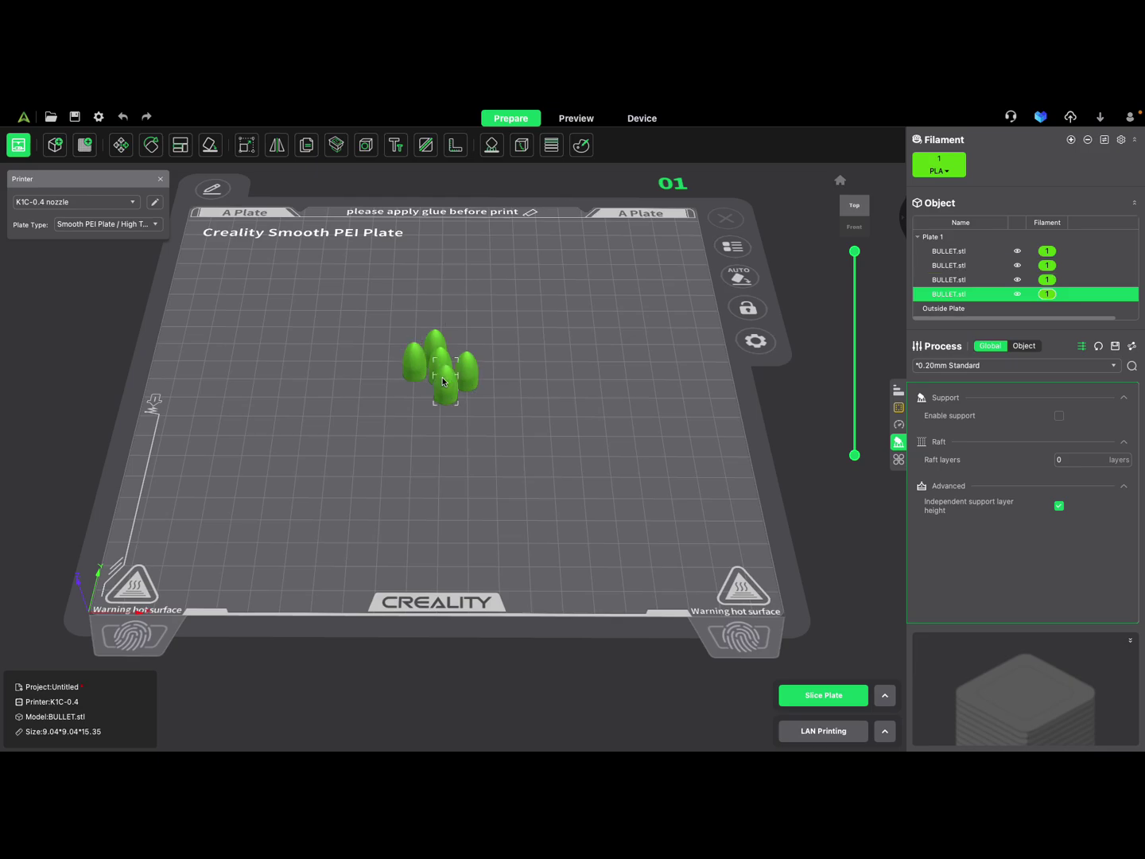
pyautogui.hotkey('ctrl', 'v')
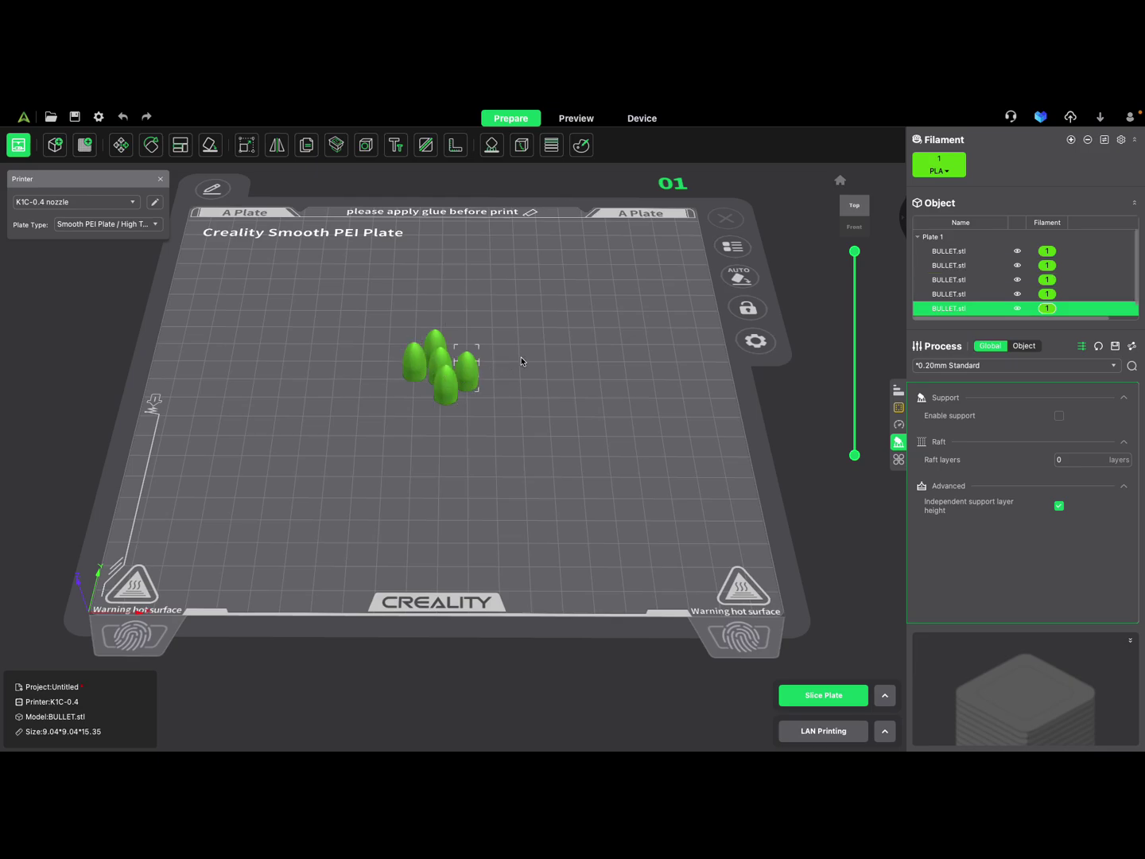
pyautogui.moveTo(605, 336); pyautogui.dragTo(571, 336)
pyautogui.press('0')
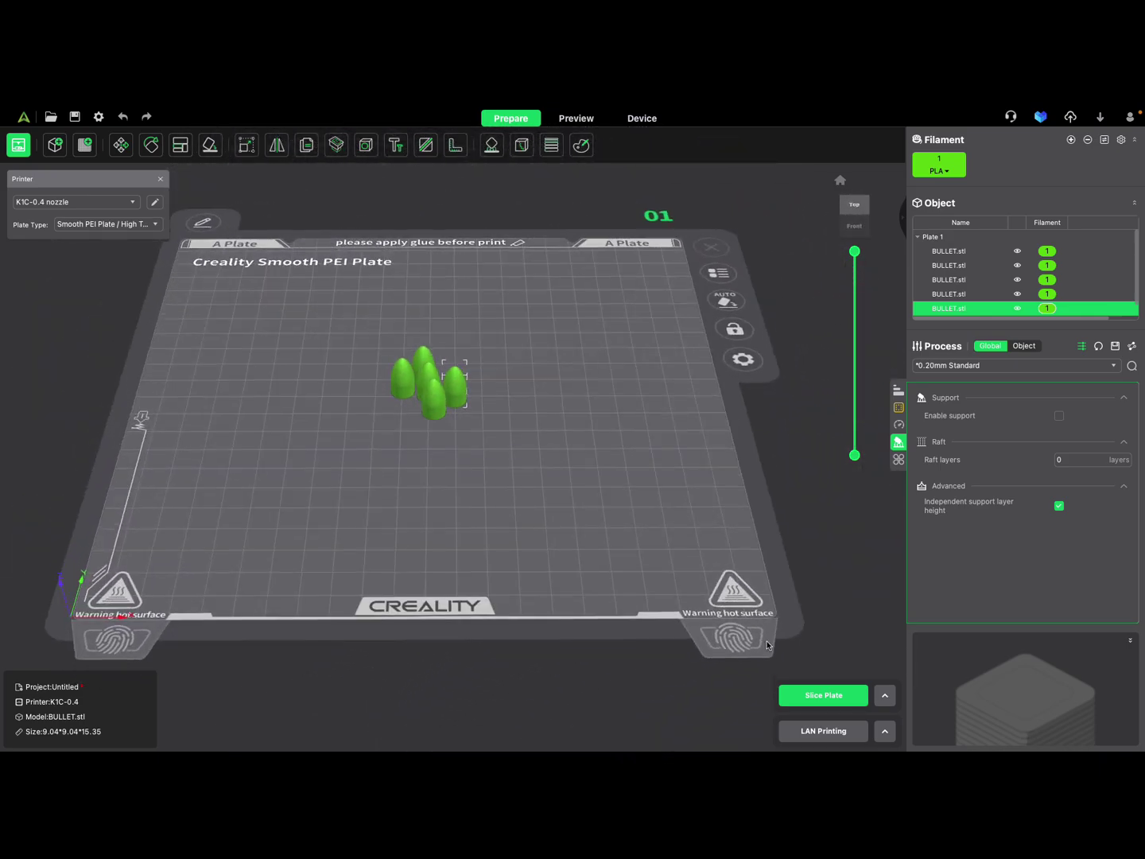
pyautogui.click(833, 694)
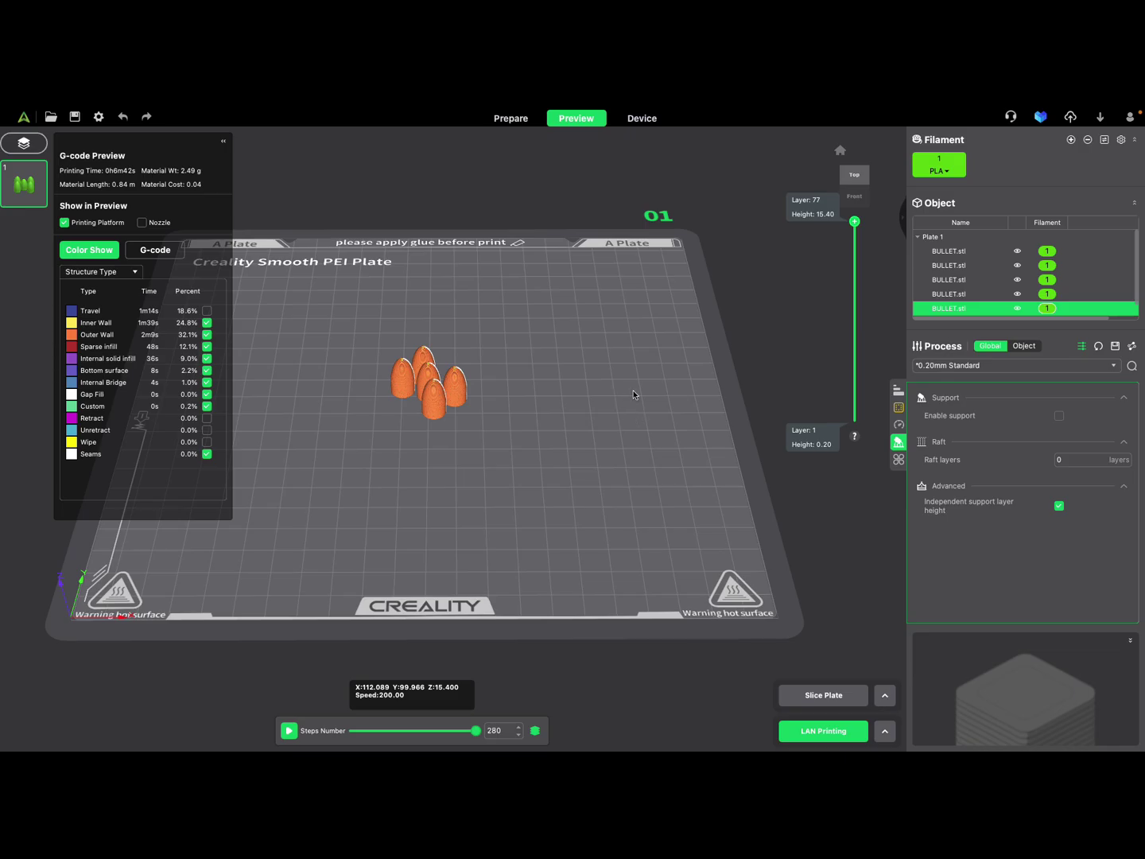
# Go back to plate preparation, add two more copies of the bullet and reslice the plate
pyautogui.click(511, 119)
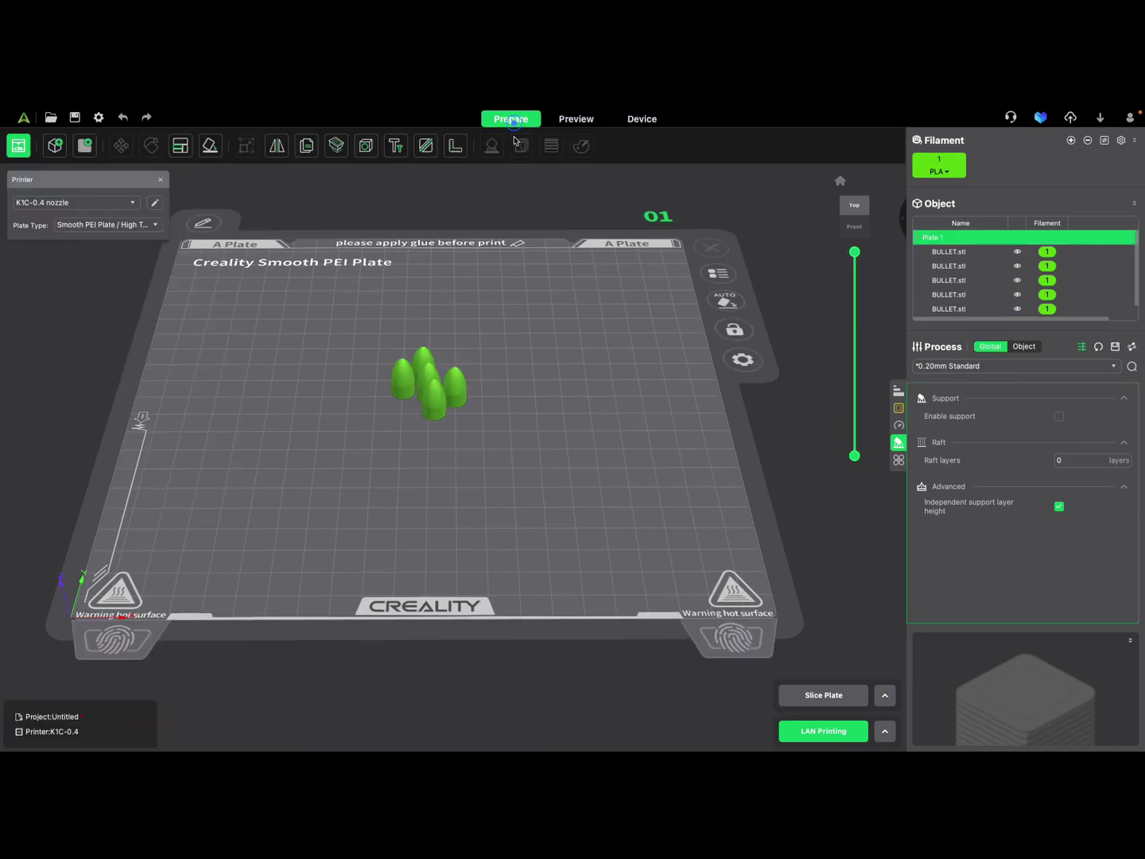
pyautogui.click(435, 398)
pyautogui.hotkey('ctrl', 'v')
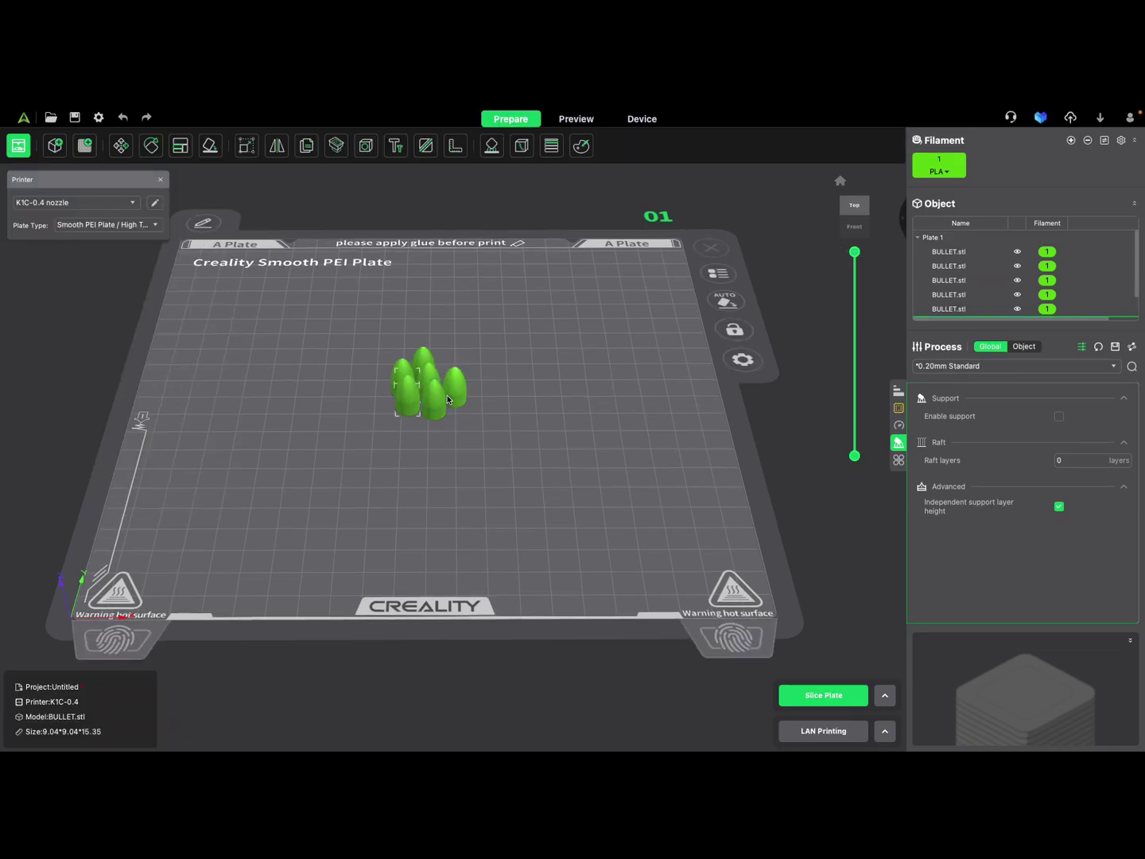
pyautogui.hotkey('ctrl', 'v')
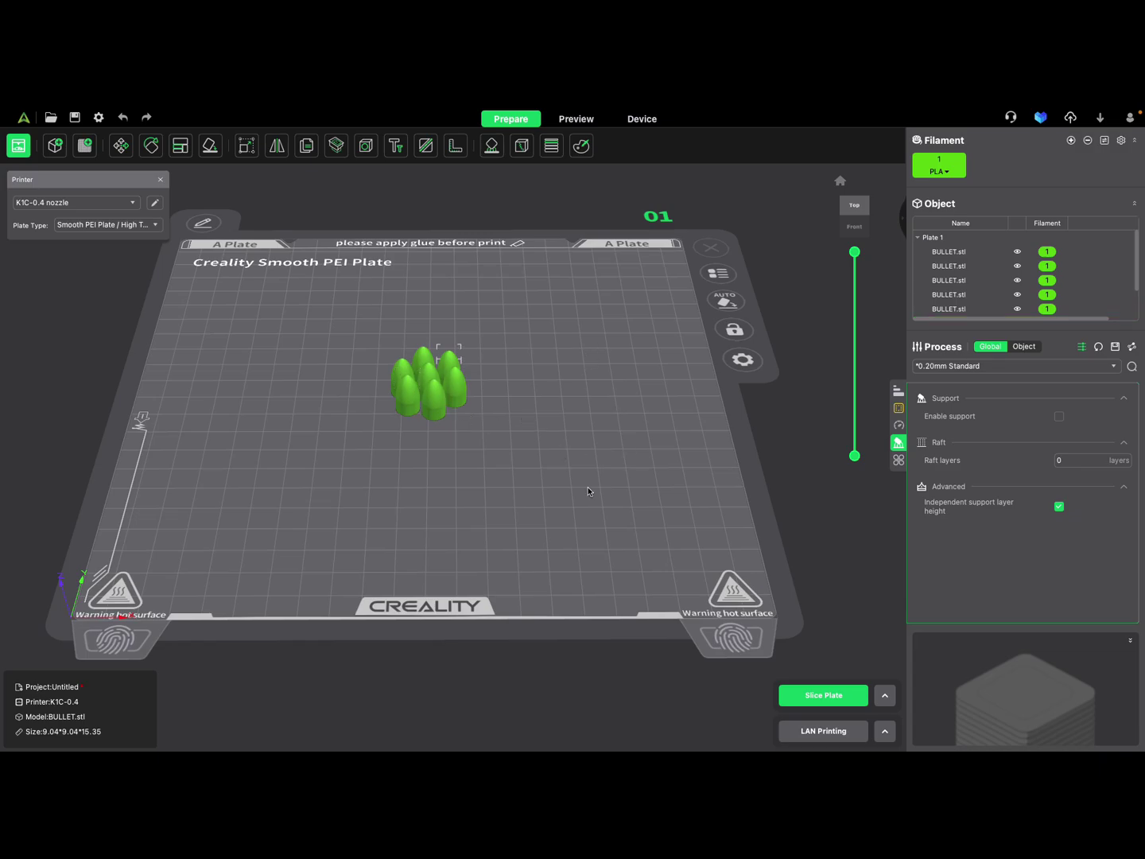
pyautogui.click(812, 694)
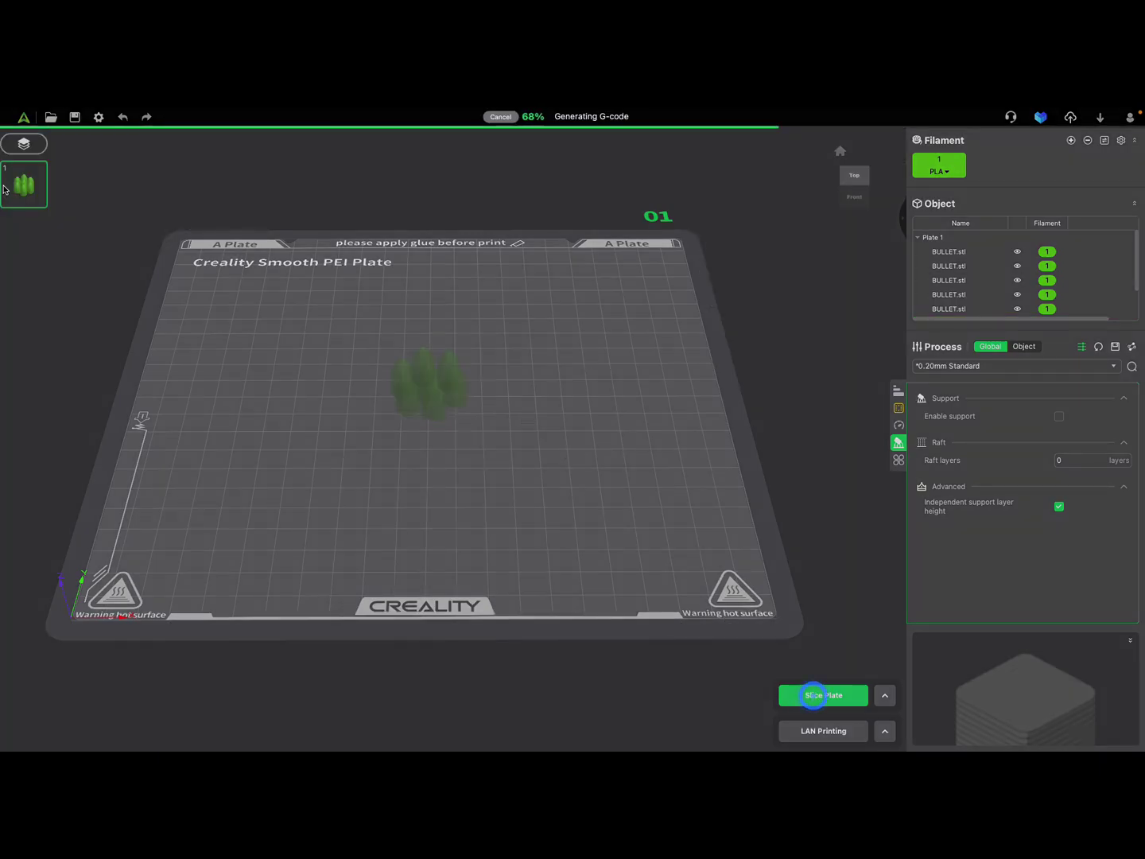